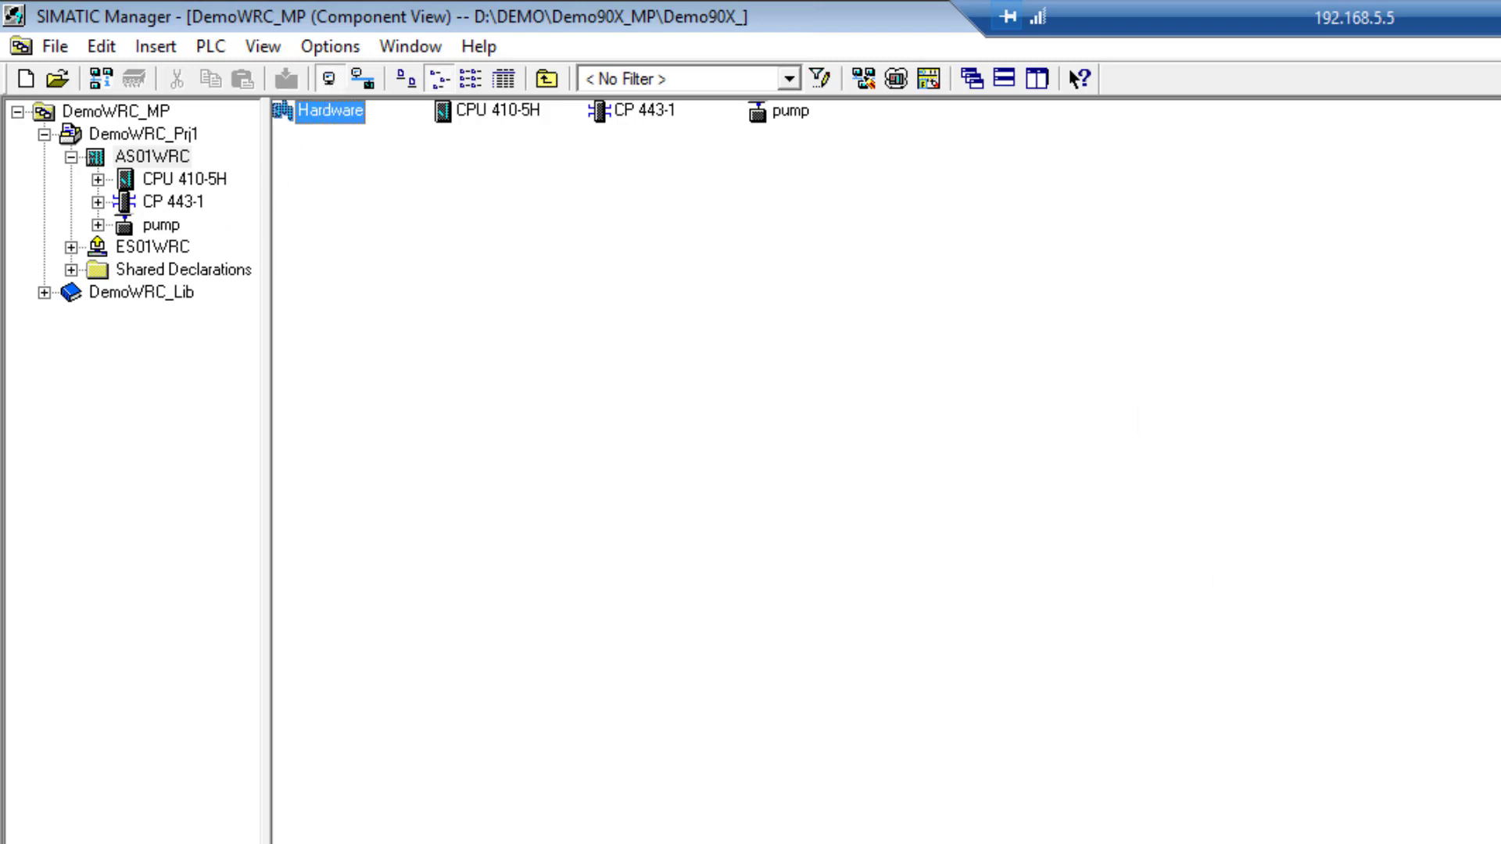
Step: Open HW Config for station AS01WRC and select the (4) Dummy station
key(Return)
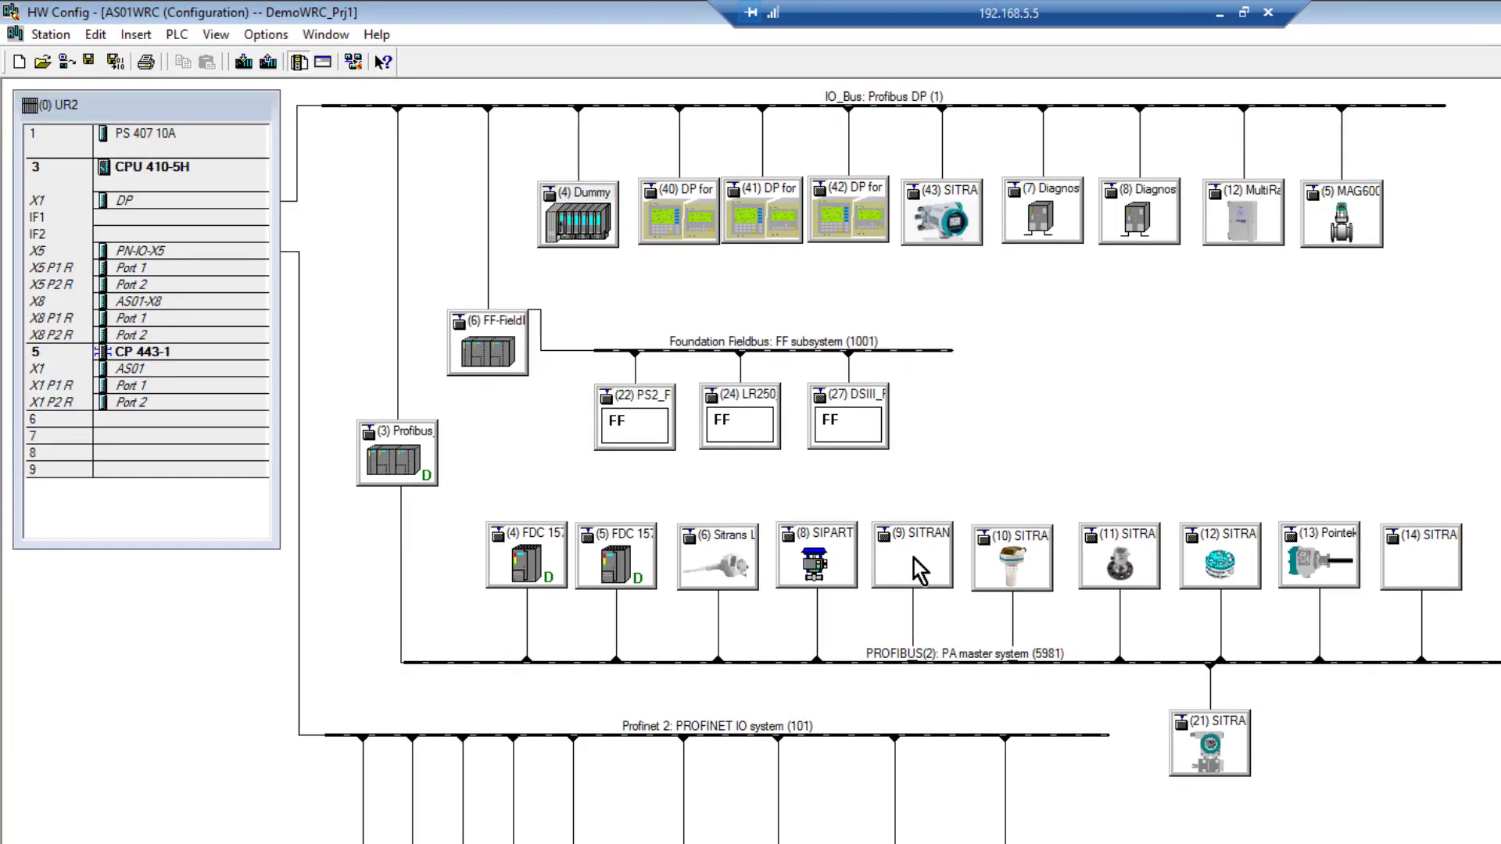
click(575, 193)
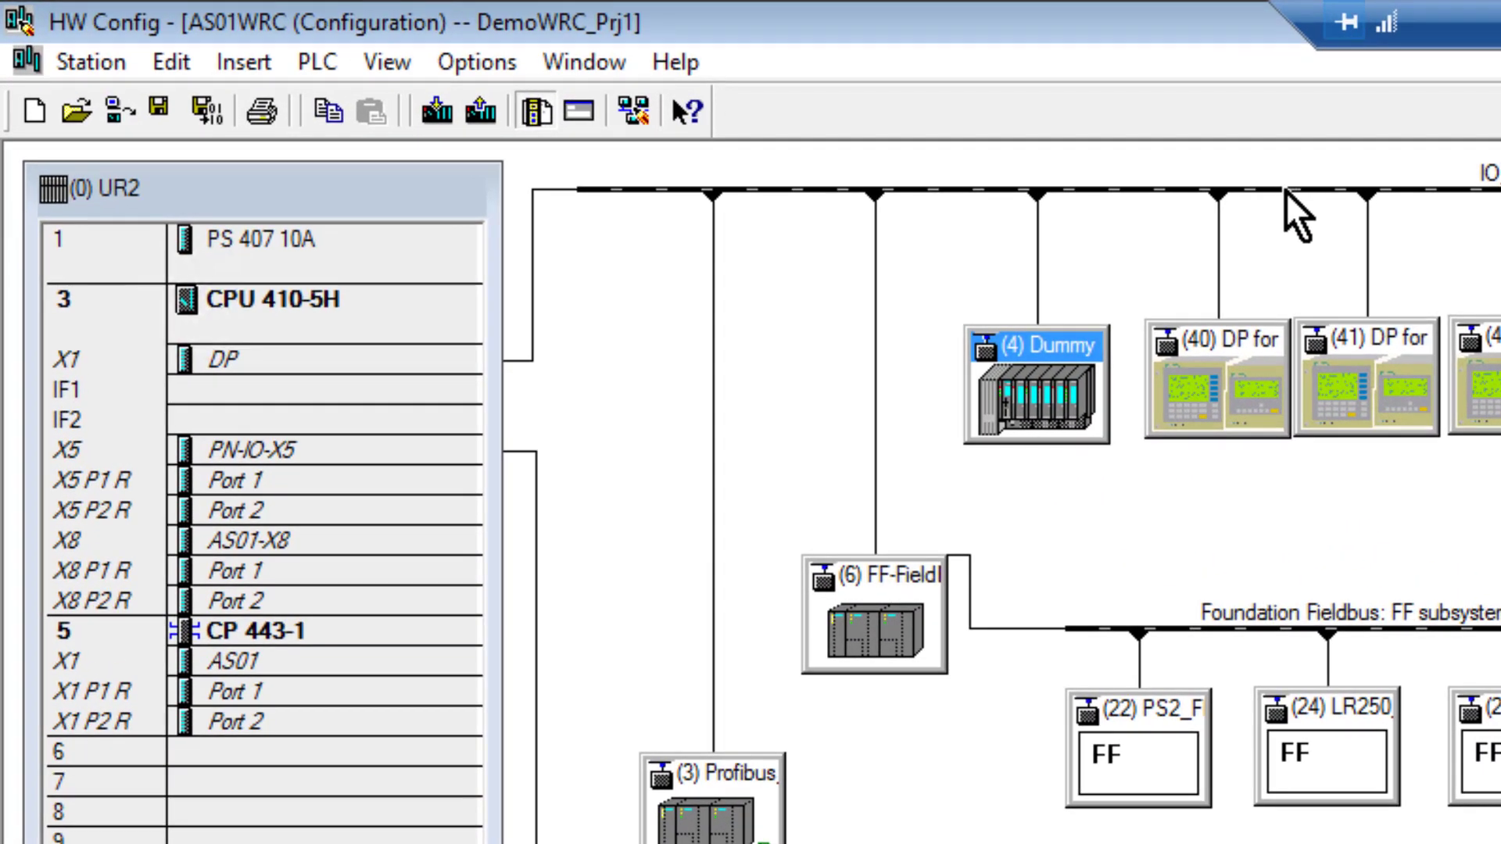
click(1286, 190)
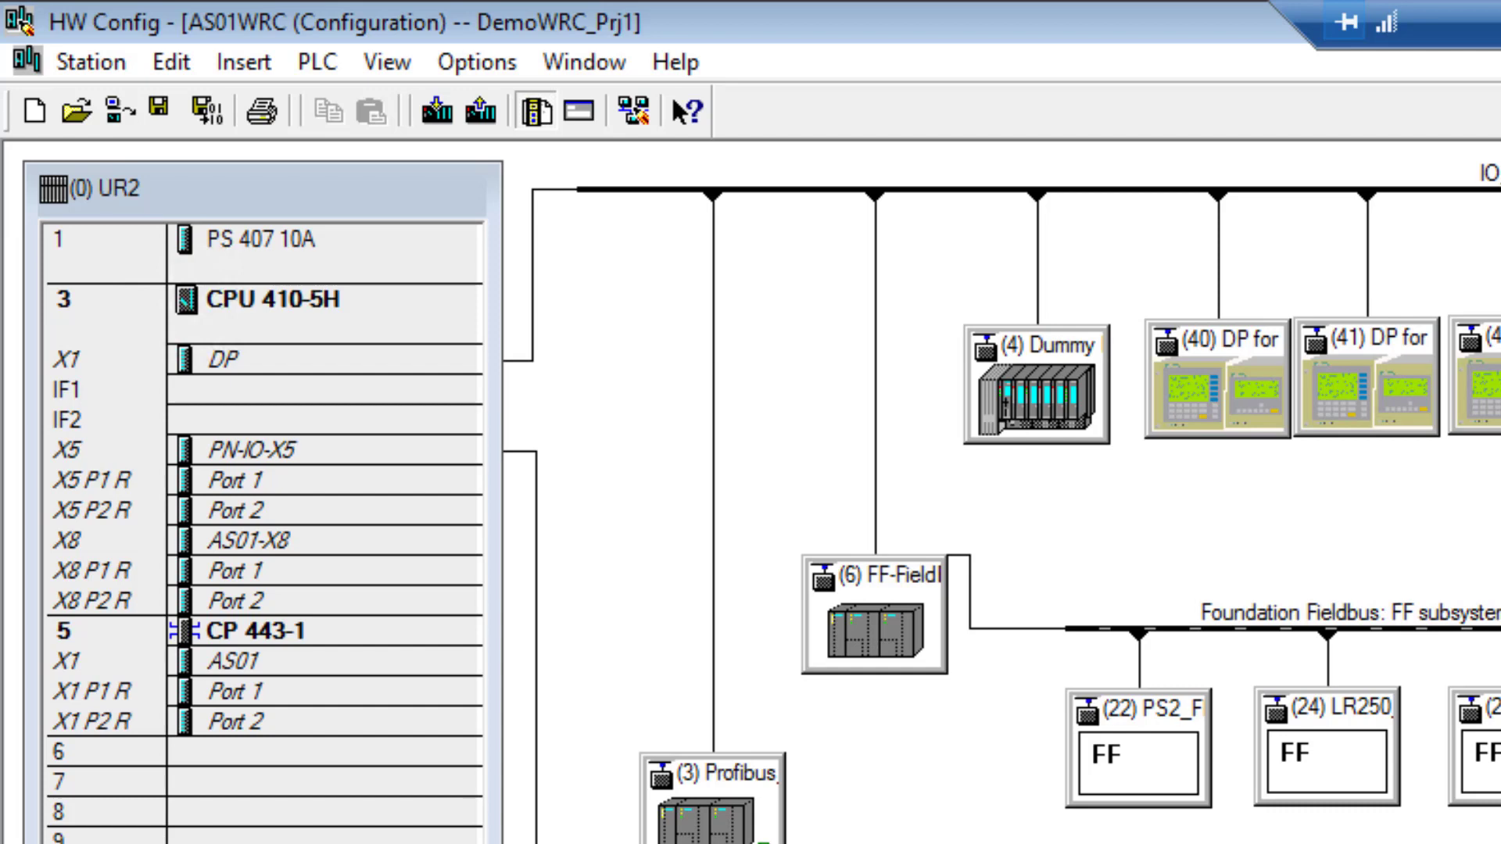
click(1044, 352)
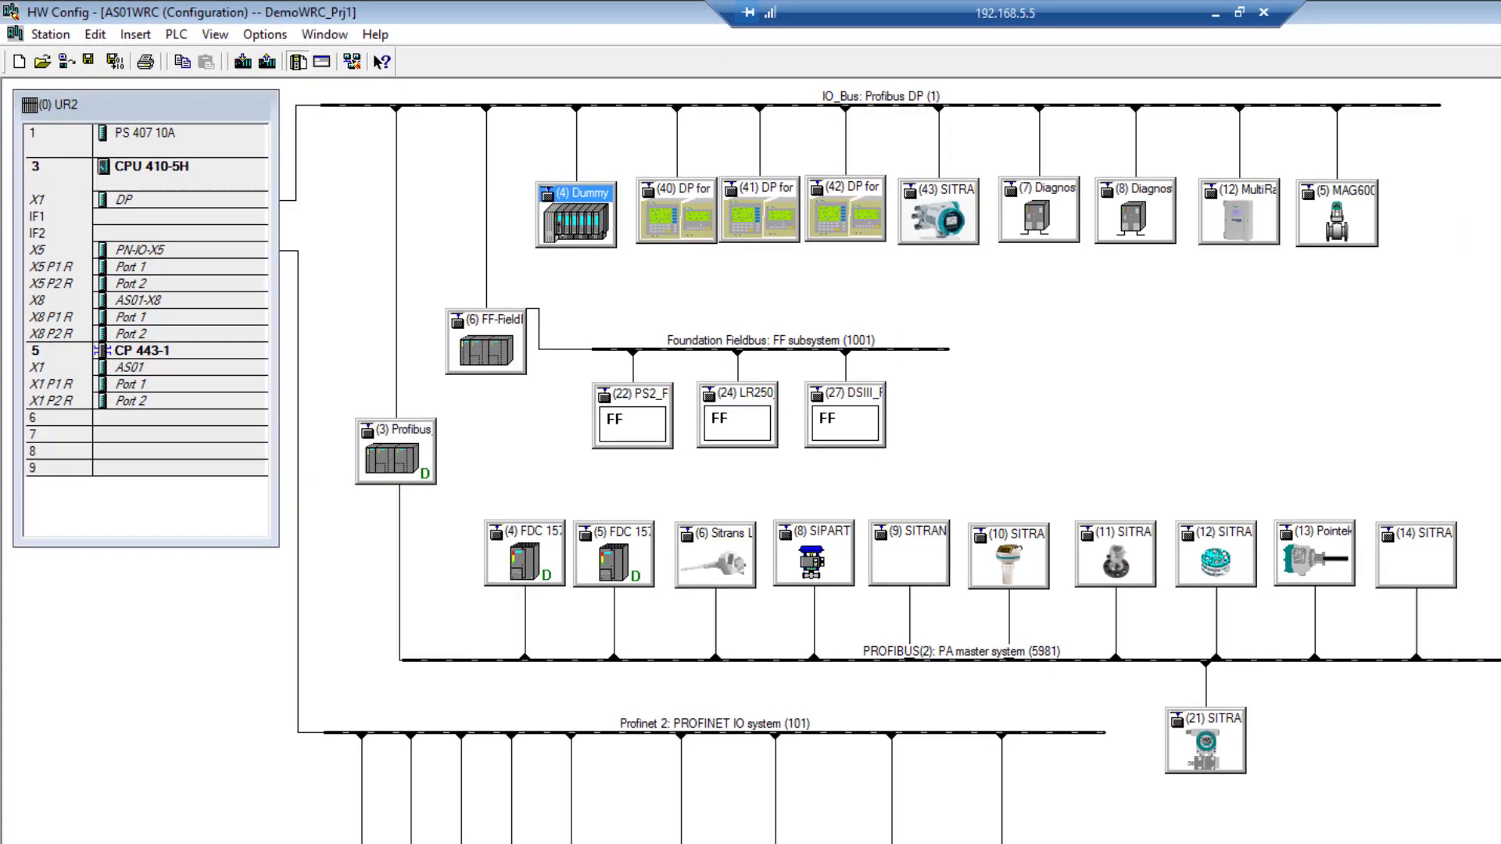
Step: Expand the Dummy FDO module table and select the slot 4 F-AI HART and slot 7 4 AI 2WIRE HART rows
drag(734, 835, 748, 610)
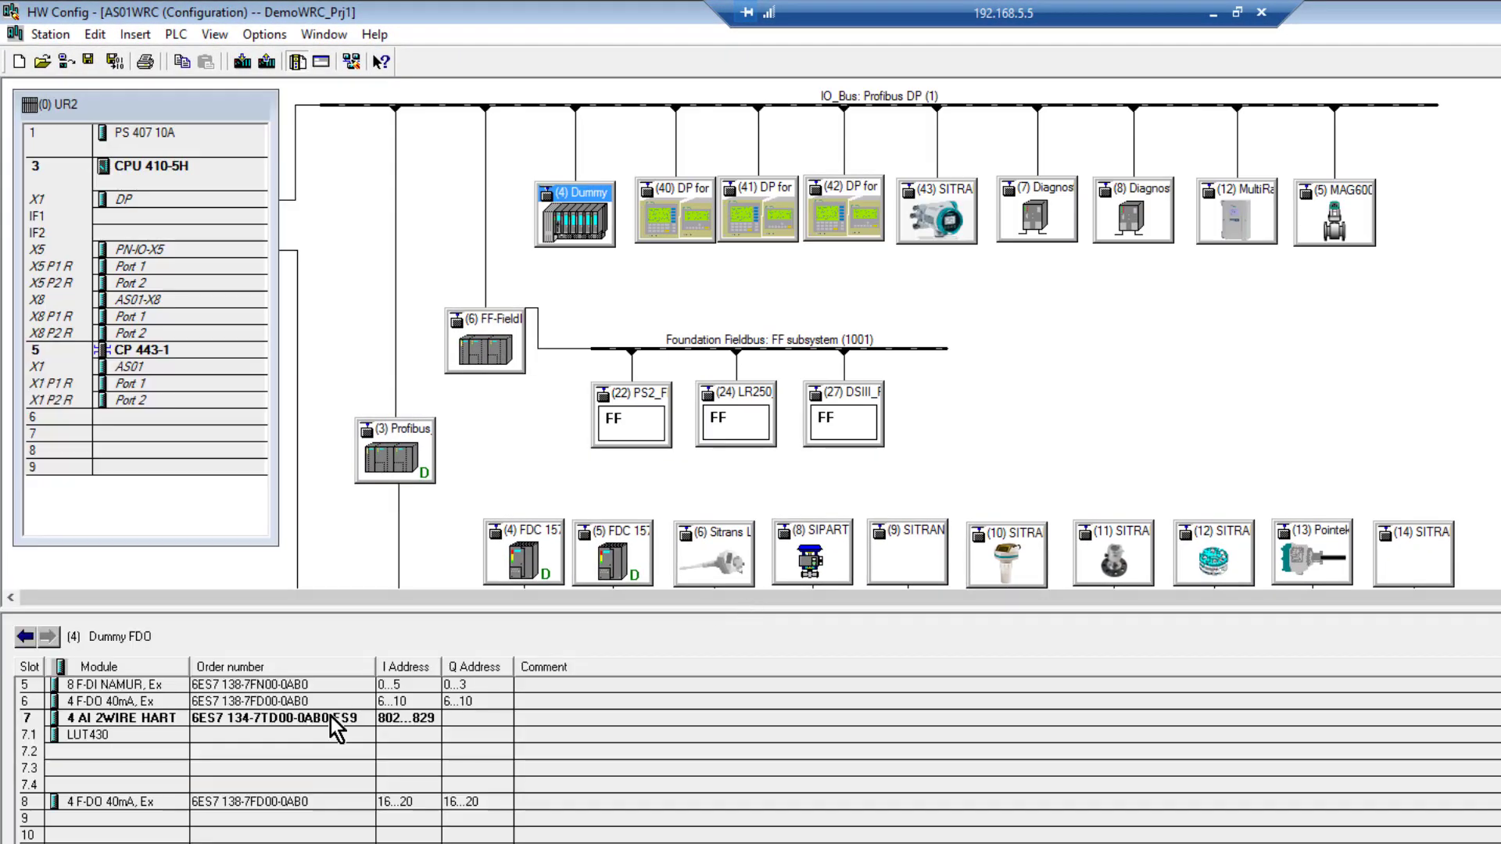
click(547, 768)
scroll(548, 768, up, 3)
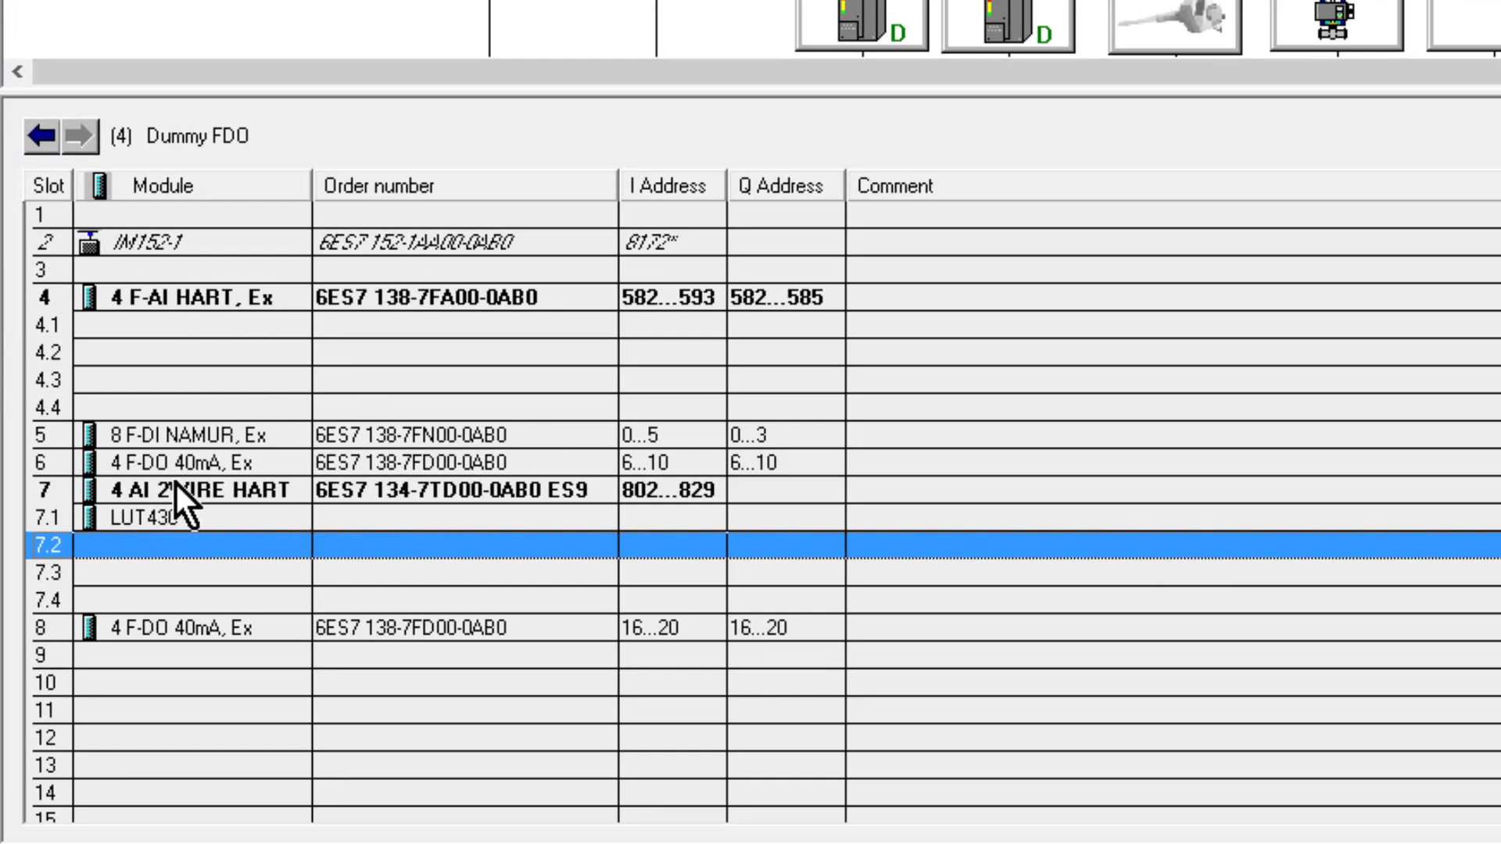
click(38, 287)
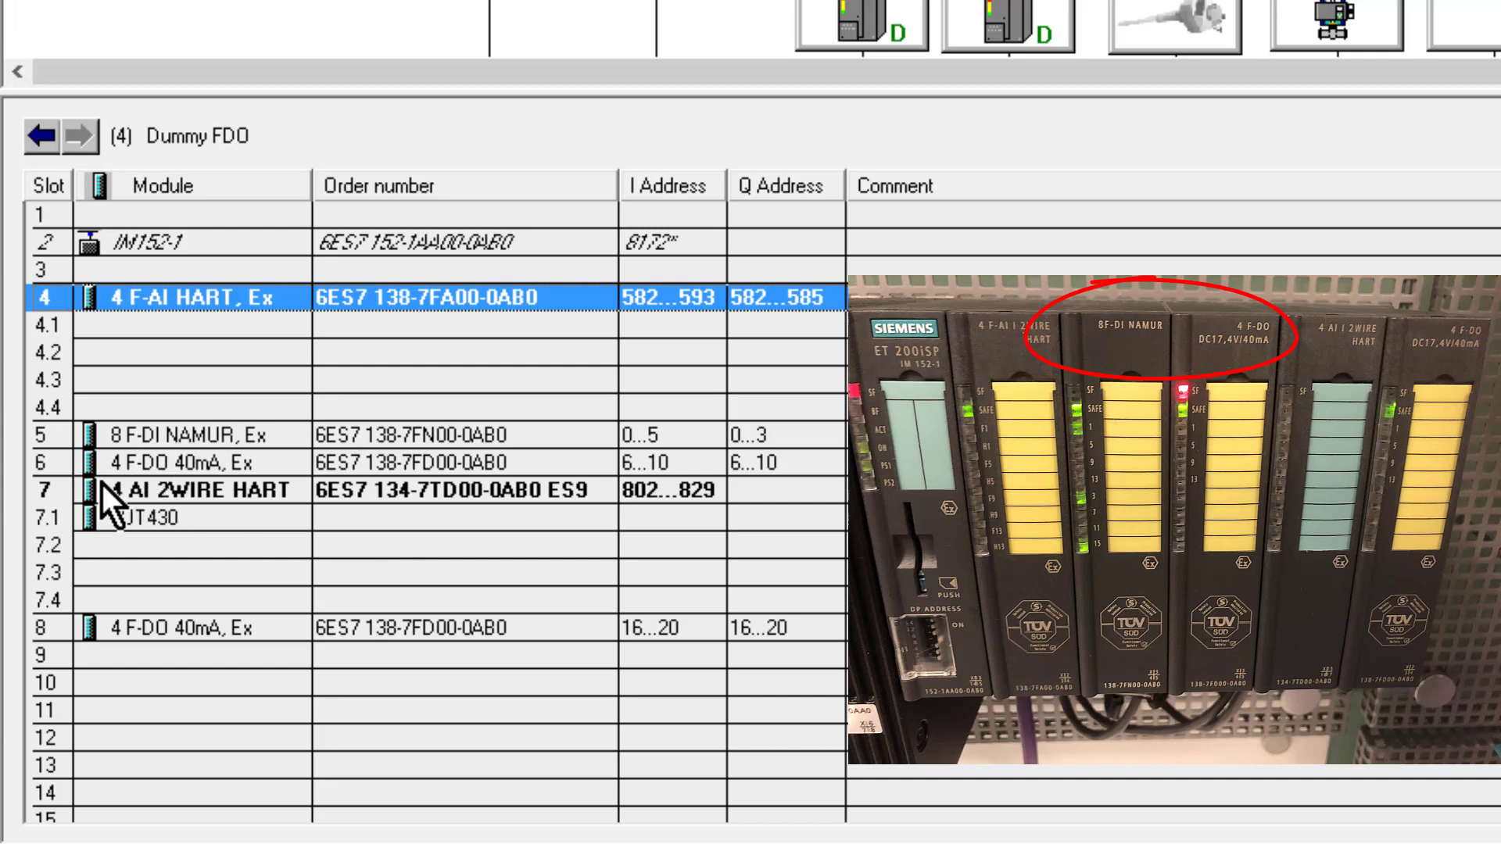
click(205, 500)
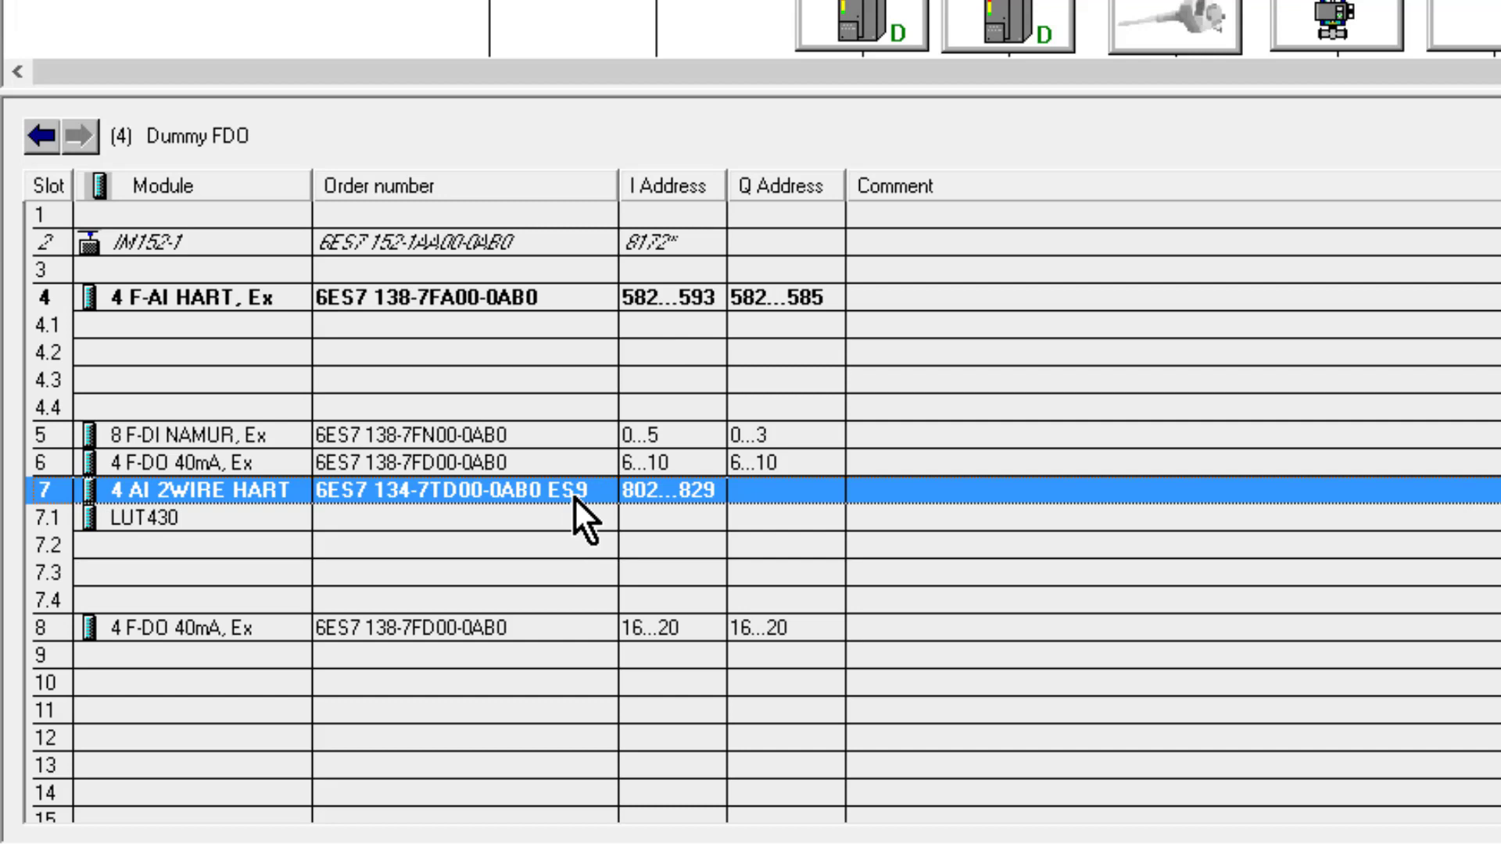
right_click(334, 489)
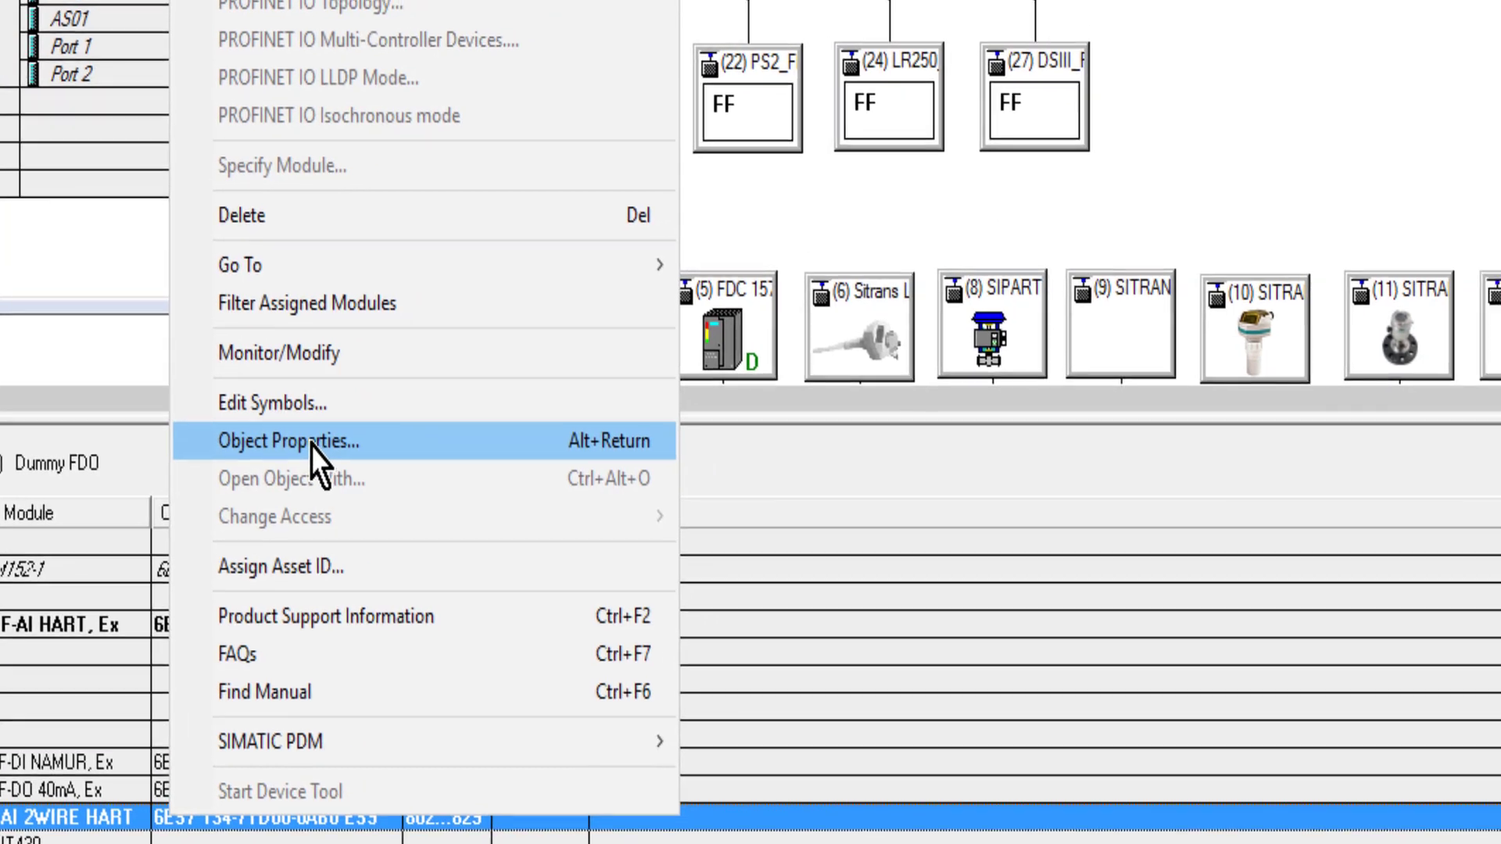
click(520, 149)
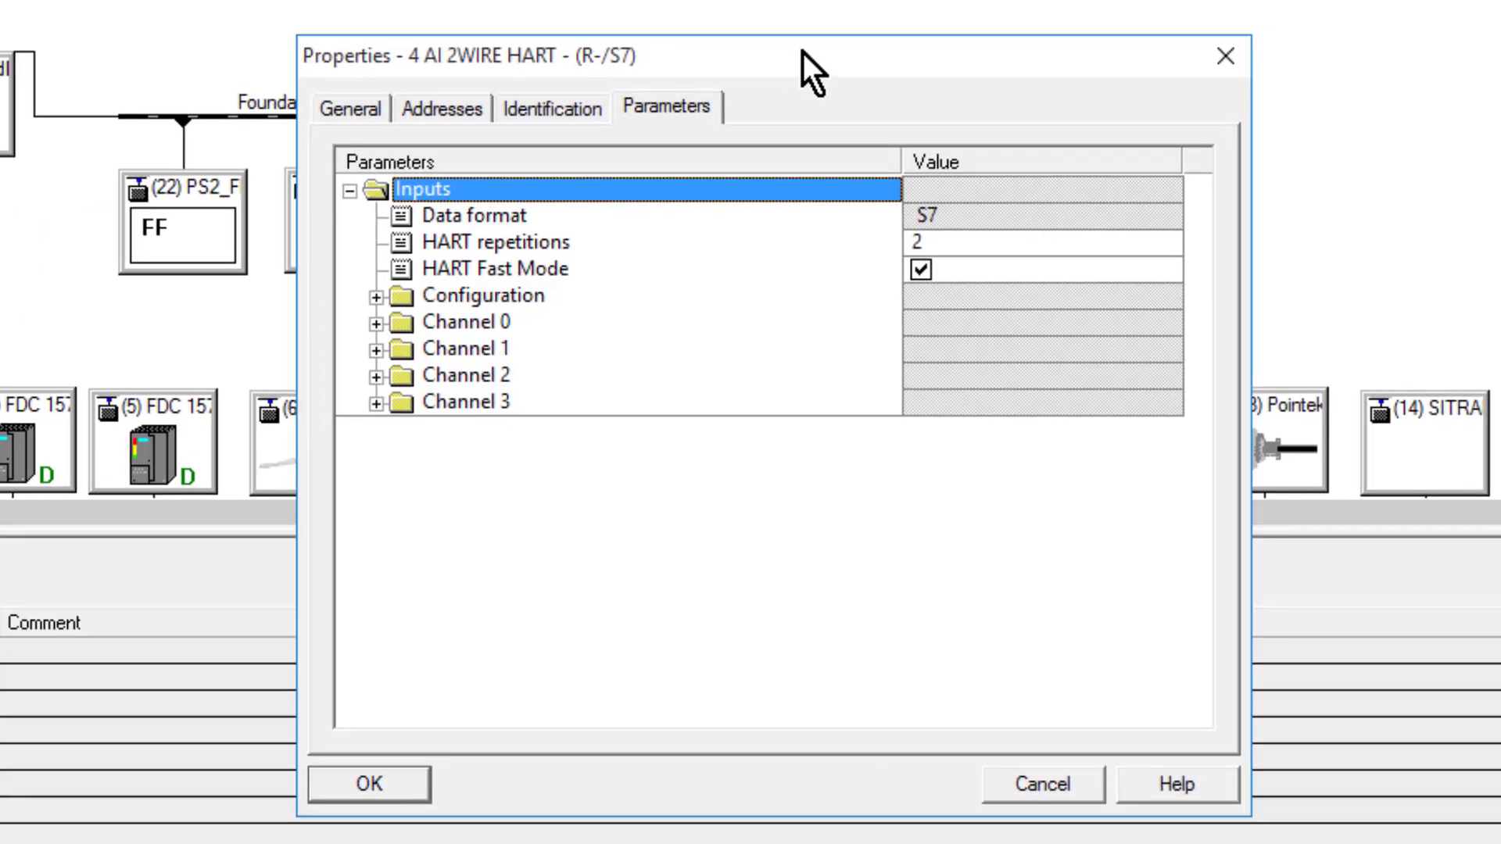
drag(791, 58, 383, 64)
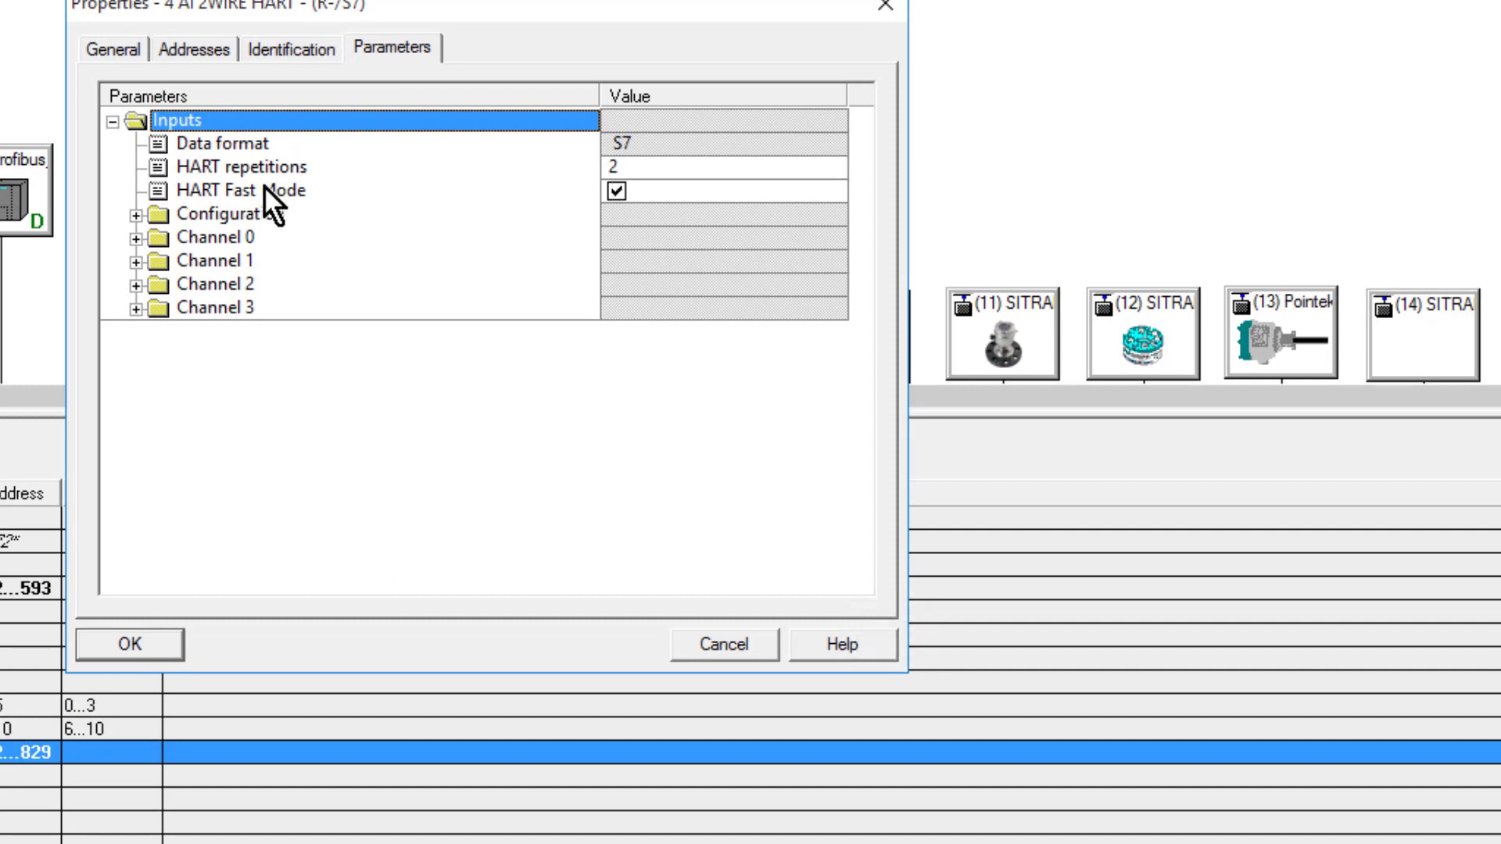
click(128, 236)
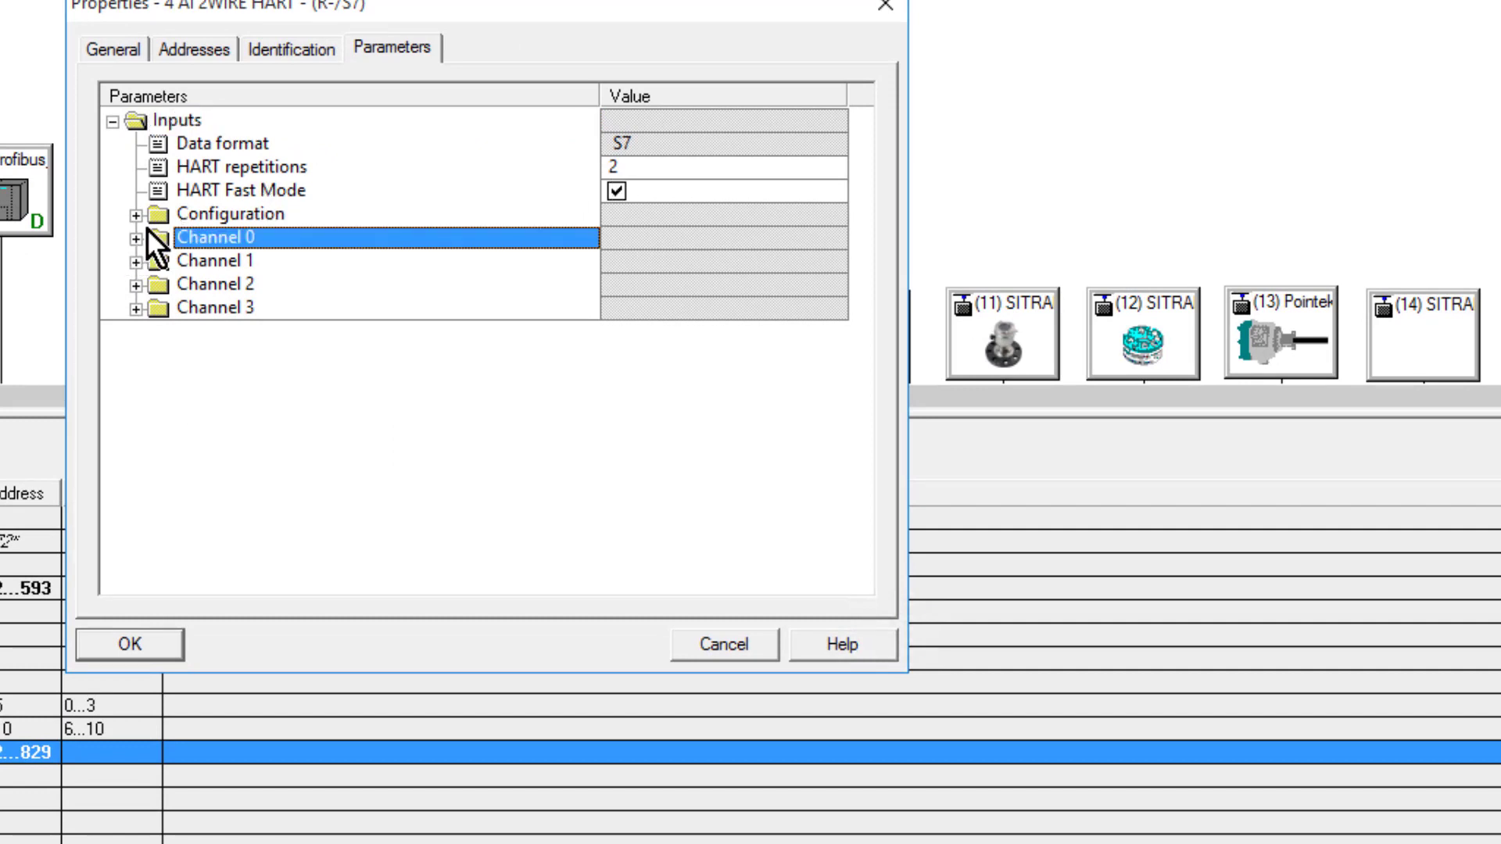
click(137, 237)
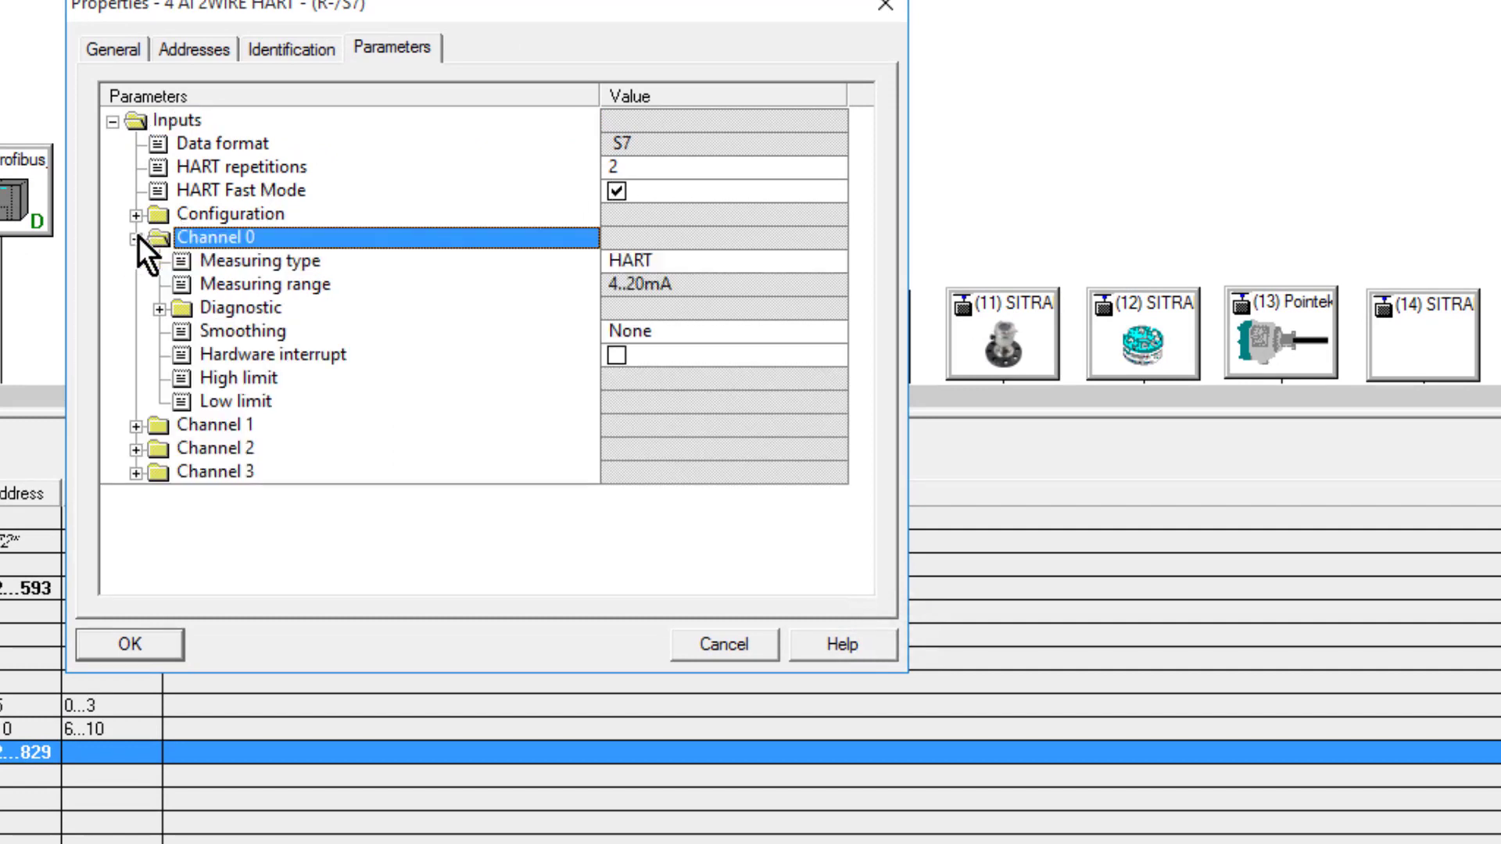
click(679, 265)
click(834, 263)
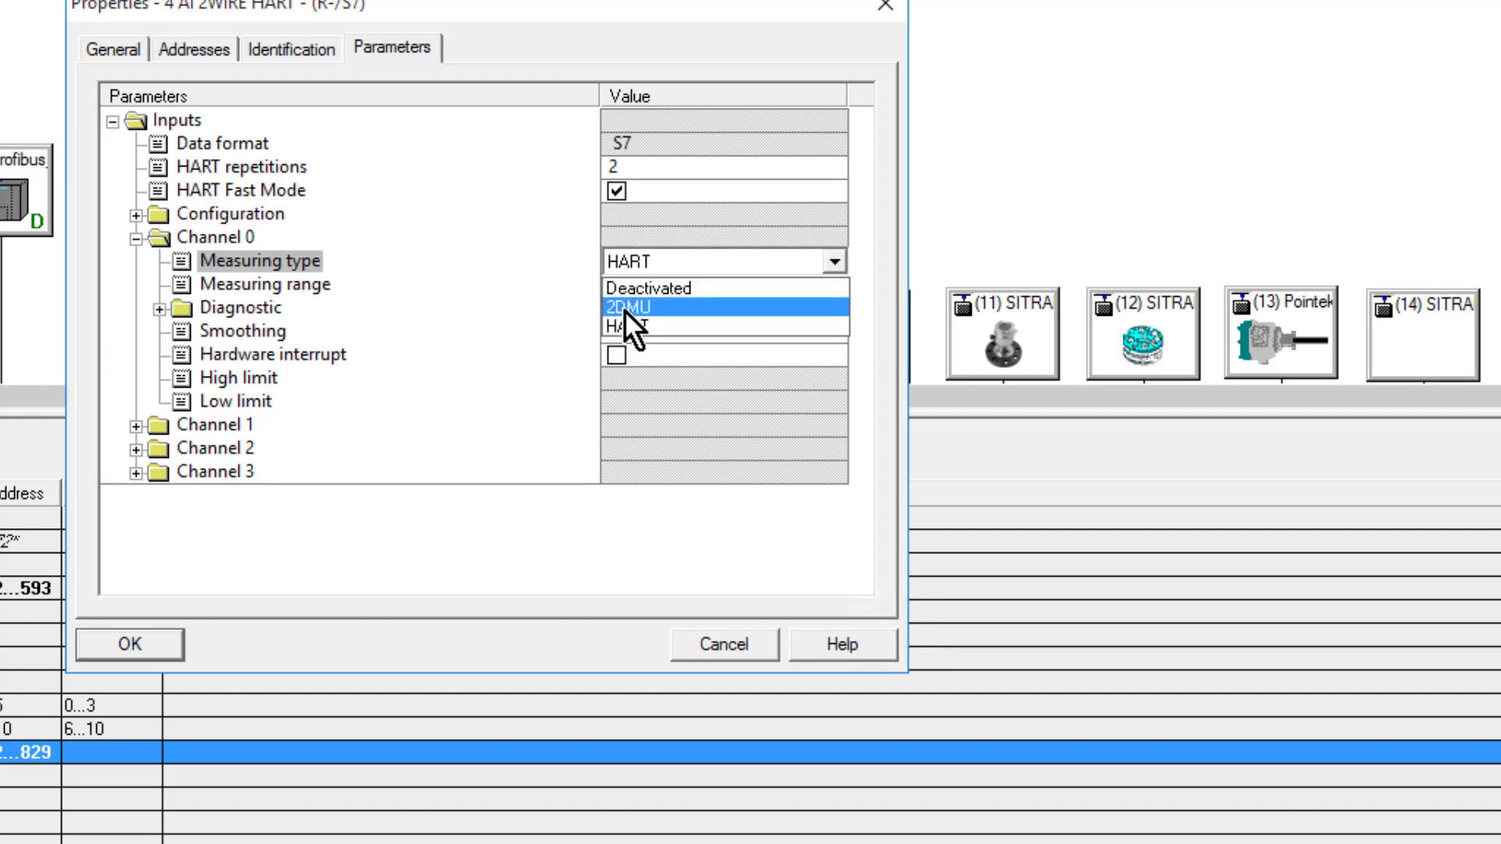
click(660, 325)
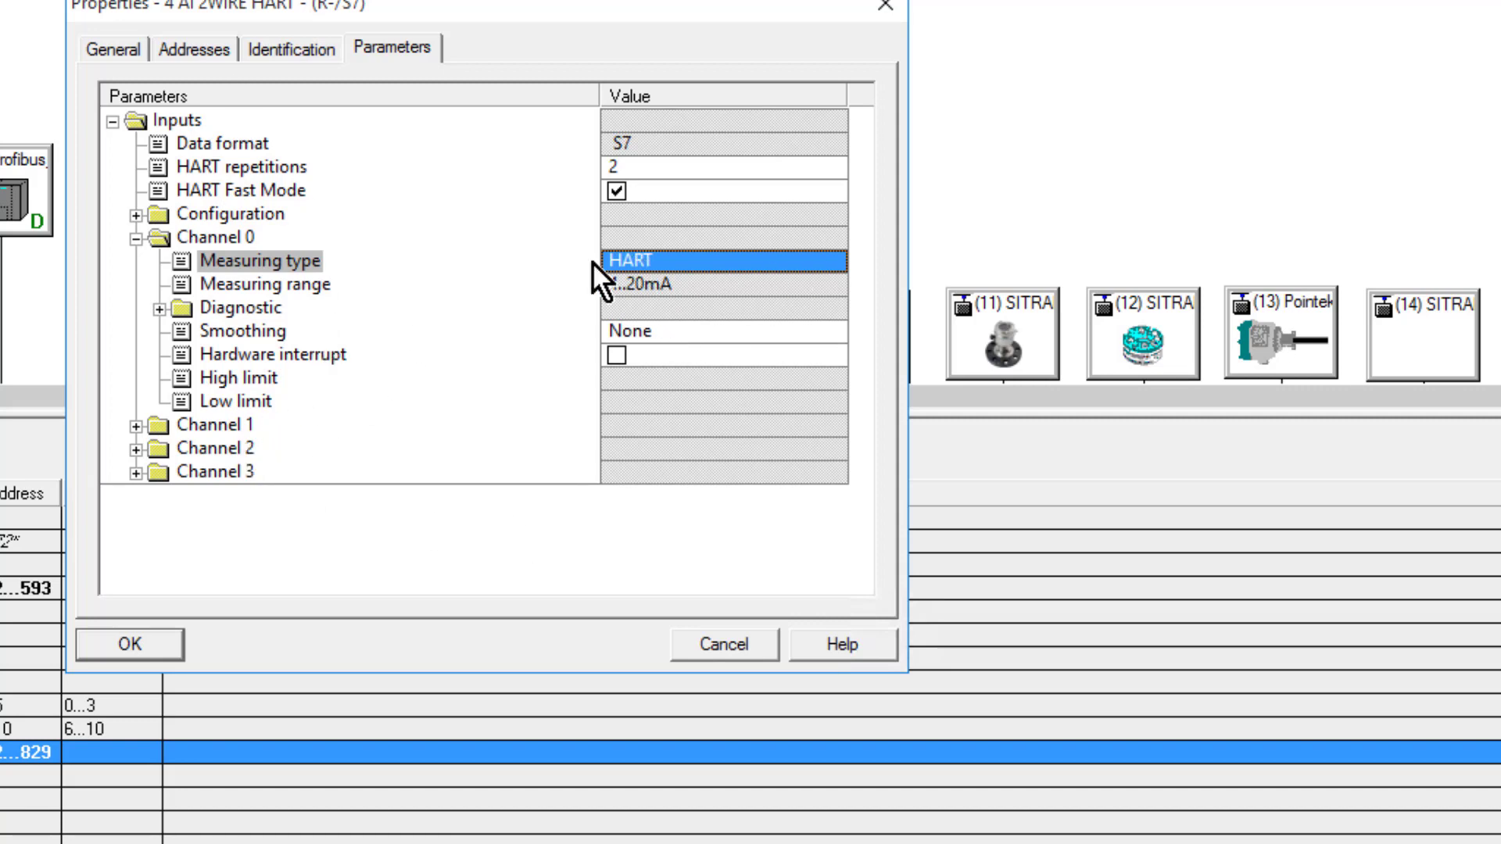
click(157, 304)
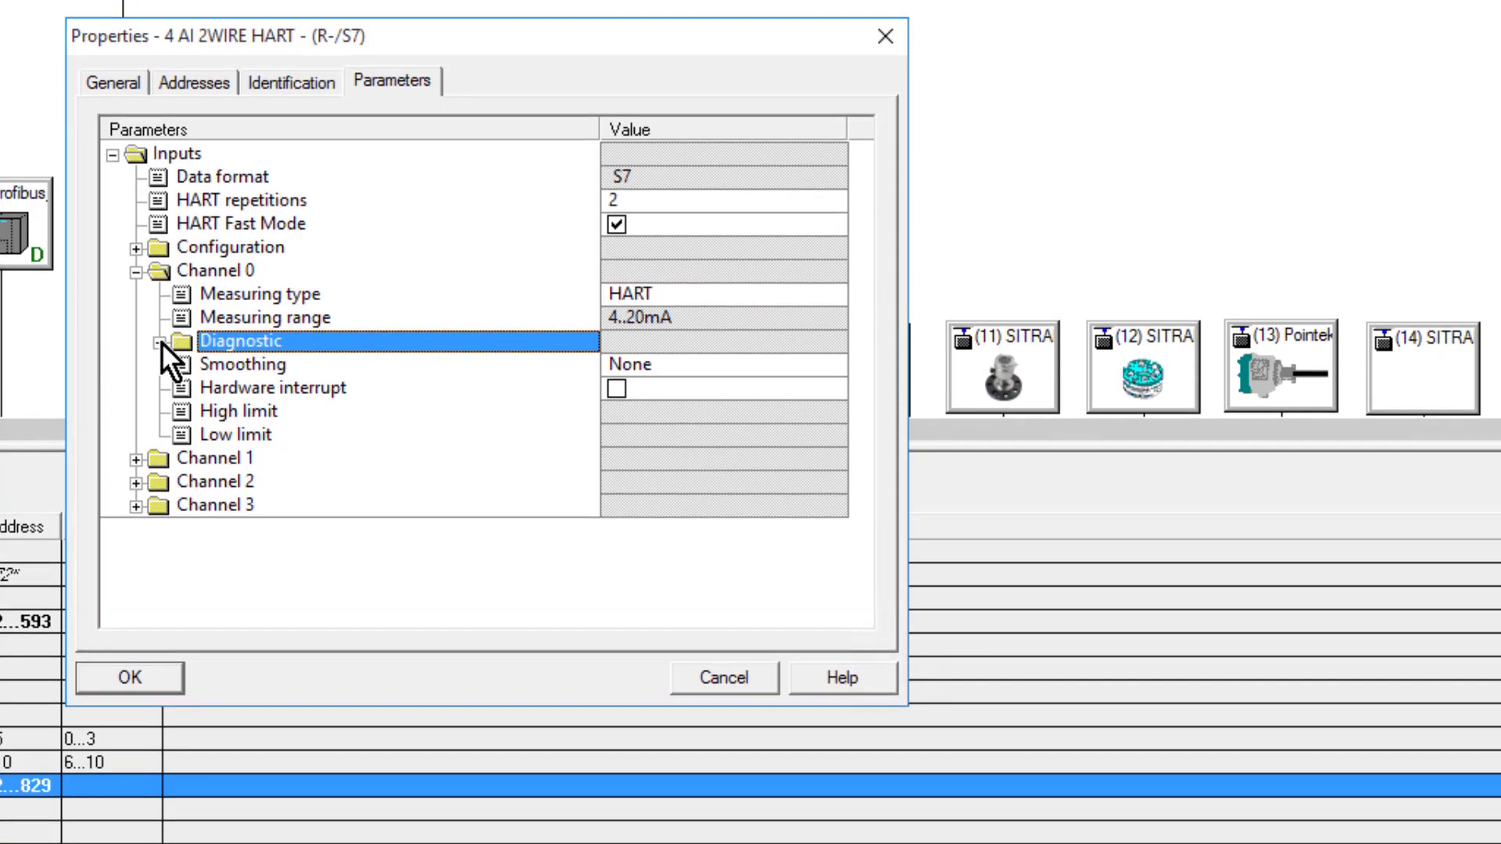
click(159, 308)
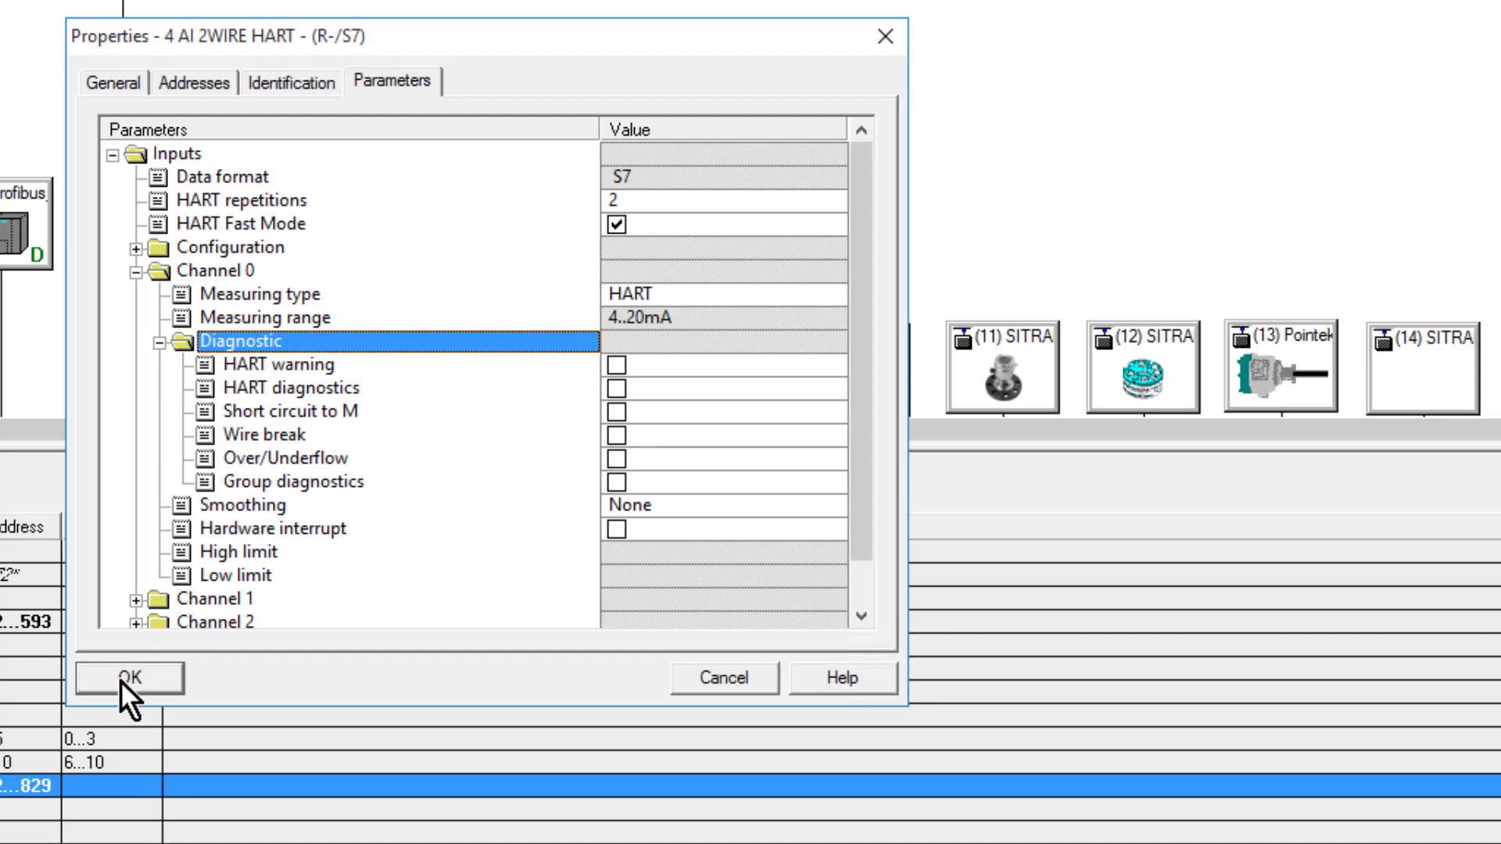
drag(120, 682, 263, 685)
drag(865, 411, 875, 218)
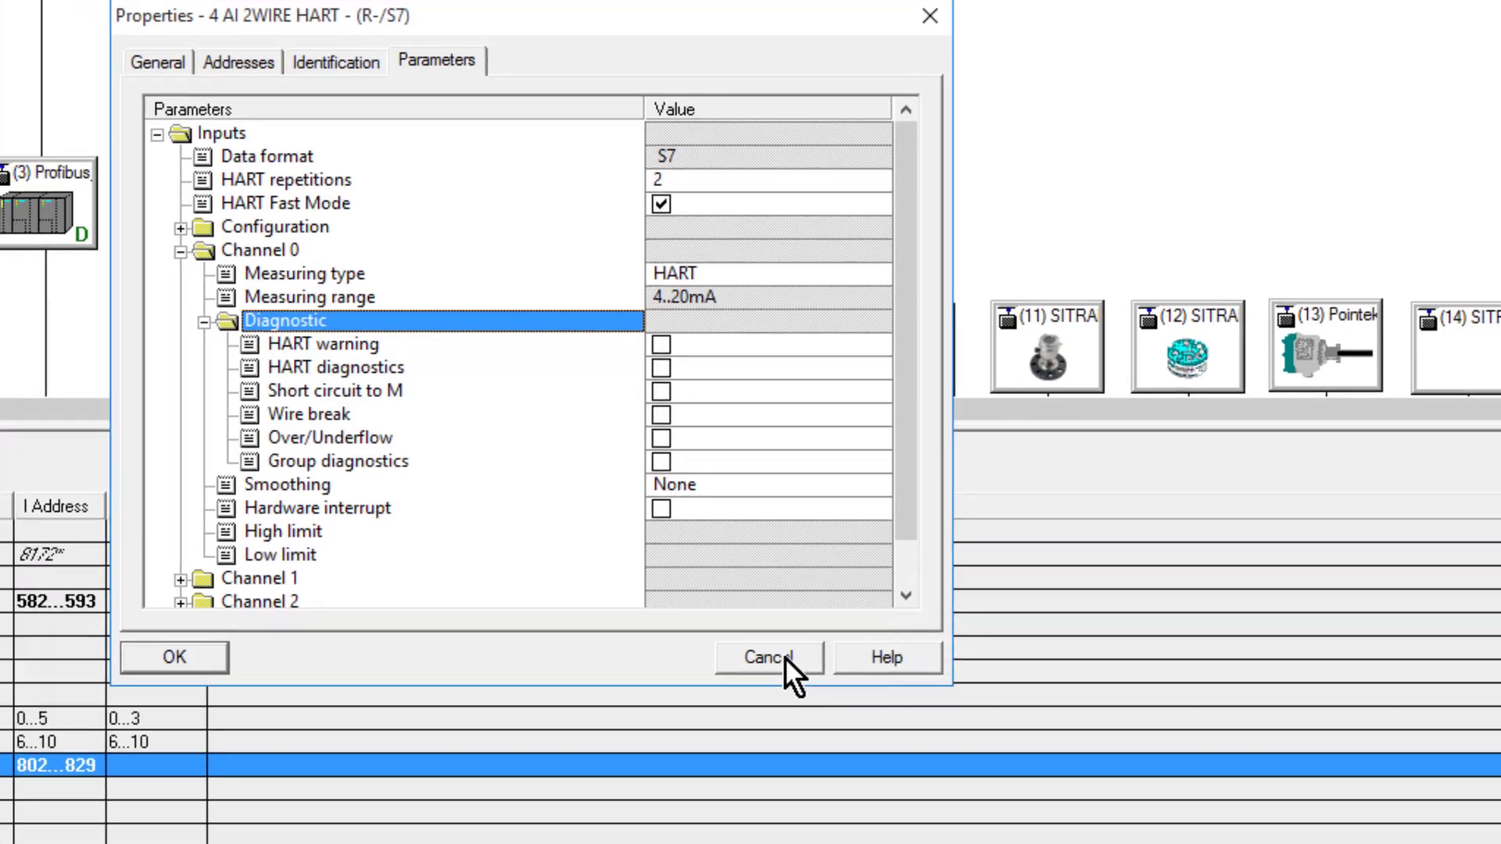
click(739, 678)
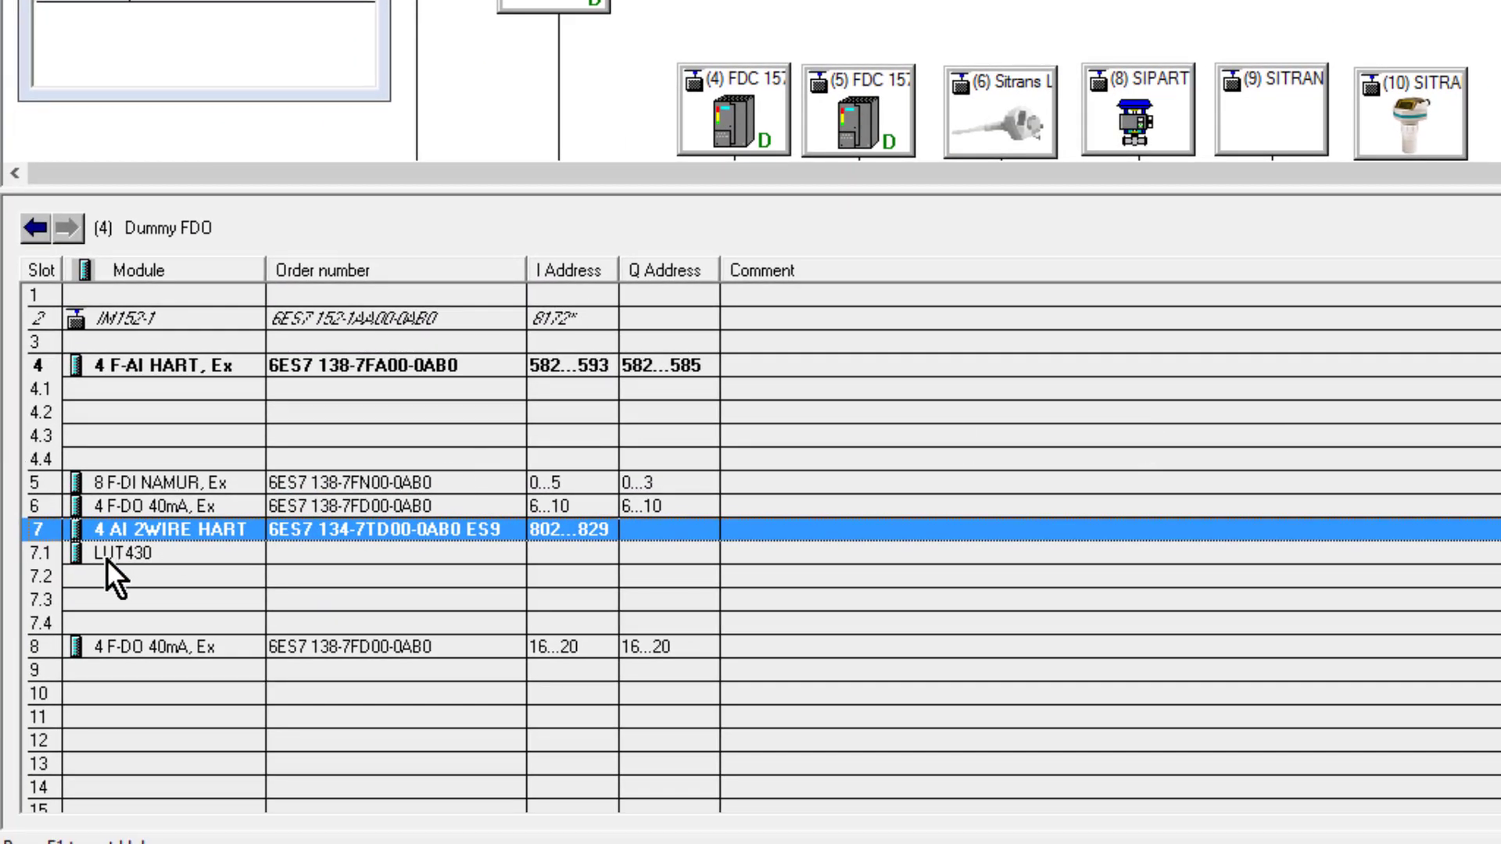
Step: Insert a HART Field Device from the 4 AI 2WIRE HART category into empty slot 7.2
click(107, 555)
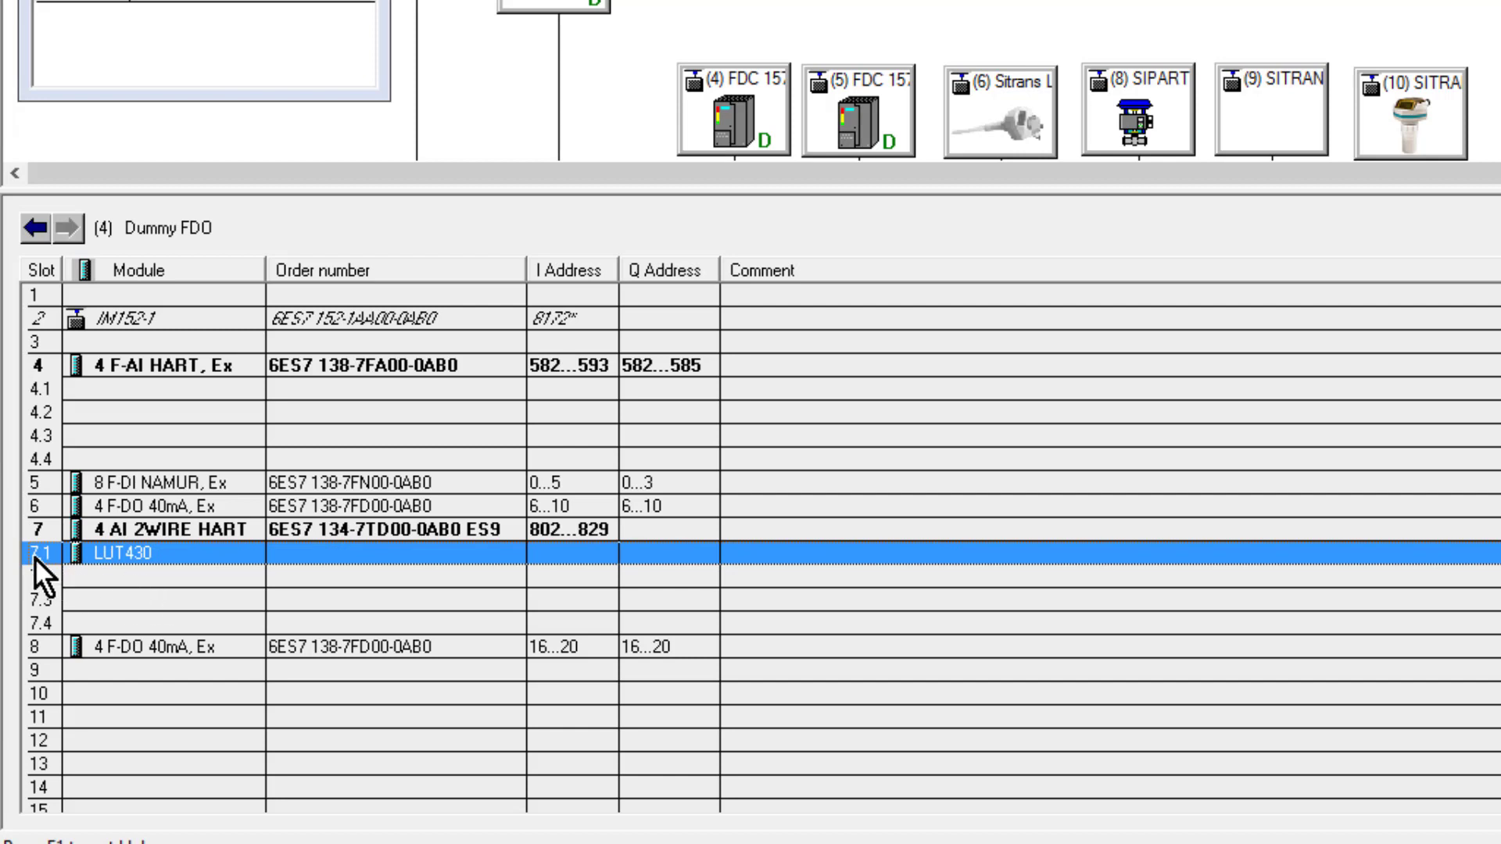
click(134, 584)
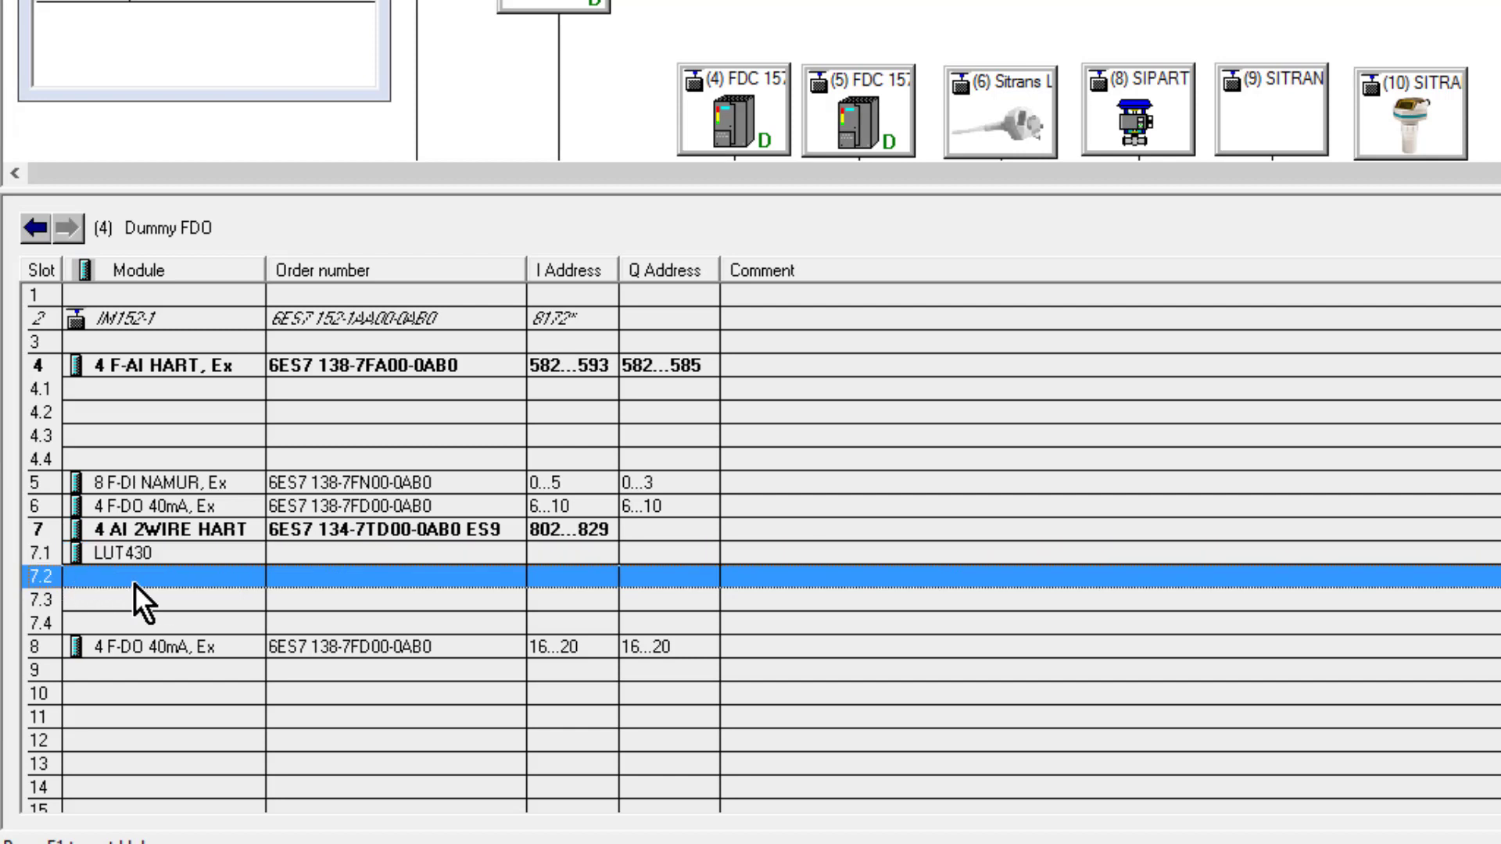
right_click(135, 584)
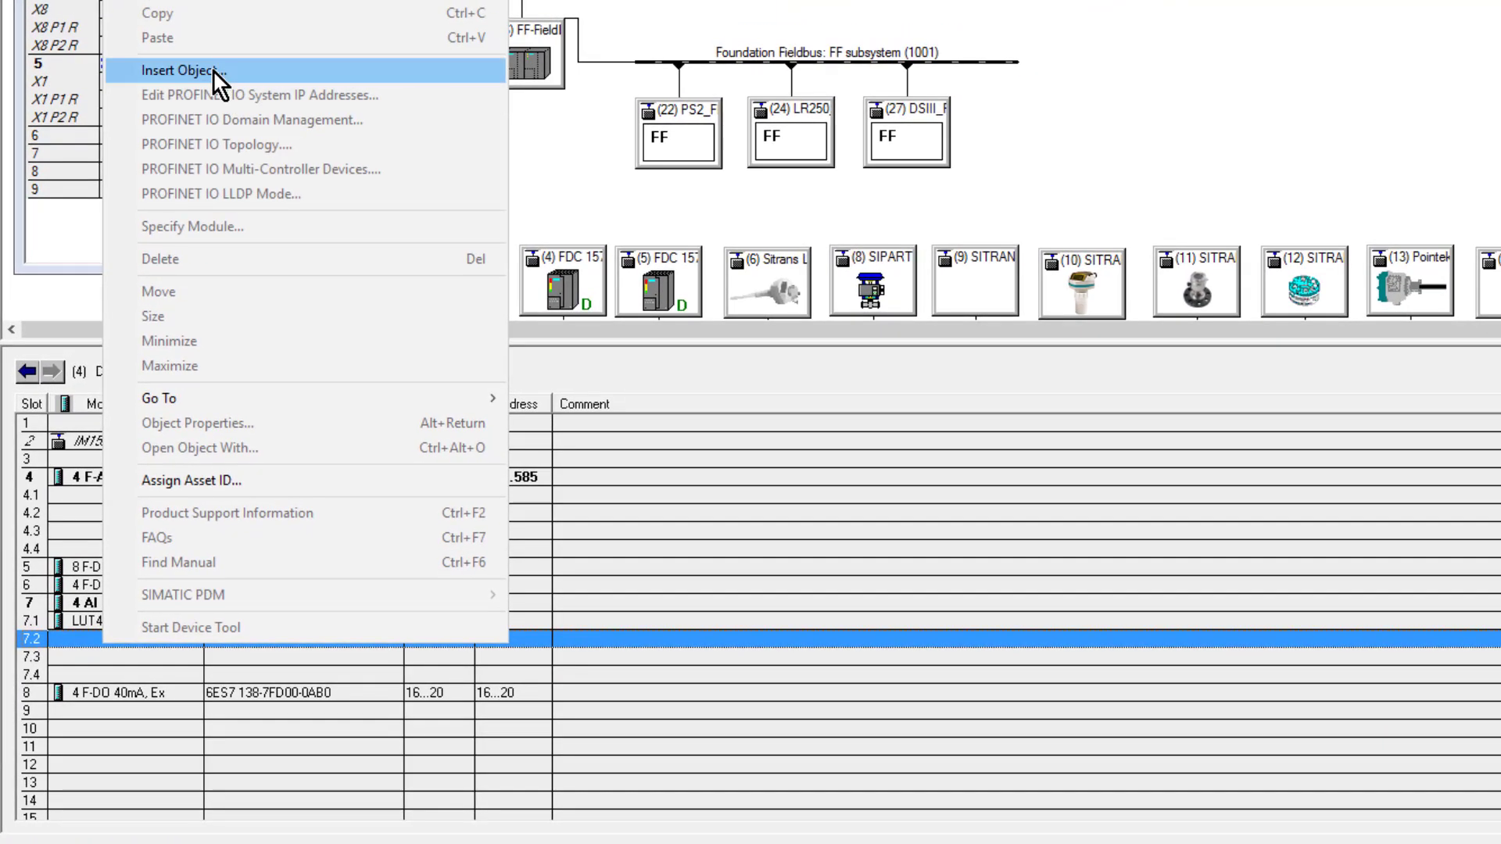
click(213, 69)
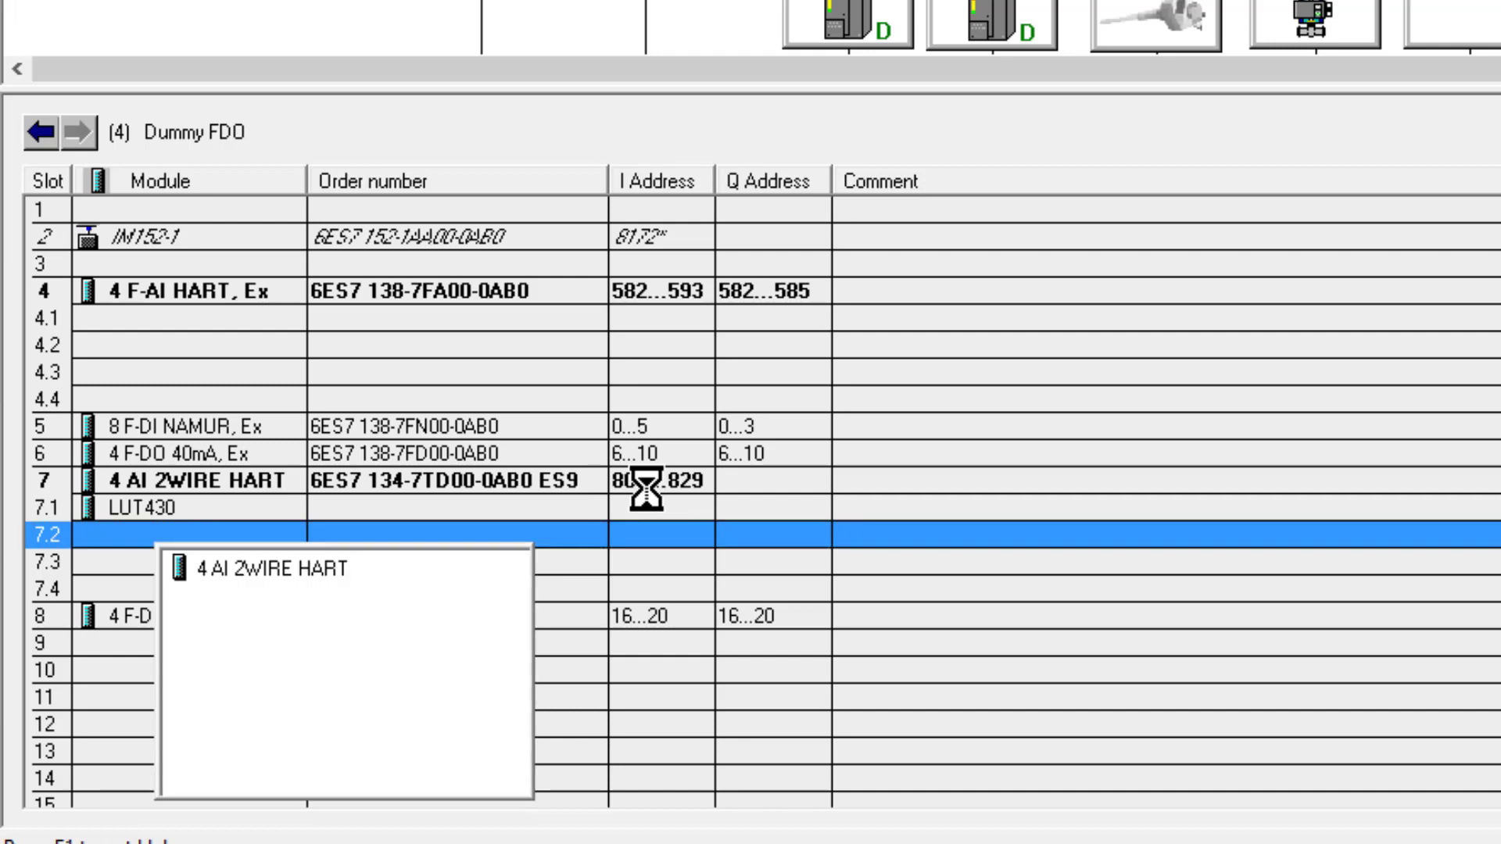
click(286, 561)
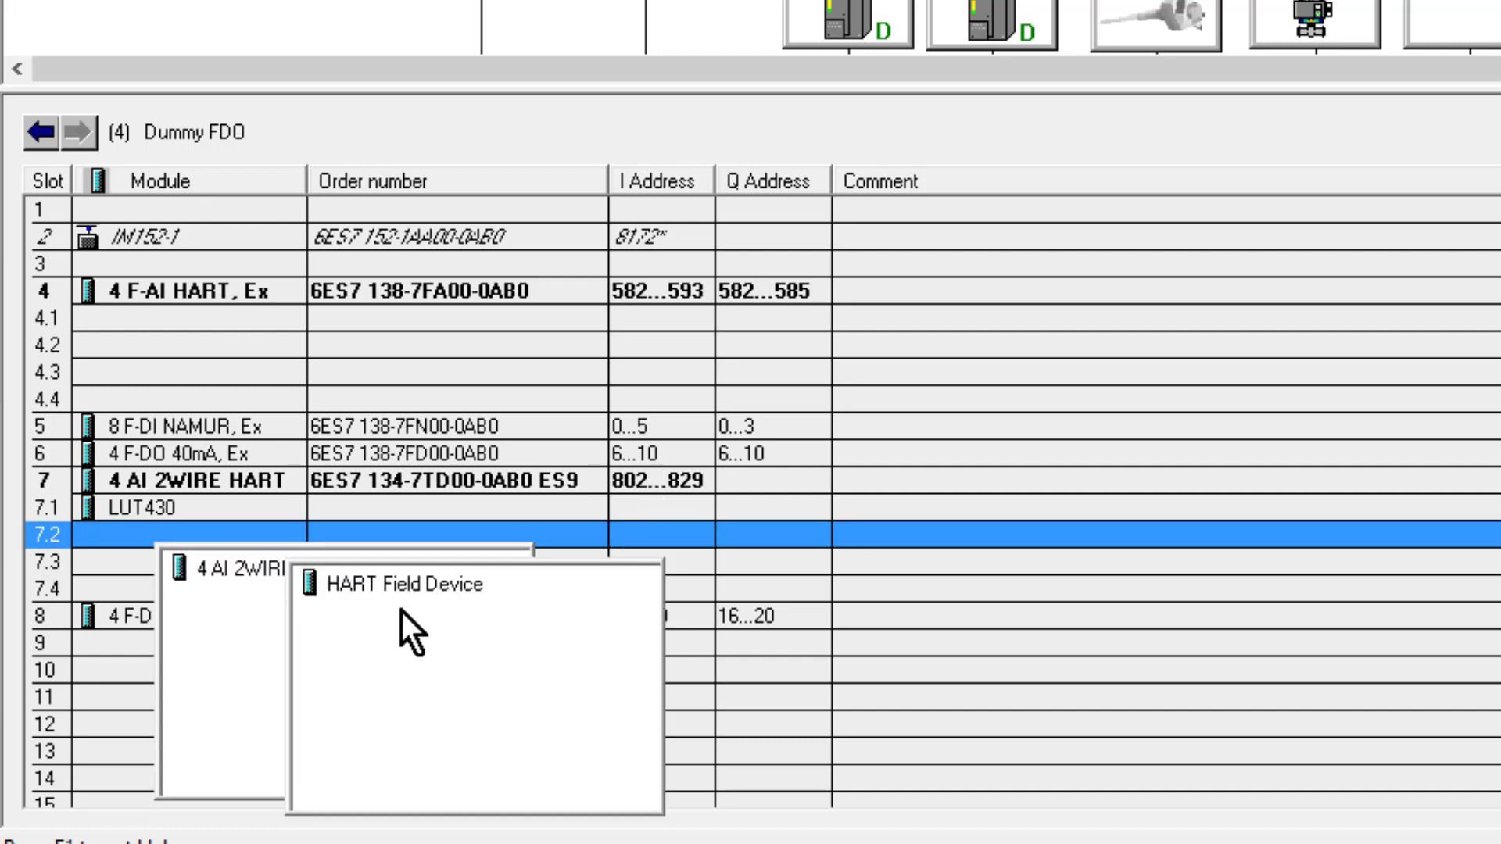
click(426, 578)
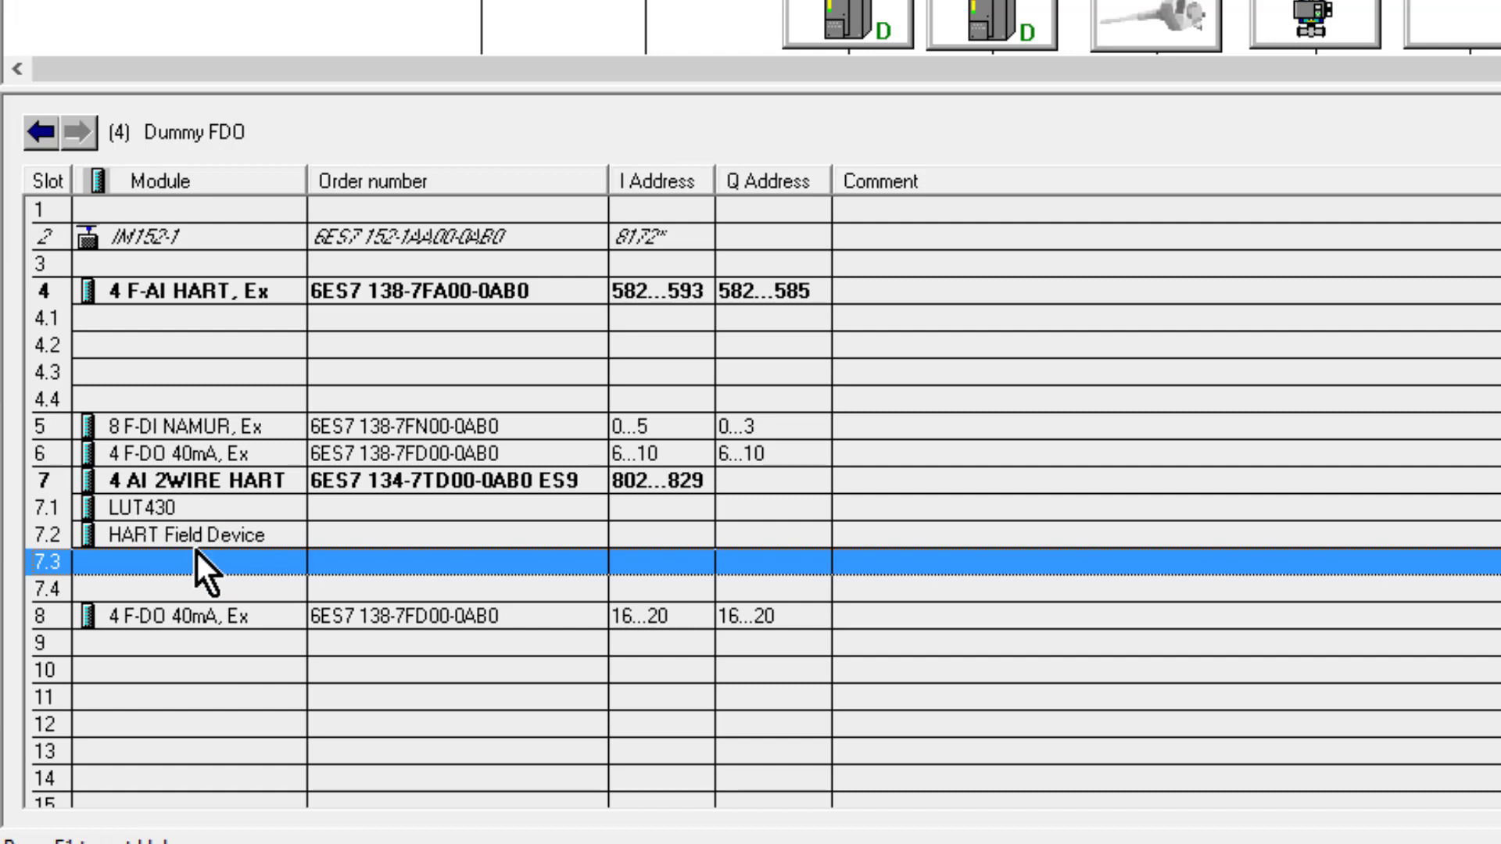
click(152, 538)
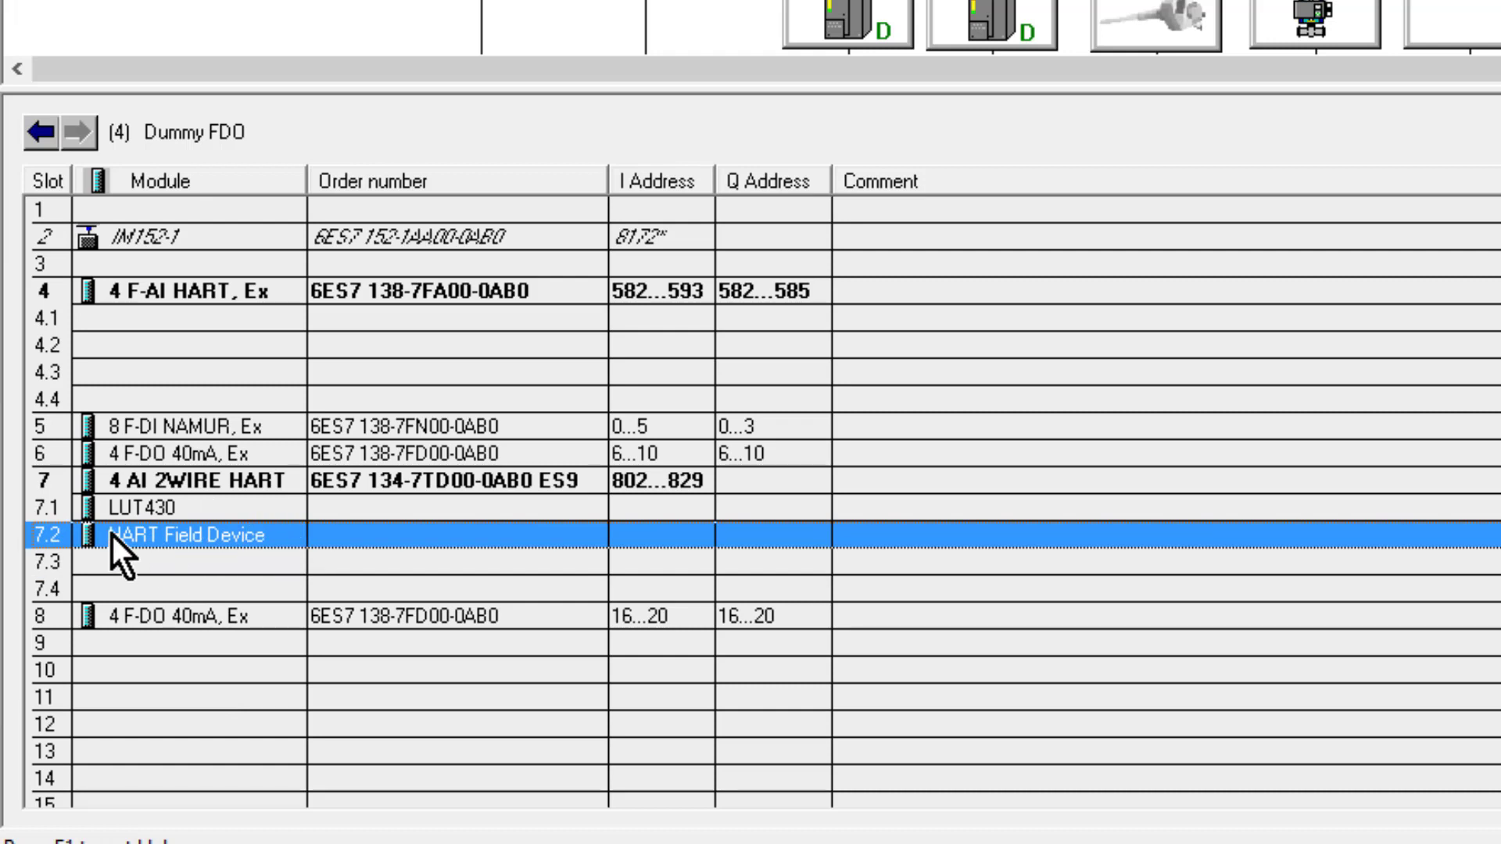
click(289, 478)
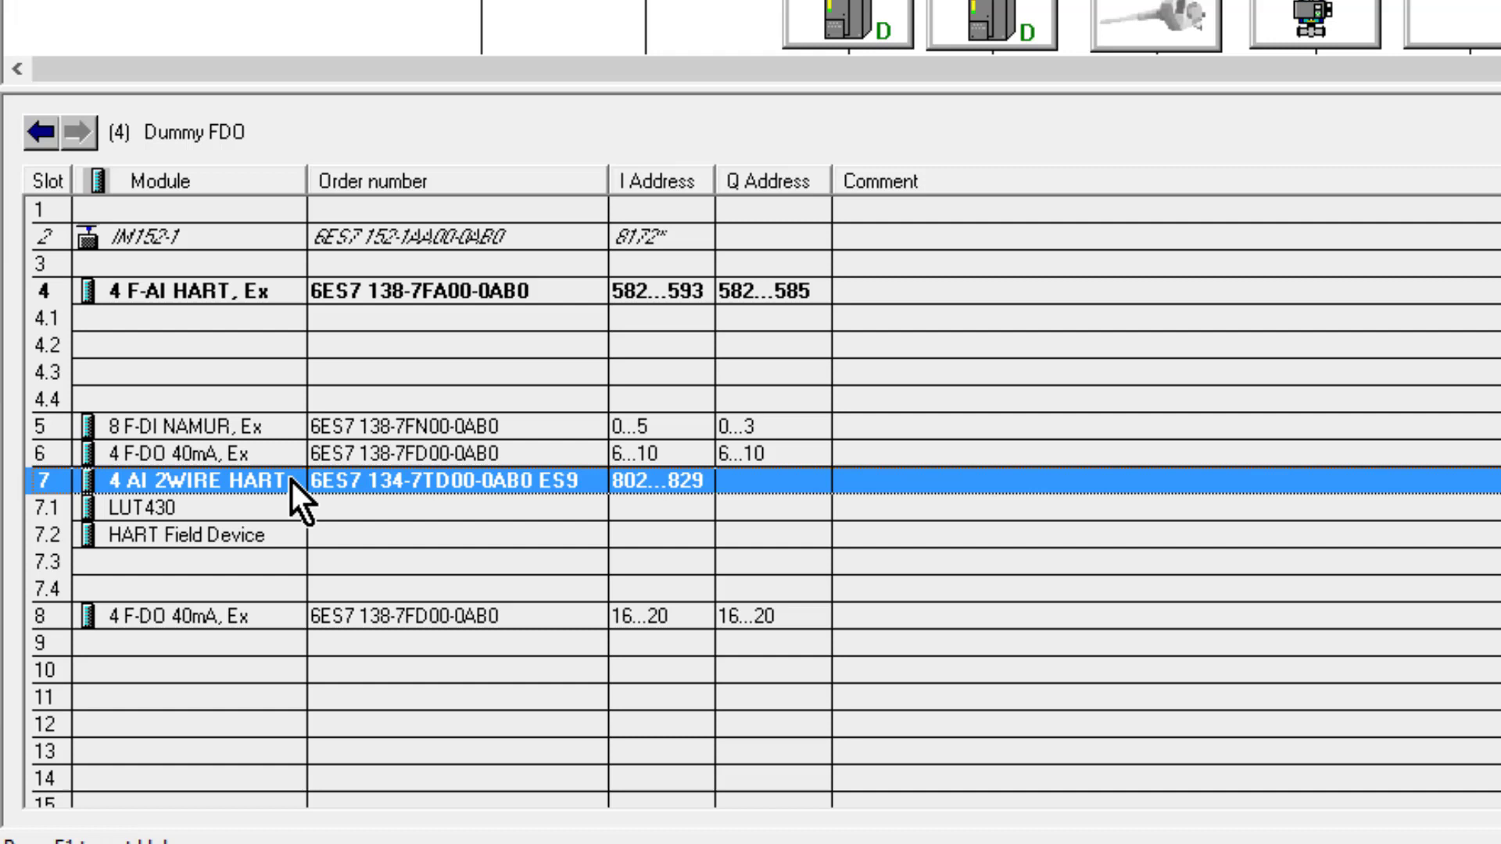
right_click(289, 478)
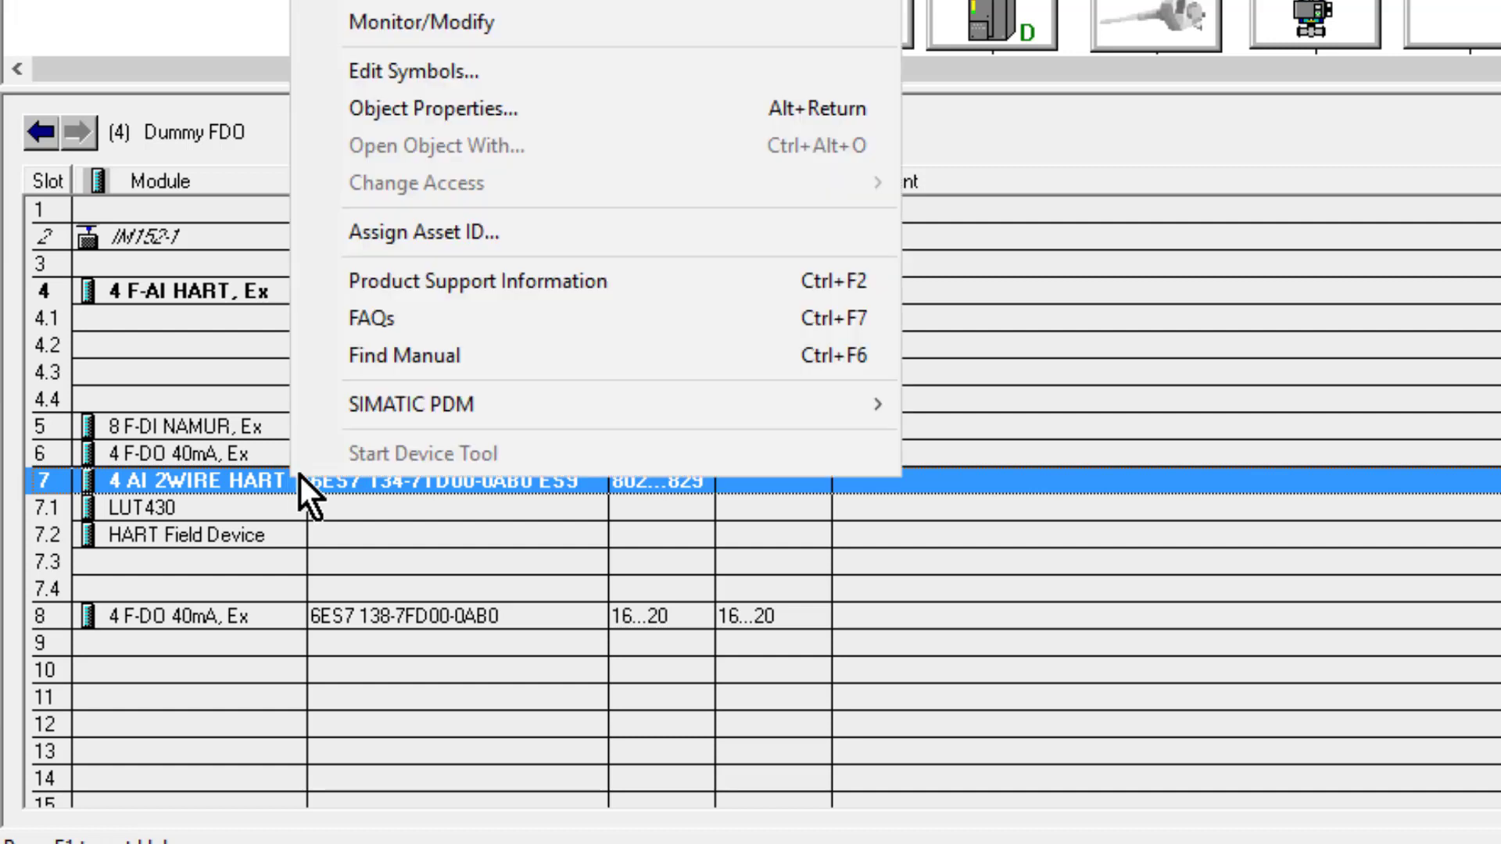
click(443, 82)
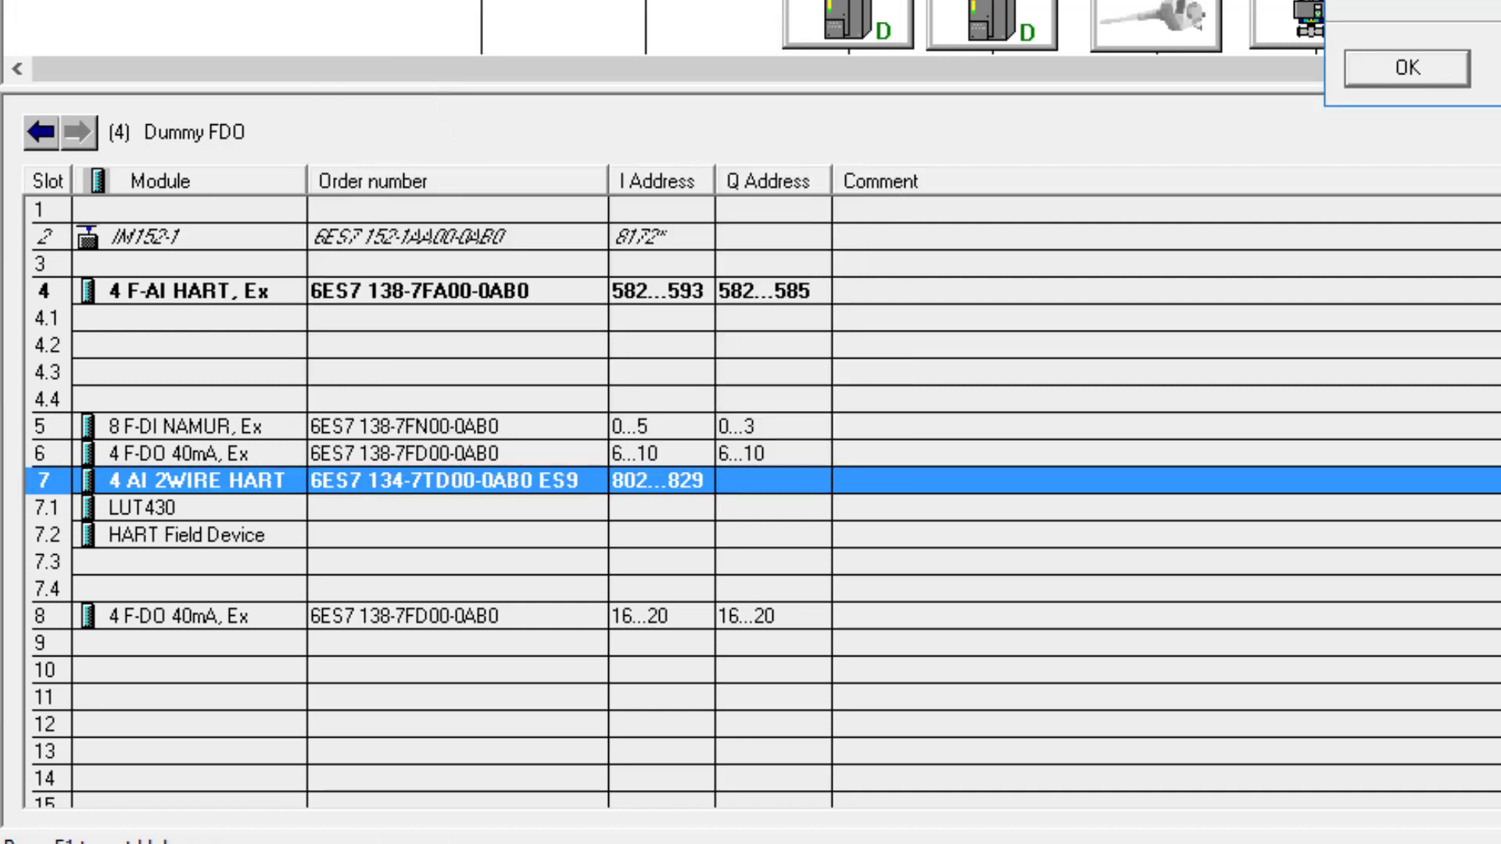
click(1423, 69)
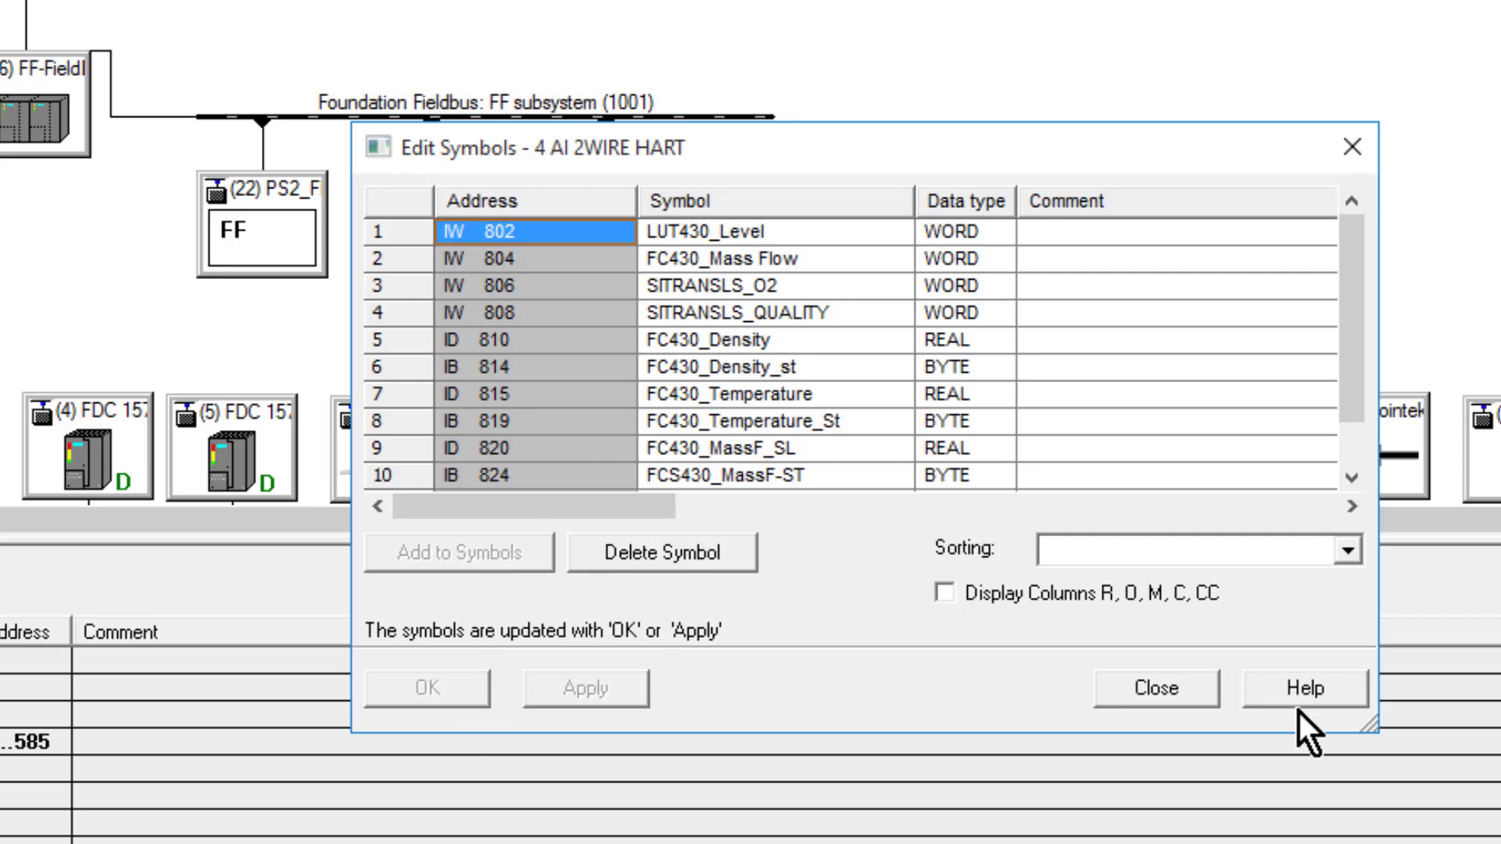
click(1147, 691)
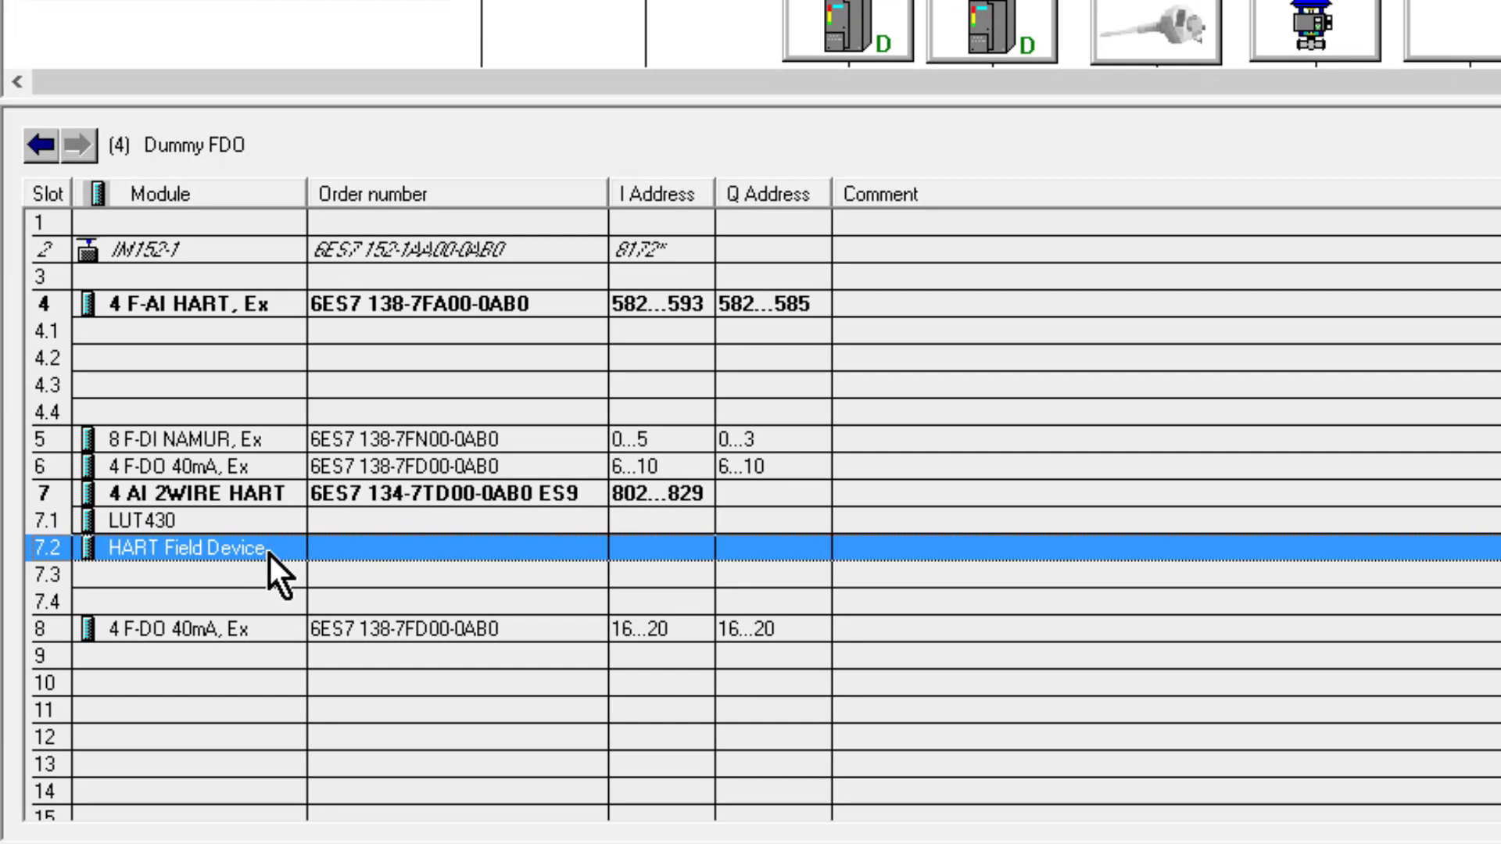
Step: Rename the HART Field Device in slot 7.2 to 'SITRANS FCT030'
right_click(269, 552)
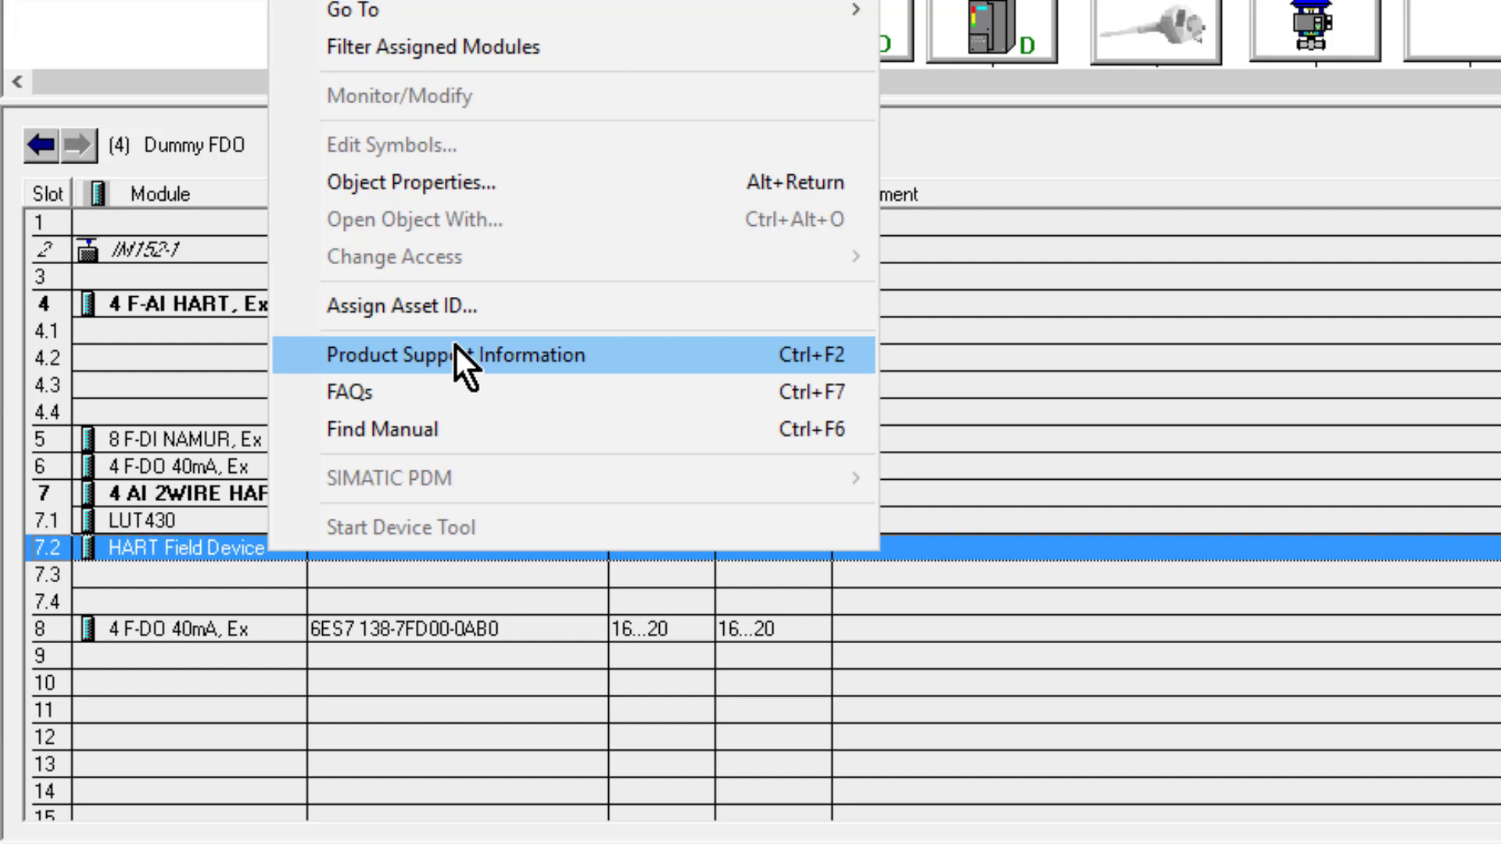
click(447, 180)
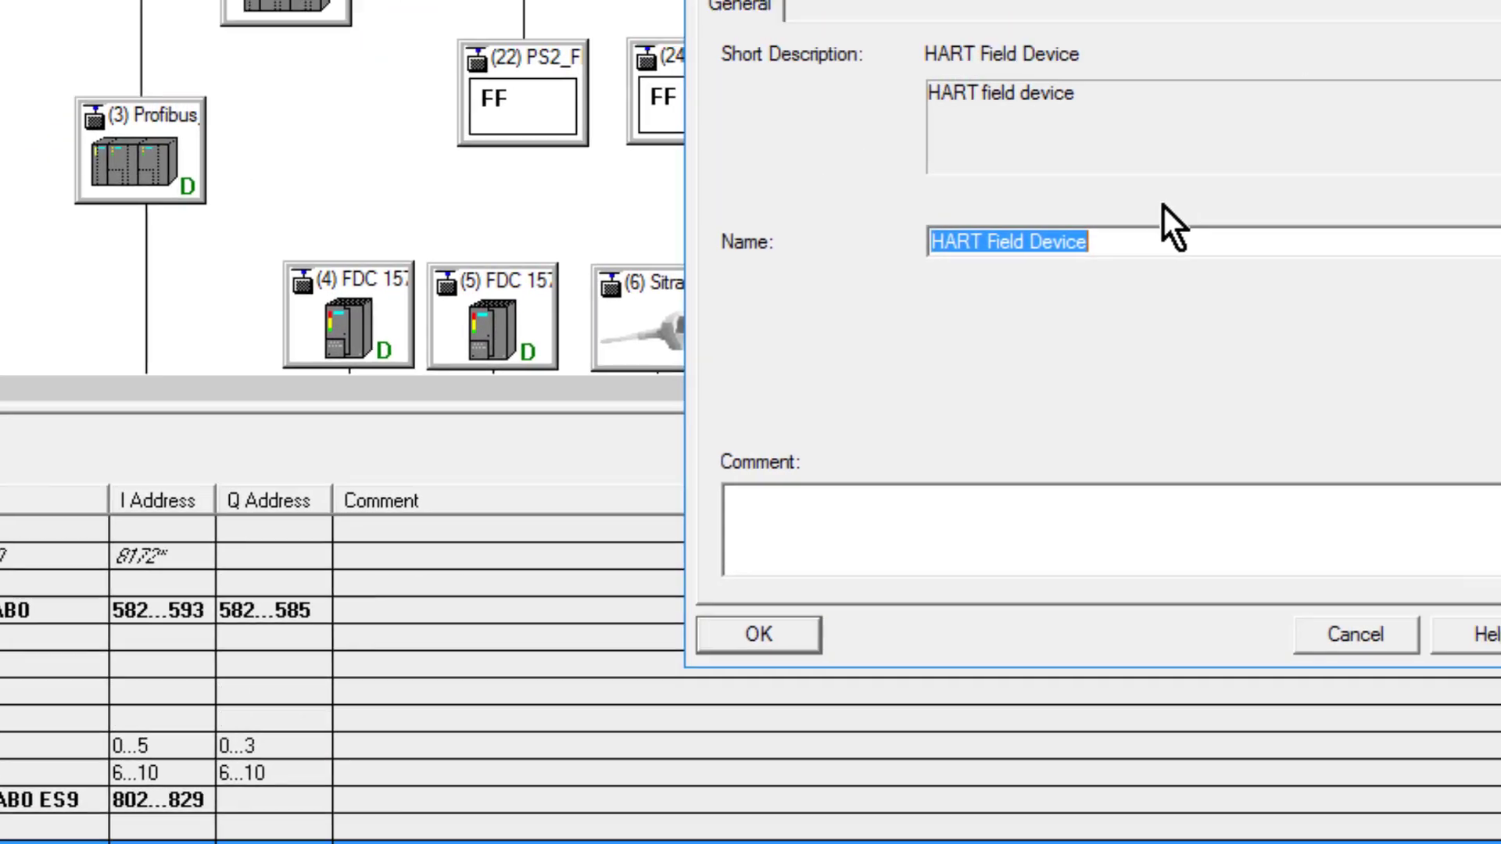
text(SITRANS FCT030)
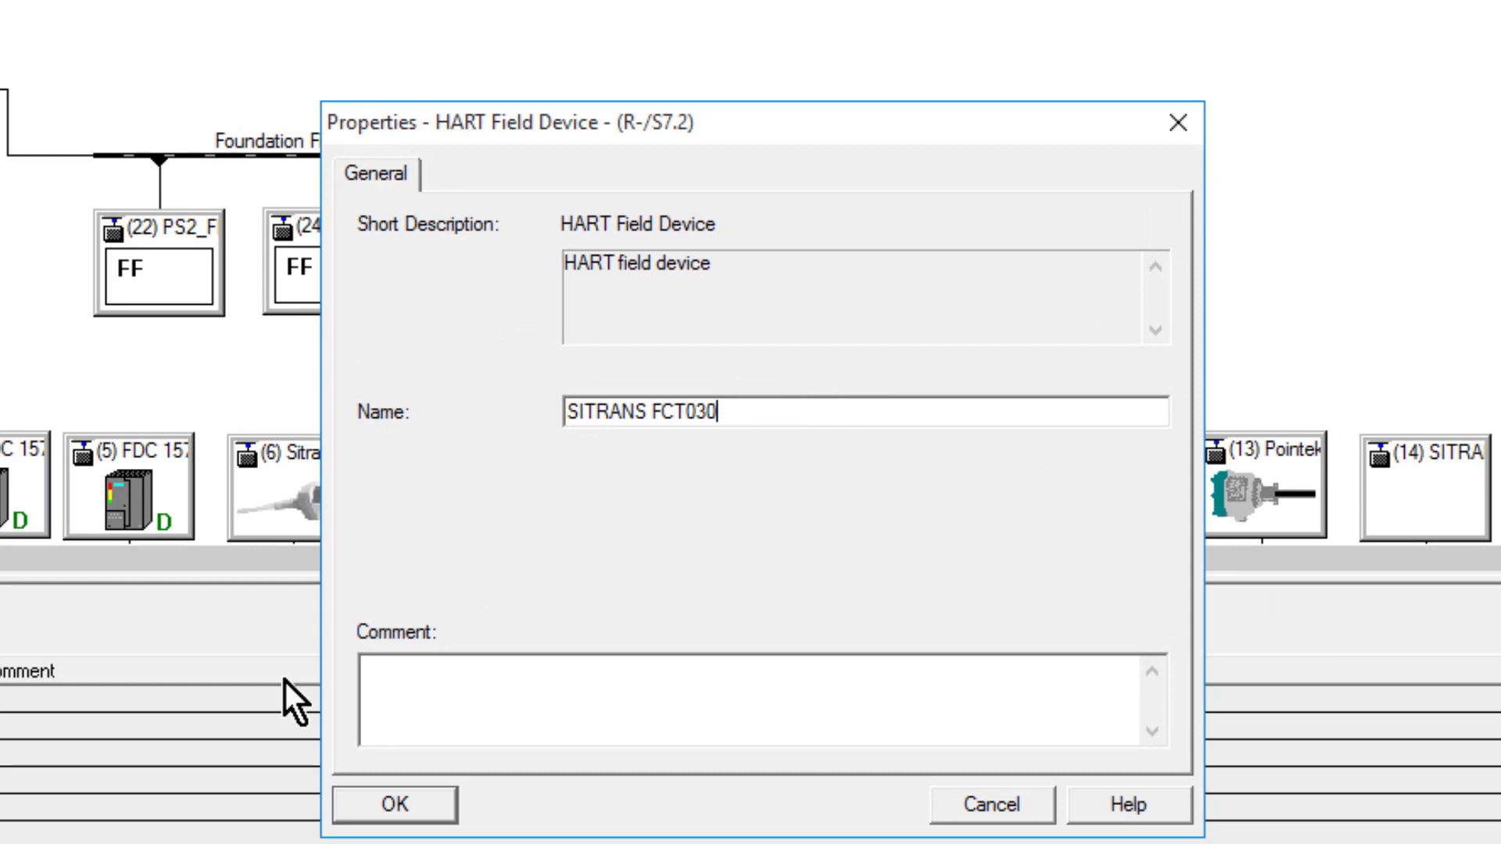
click(365, 804)
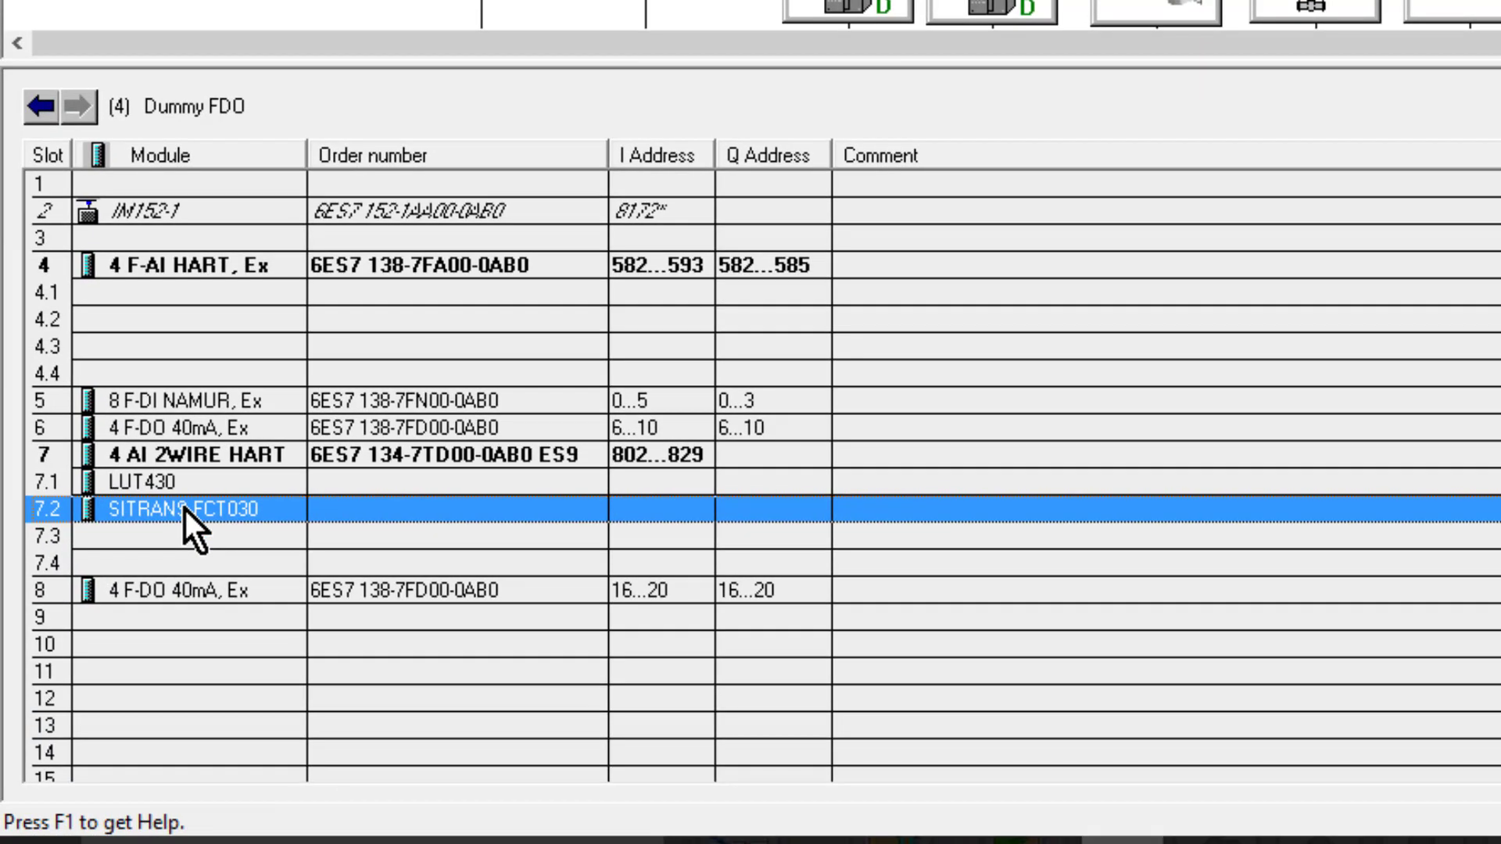
Step: Open SITRANS FCT030 in SIMATIC PDM, accepting the save notice
right_click(185, 506)
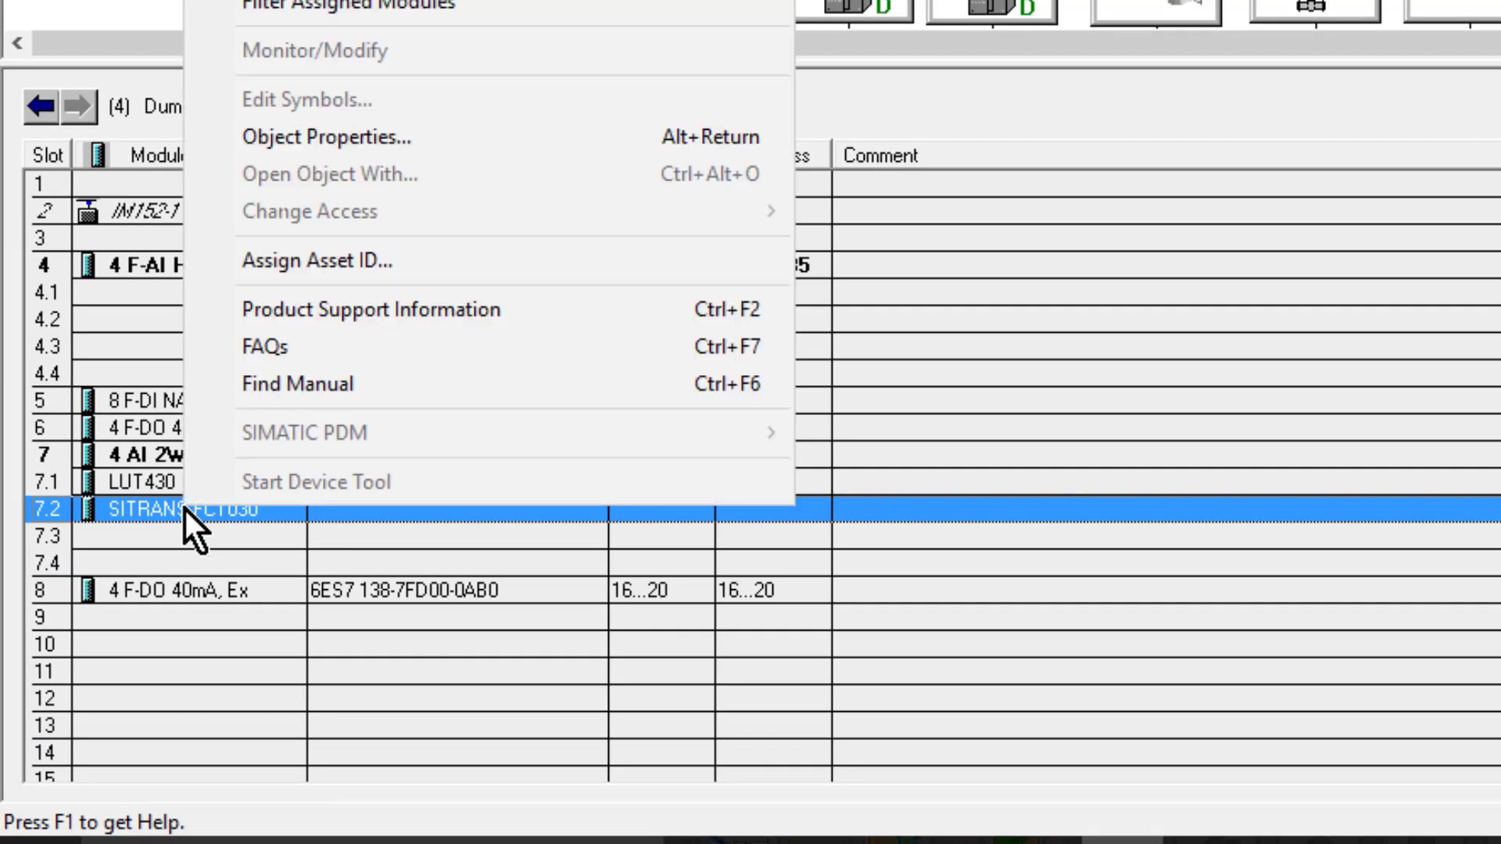
click(138, 518)
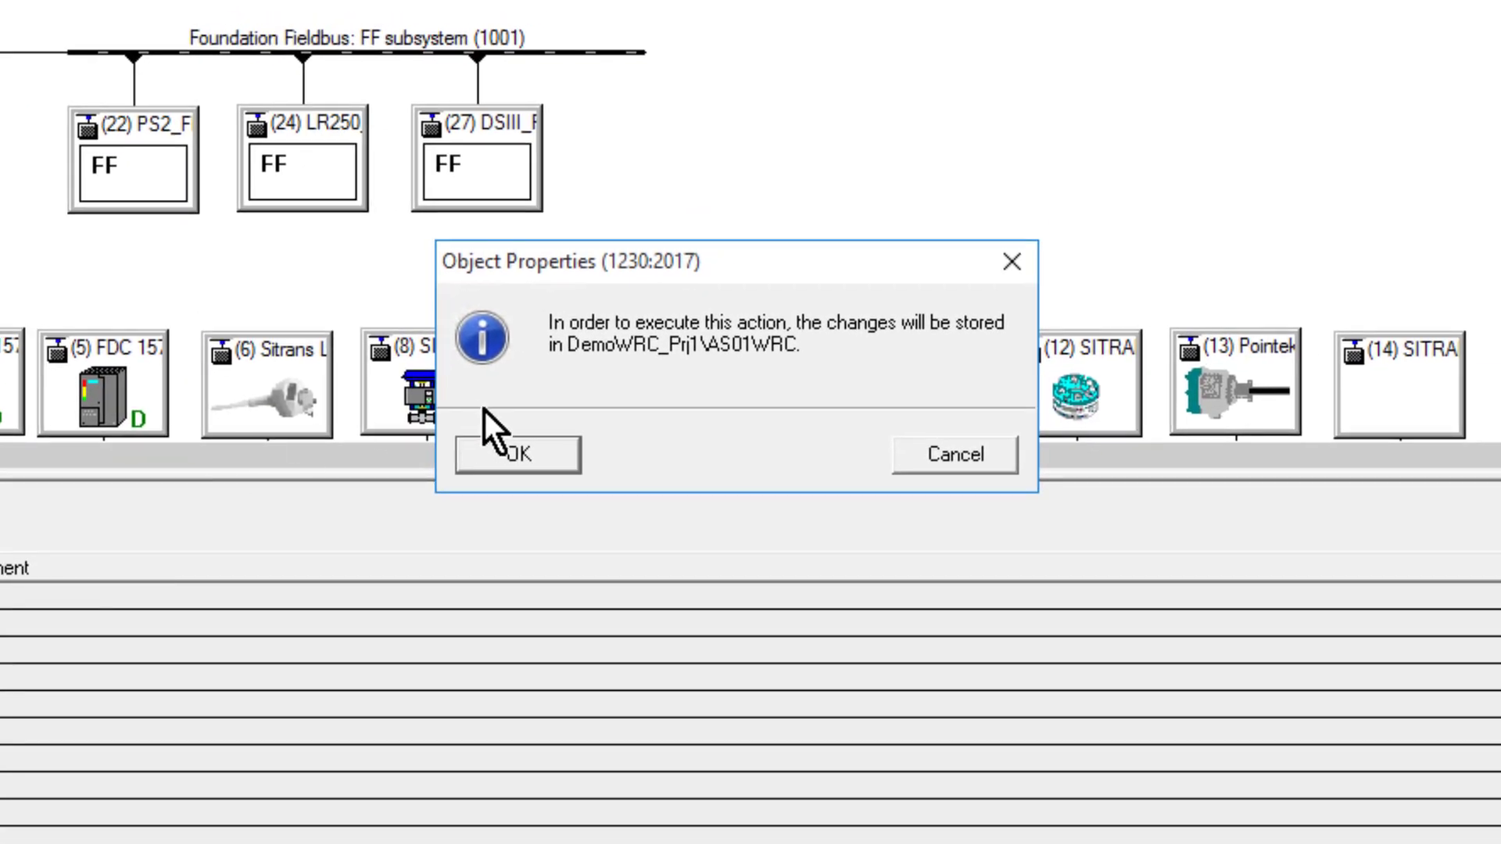
click(495, 453)
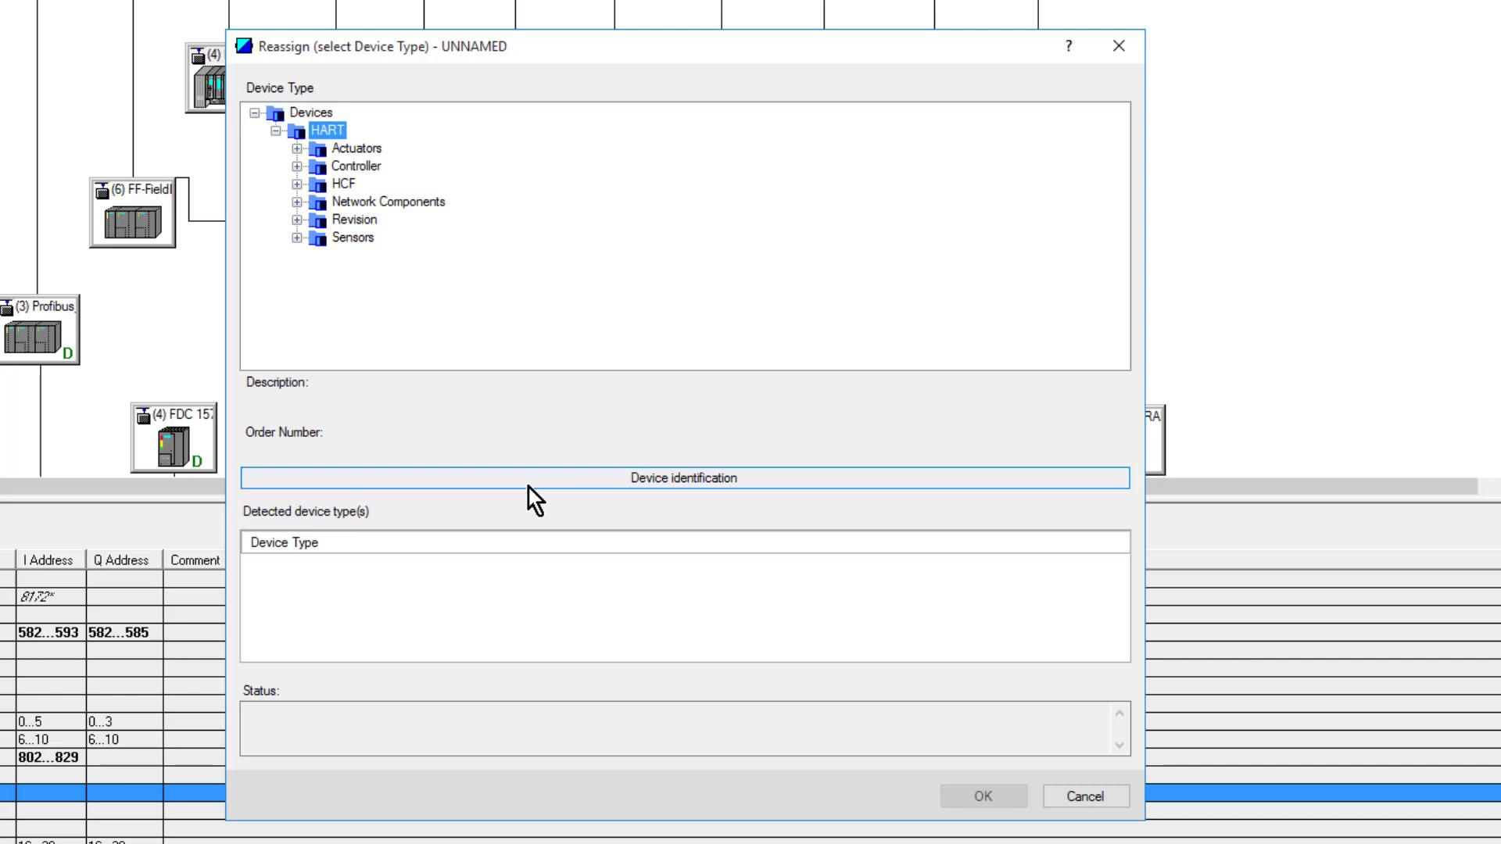
Step: Run device identification and assign the type SITRANS FC430 Dev Rev 4
click(529, 485)
click(636, 477)
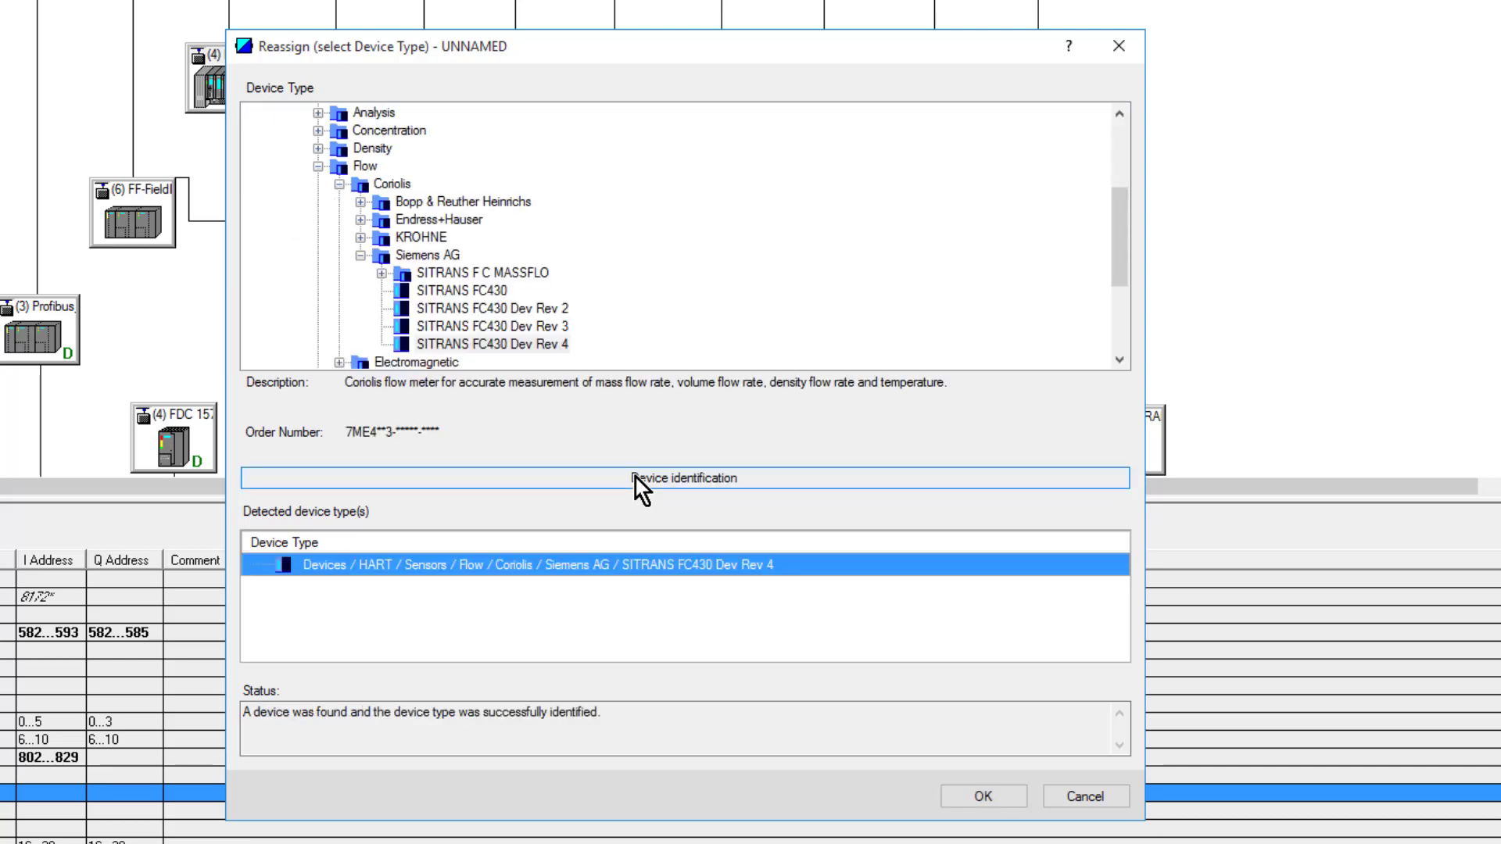
click(532, 345)
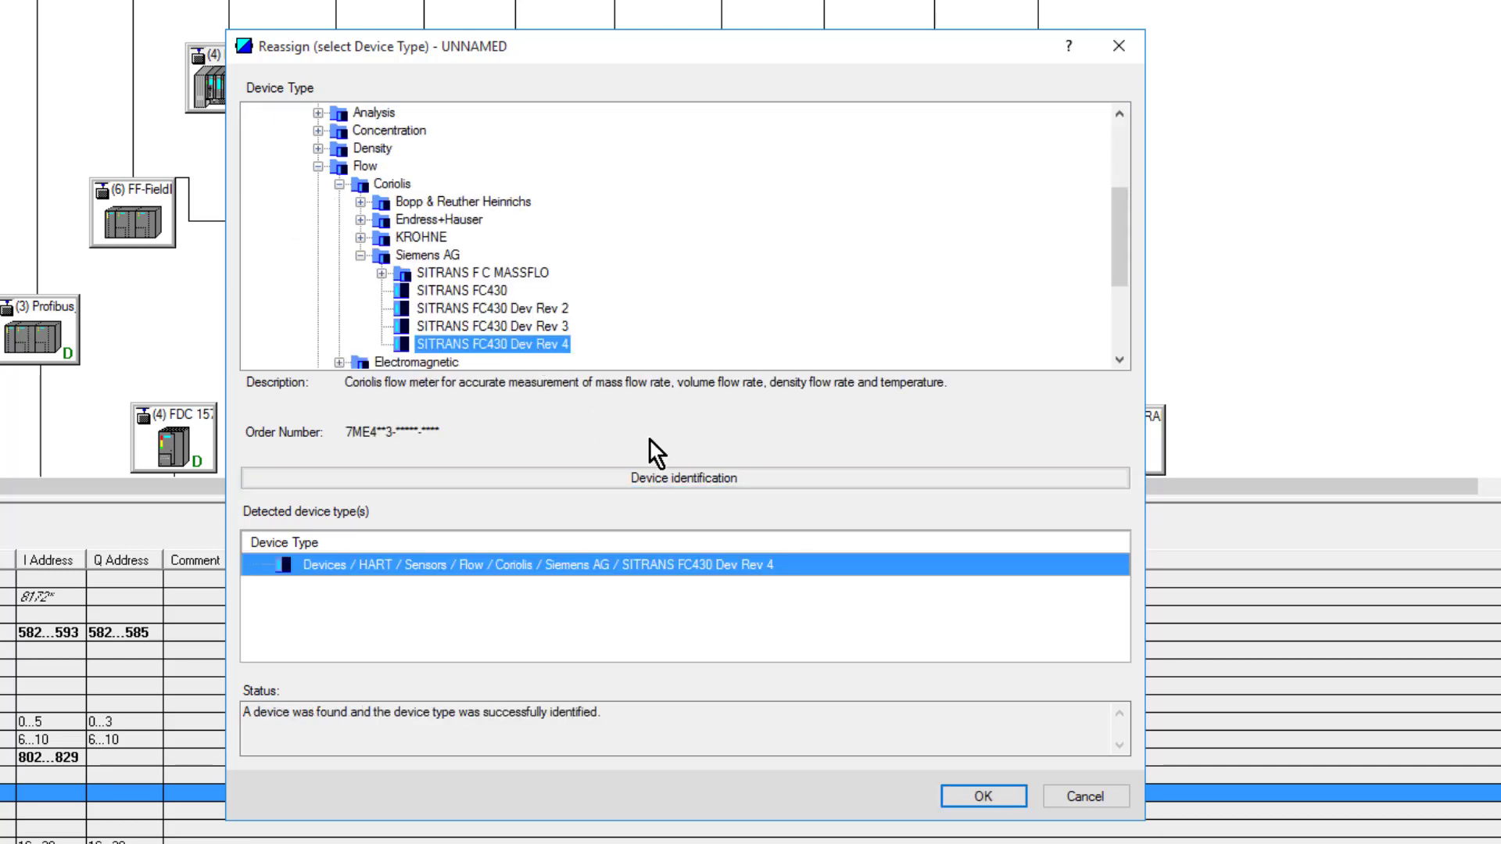
click(965, 793)
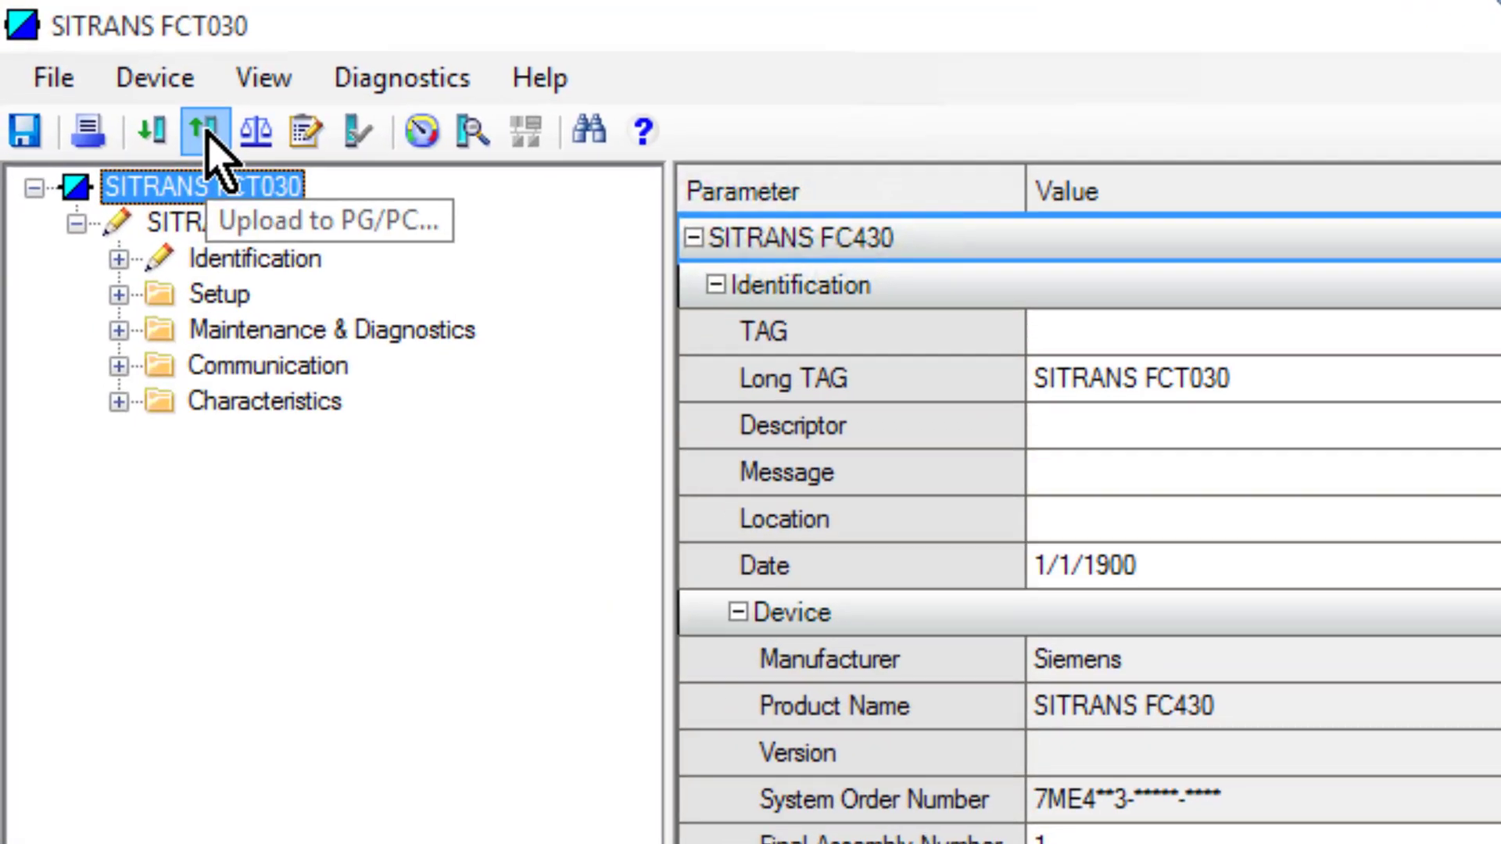
Step: Upload the device parameters to PG/PC with the change-log comment 'Upload for Demo'
click(71, 46)
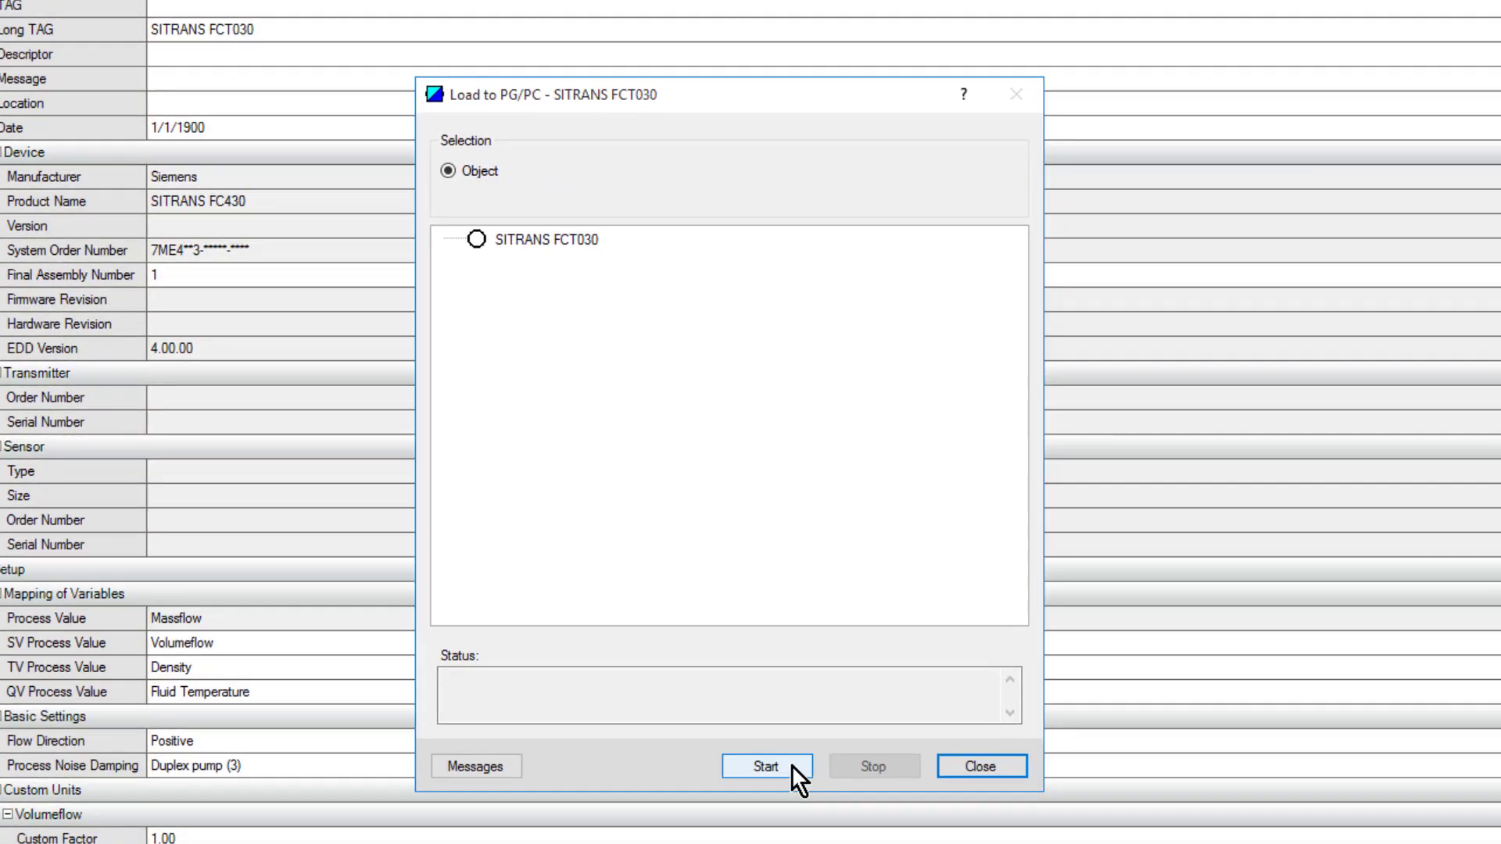
click(791, 764)
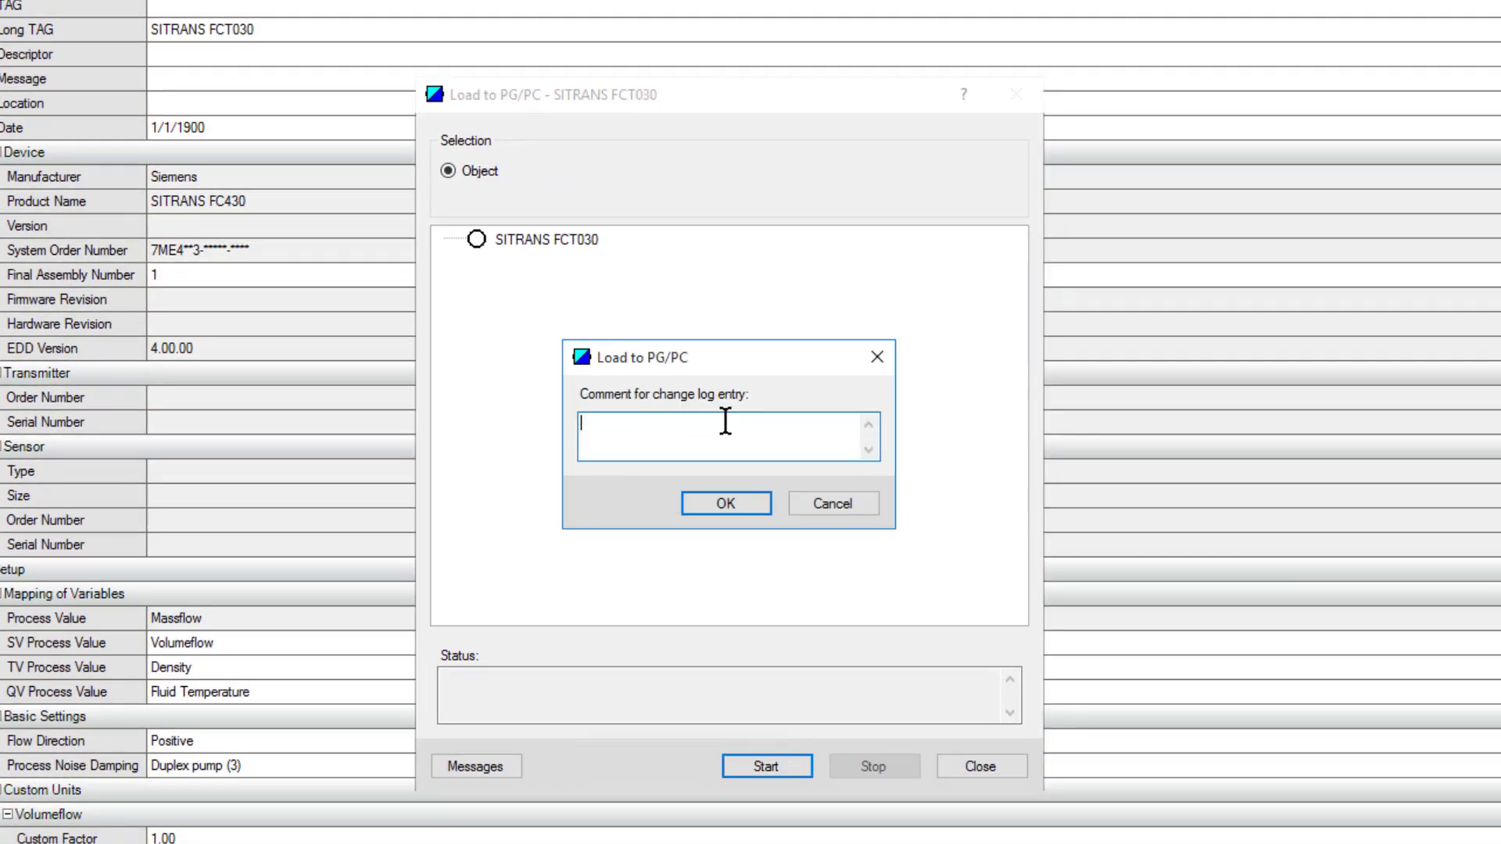
text(Upload for Demo)
click(701, 495)
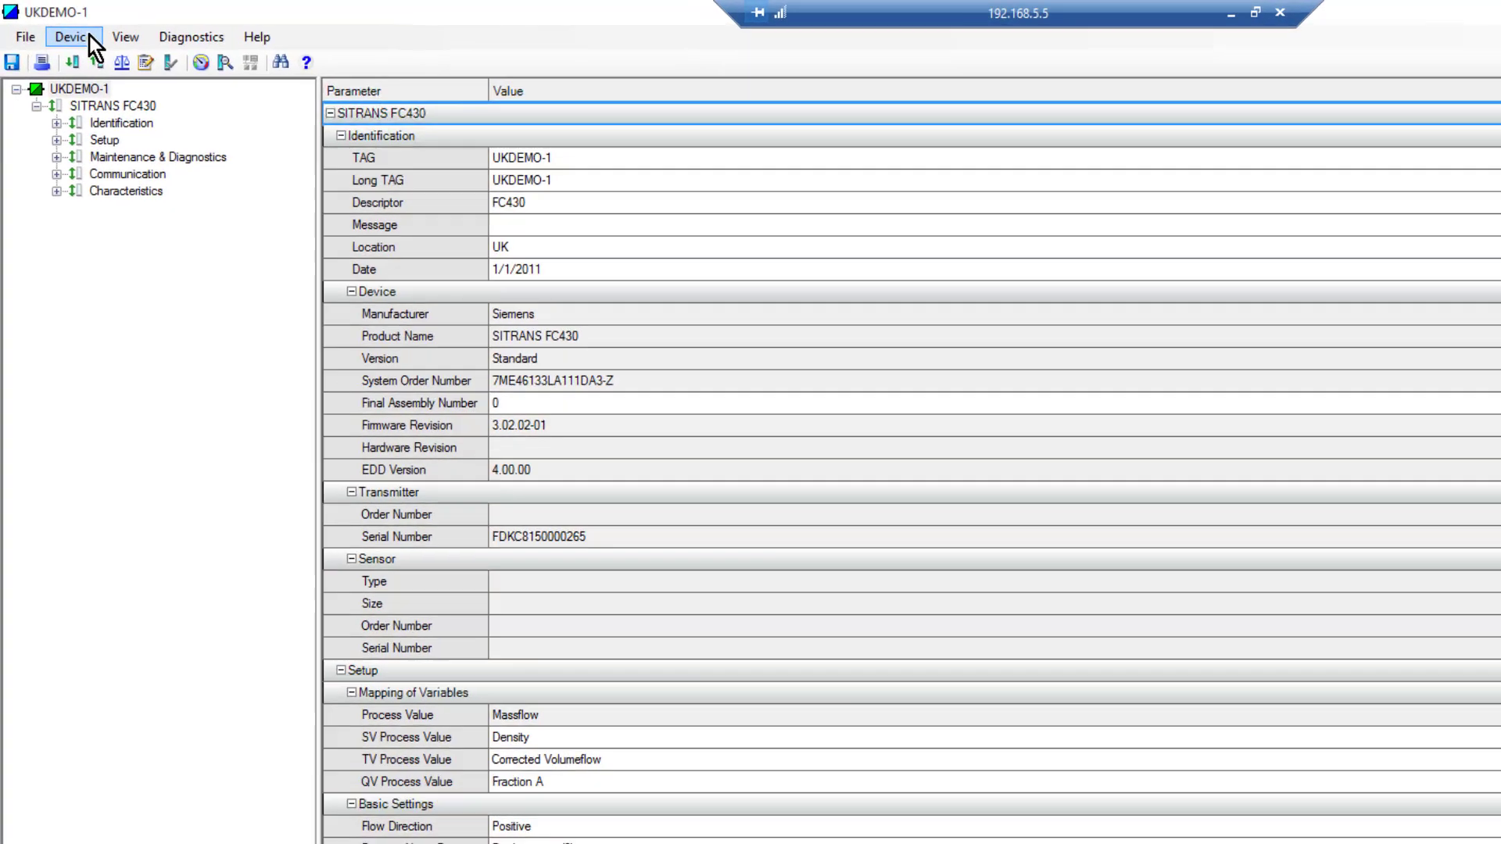
Step: Start a loop test that drives the output at a fixed 13 mA
click(56, 26)
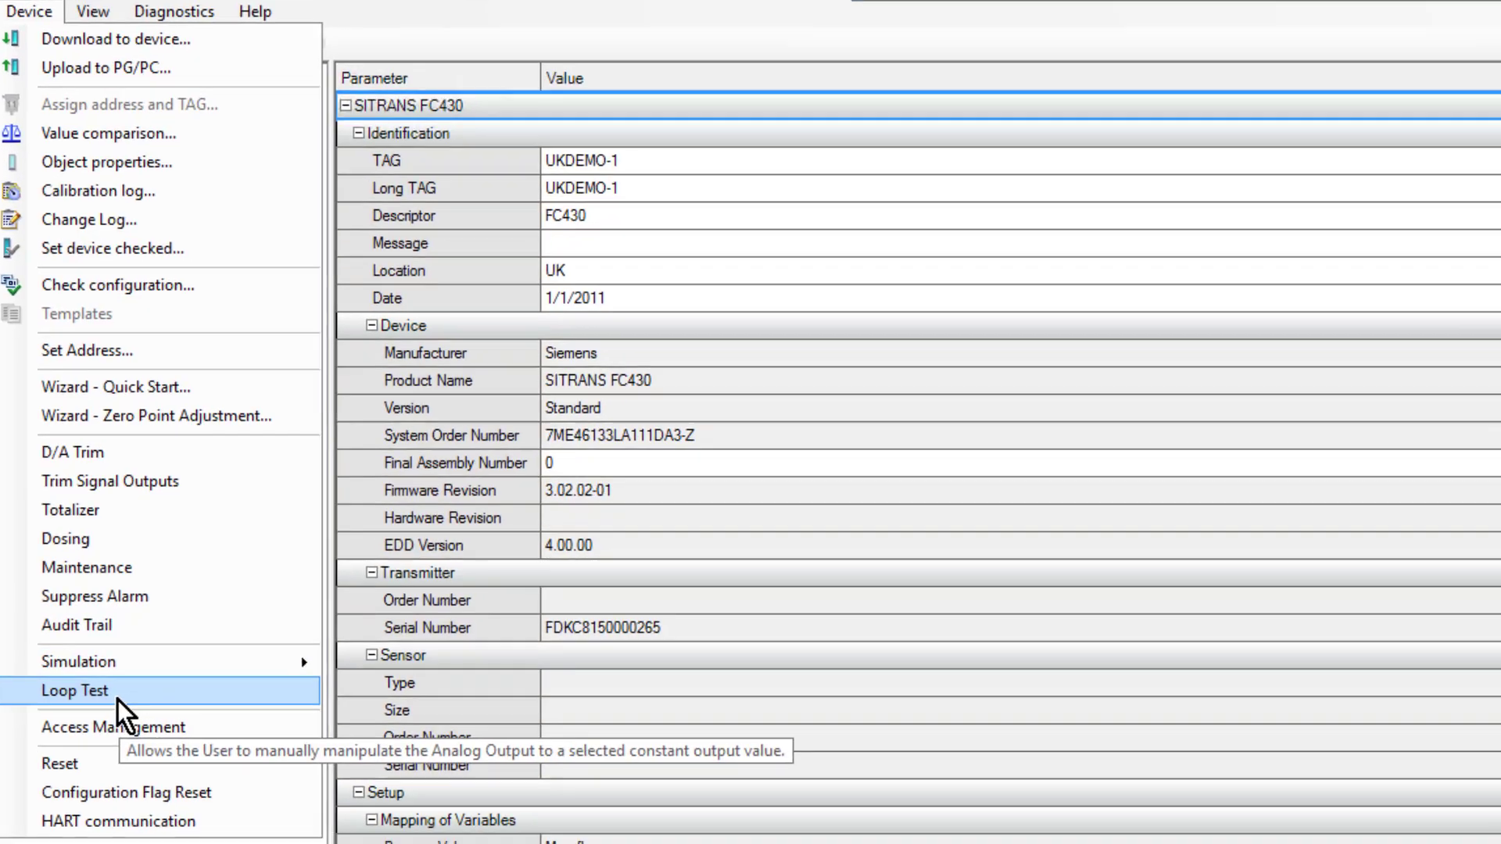
click(176, 715)
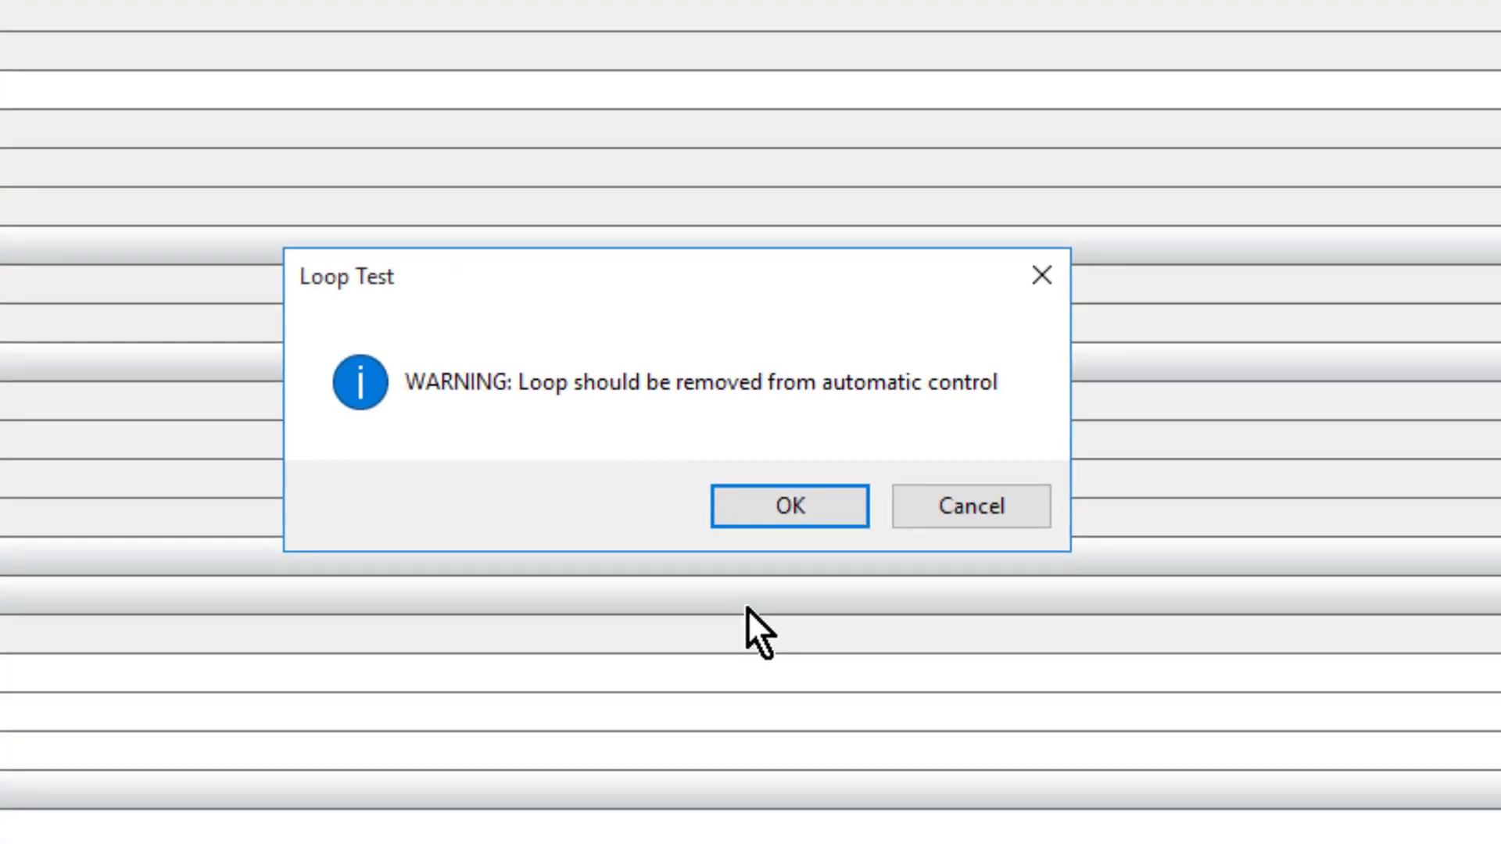
click(791, 505)
click(715, 393)
click(757, 469)
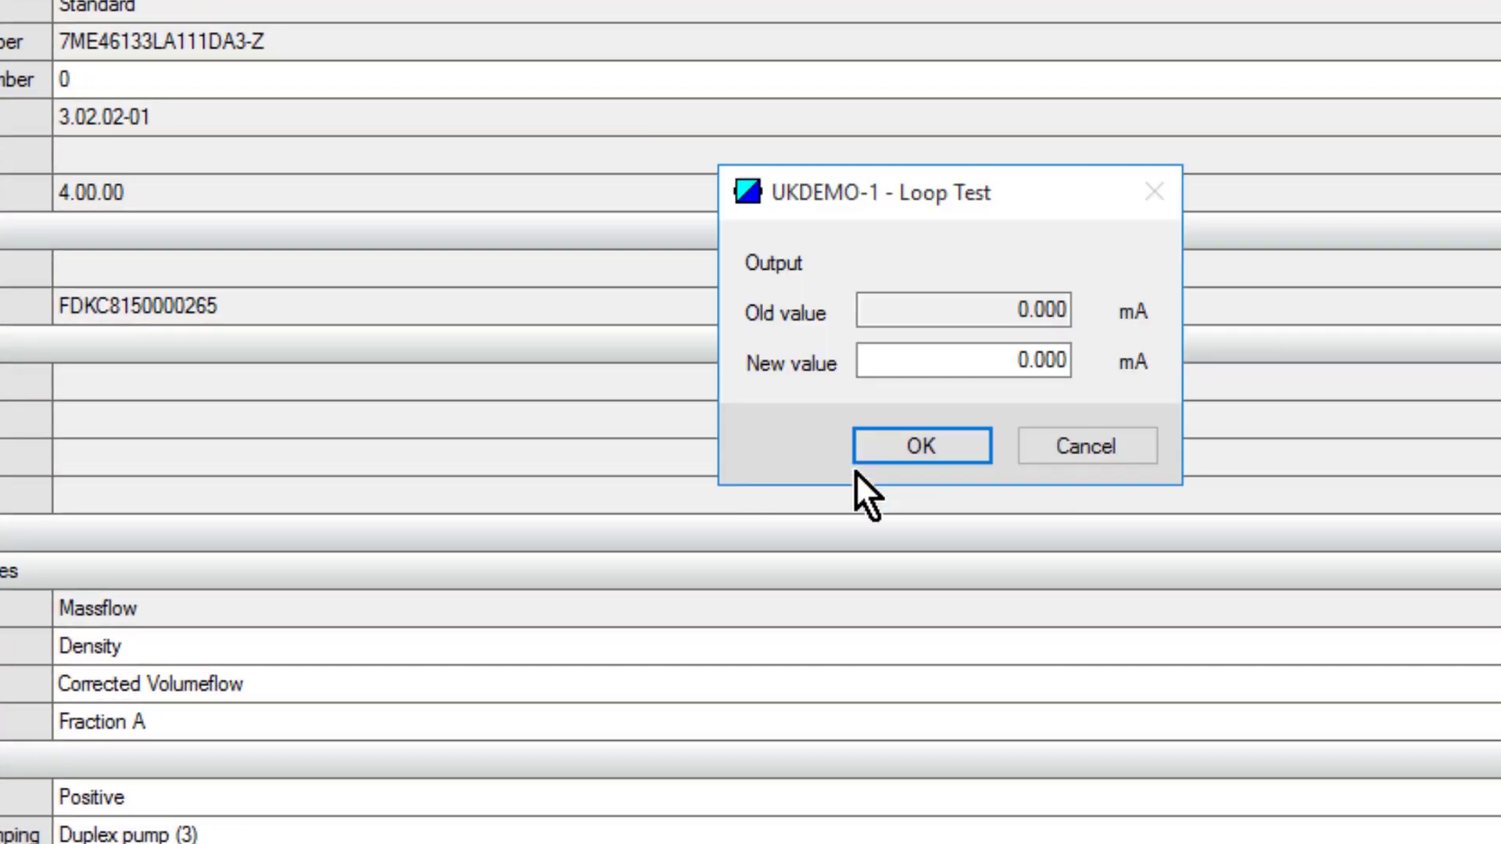
text(13)
click(945, 453)
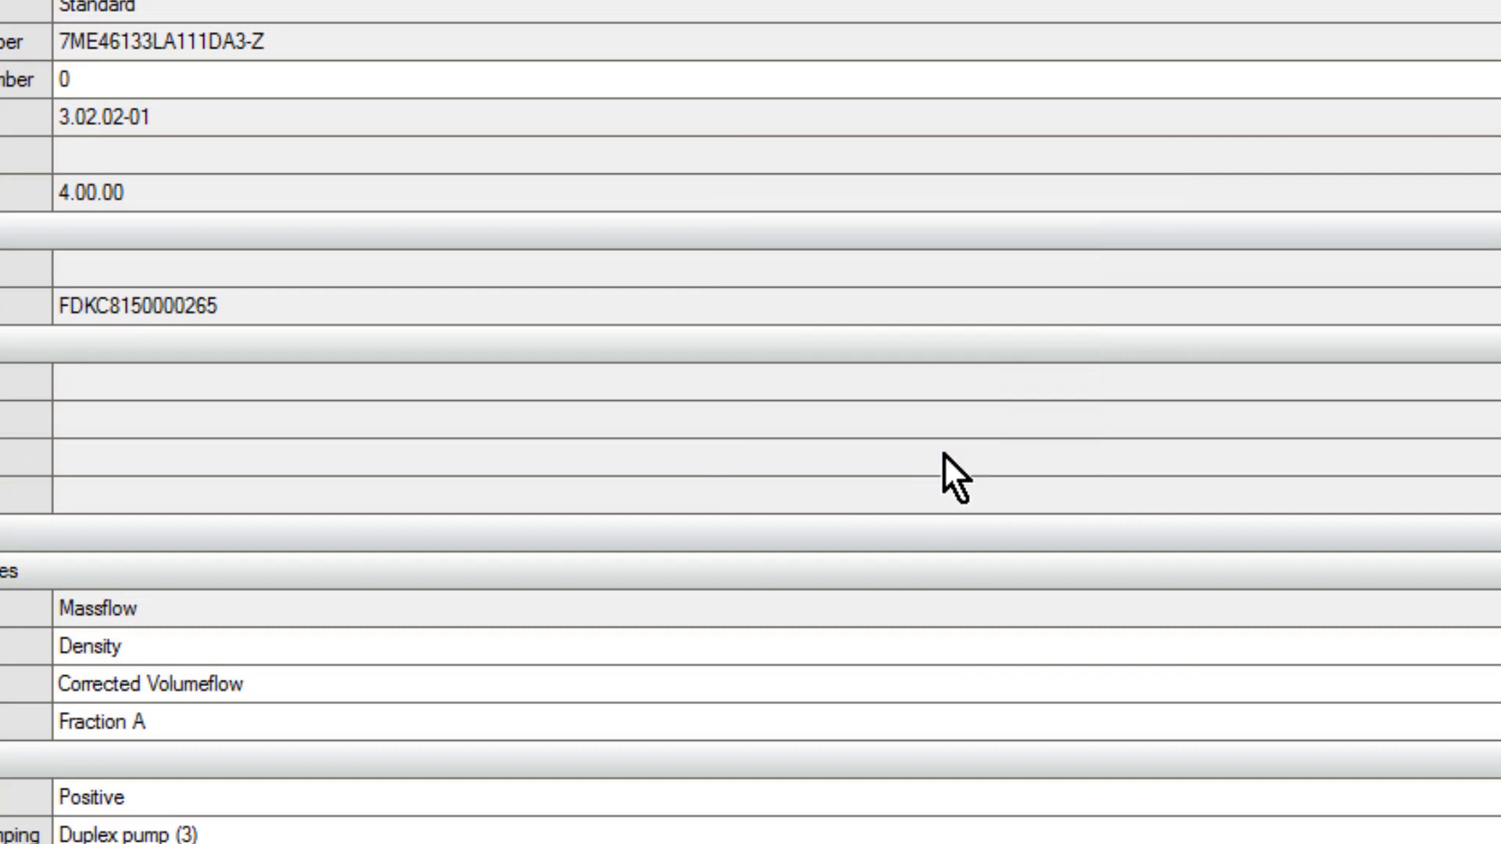
click(963, 486)
Step: End the loop test and leave fixed current mode
click(824, 383)
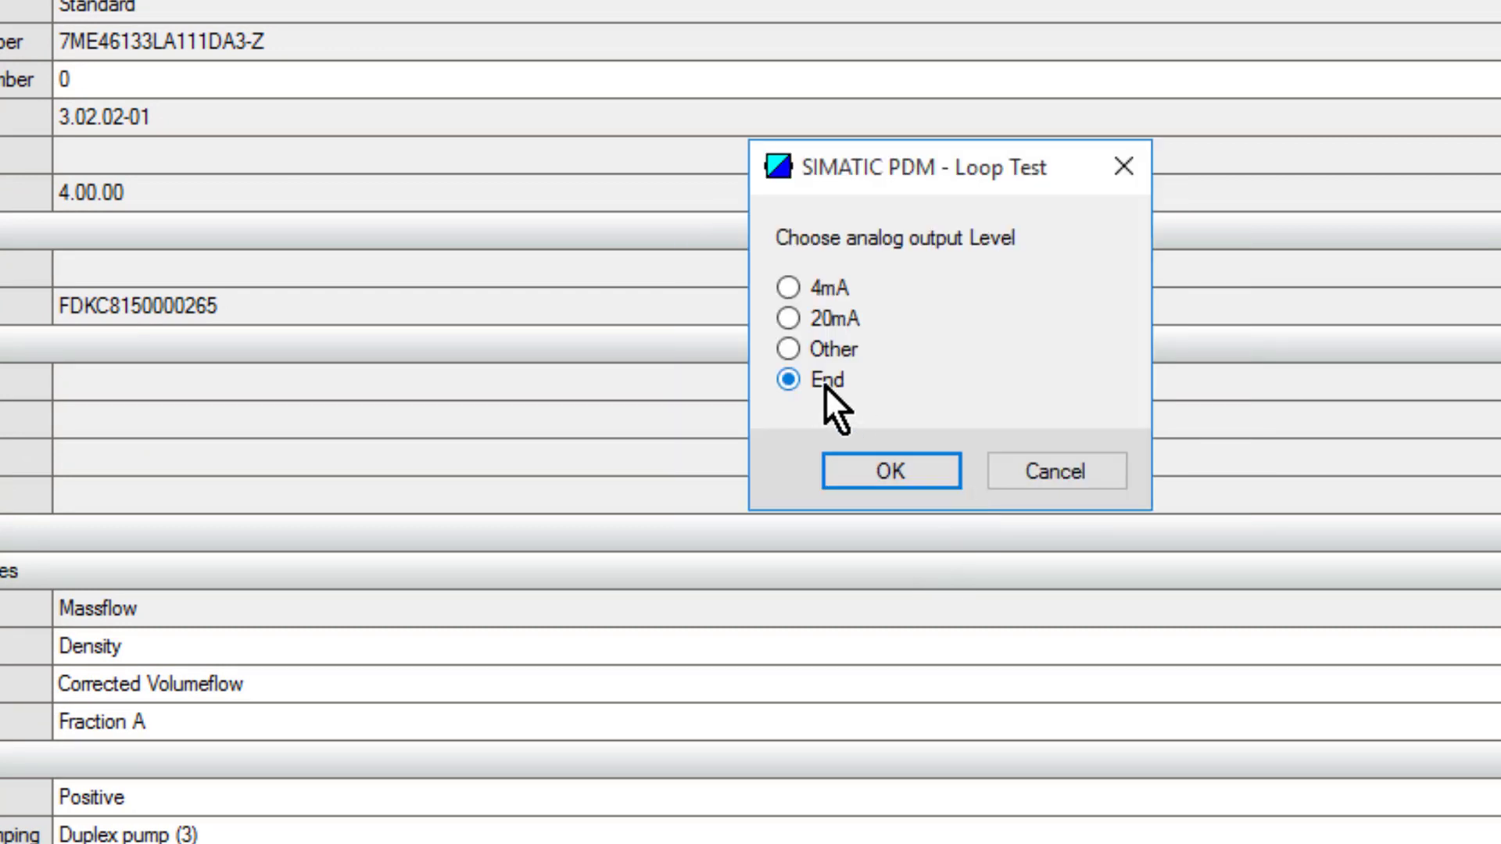
click(866, 466)
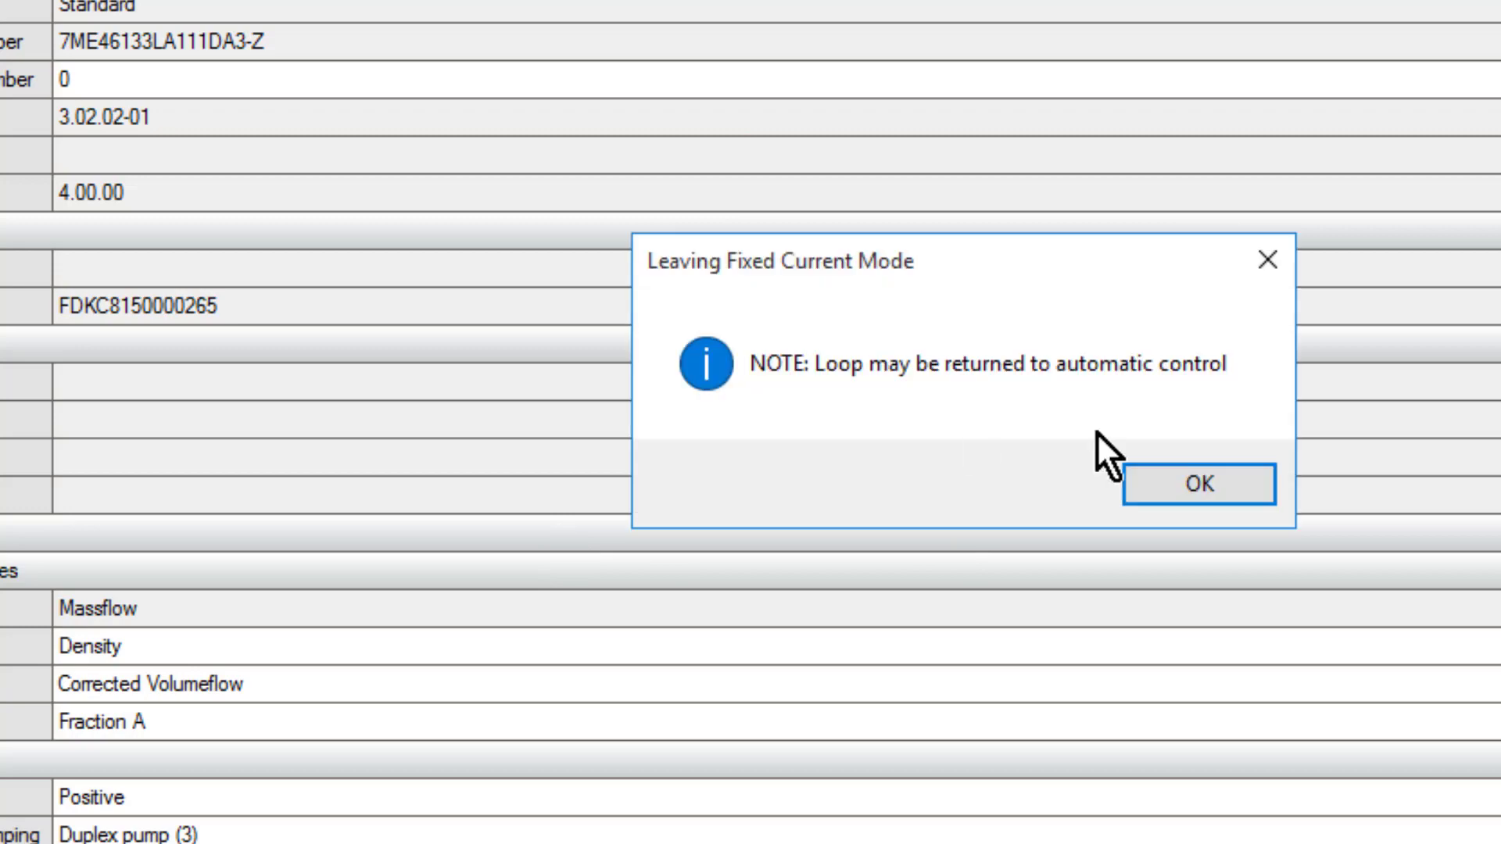
click(1179, 482)
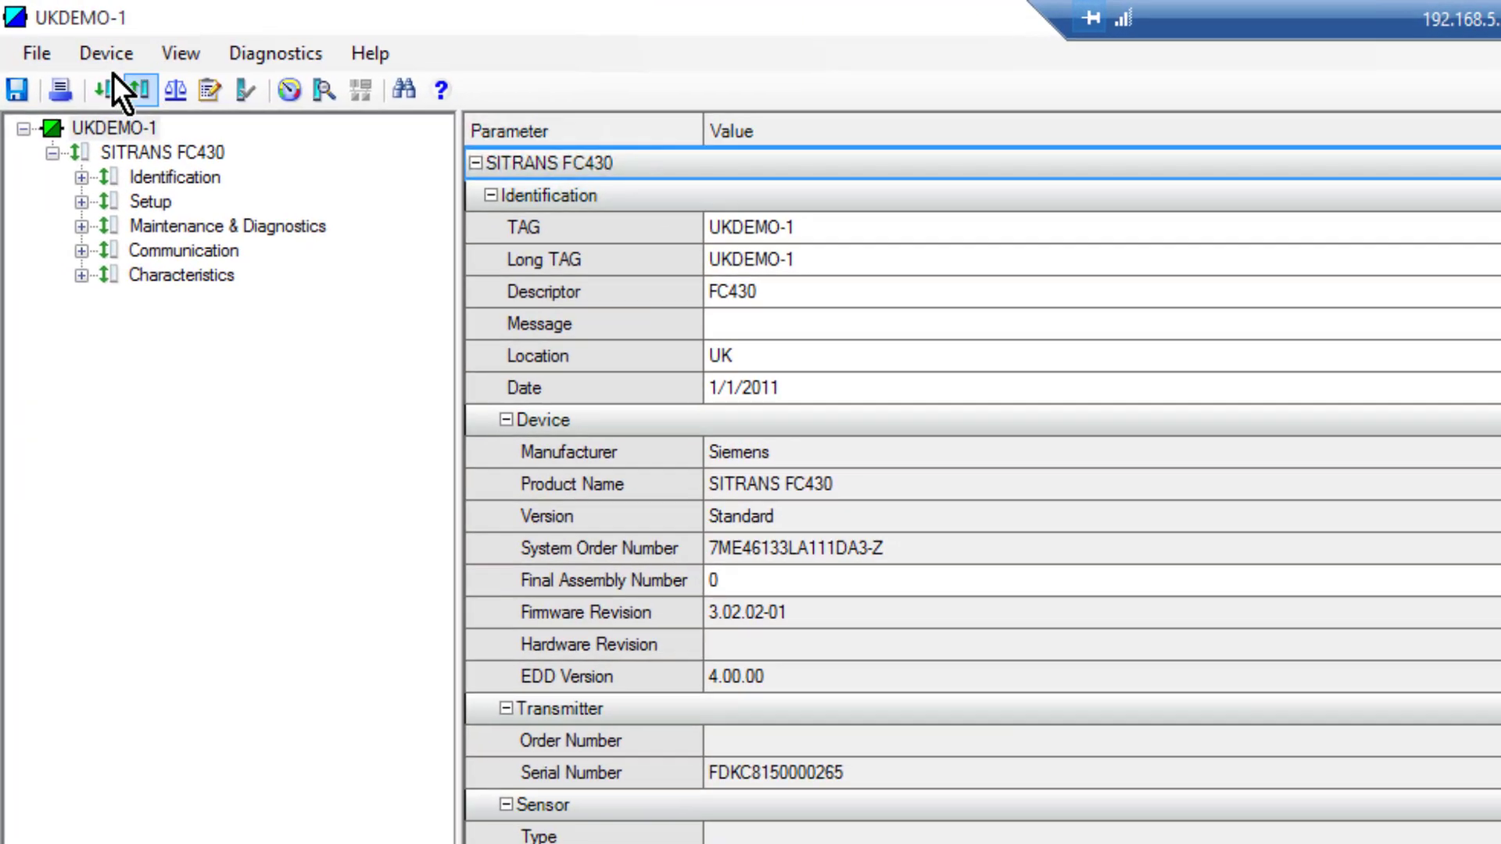
Step: Launch Quick Start, set the device date to today (2/24/2020), and advance to Mapping of Variables
click(54, 27)
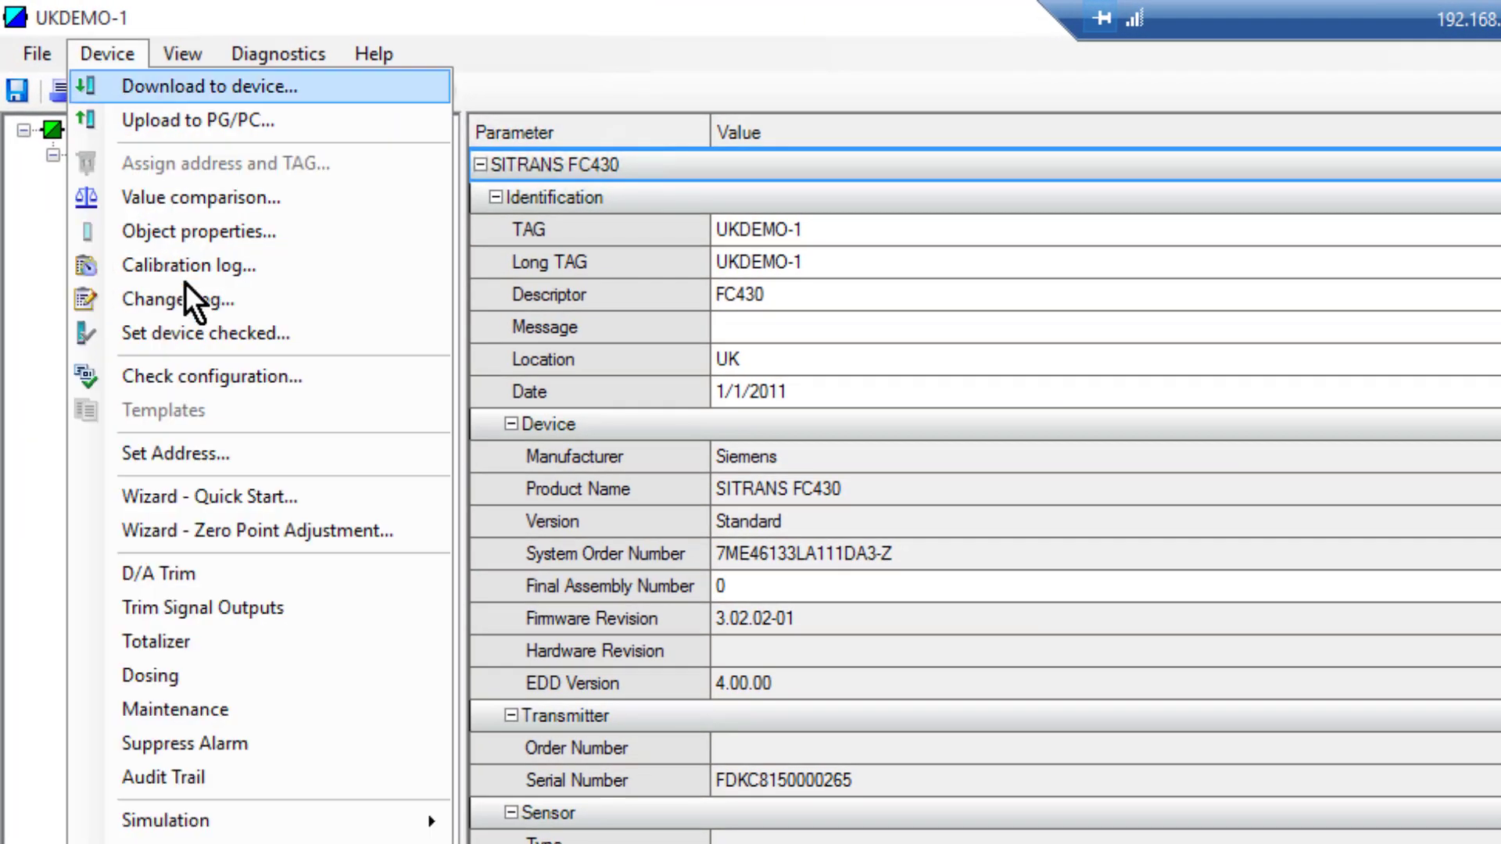
click(252, 499)
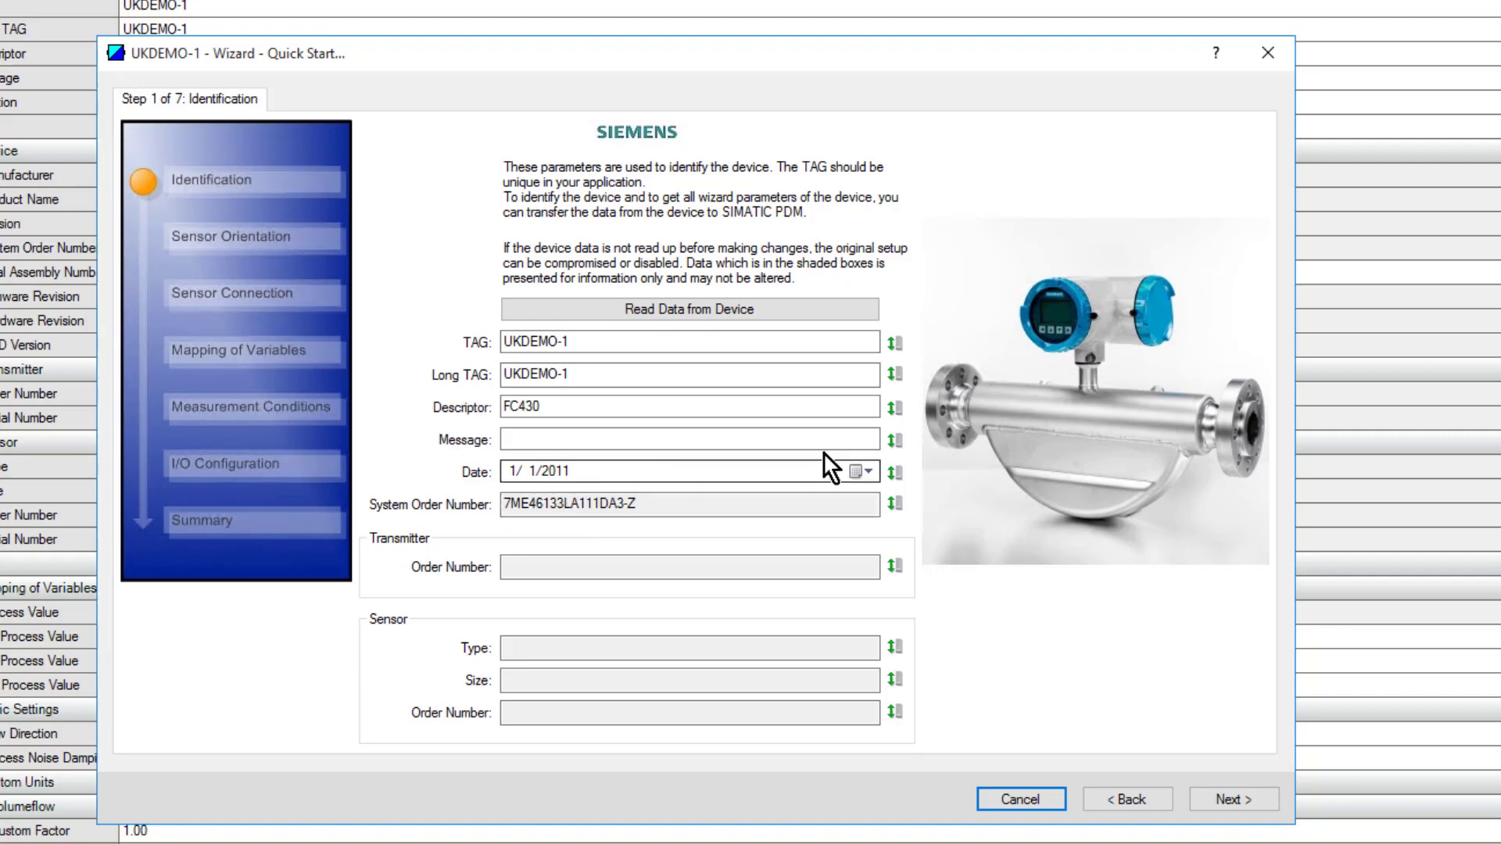
click(869, 471)
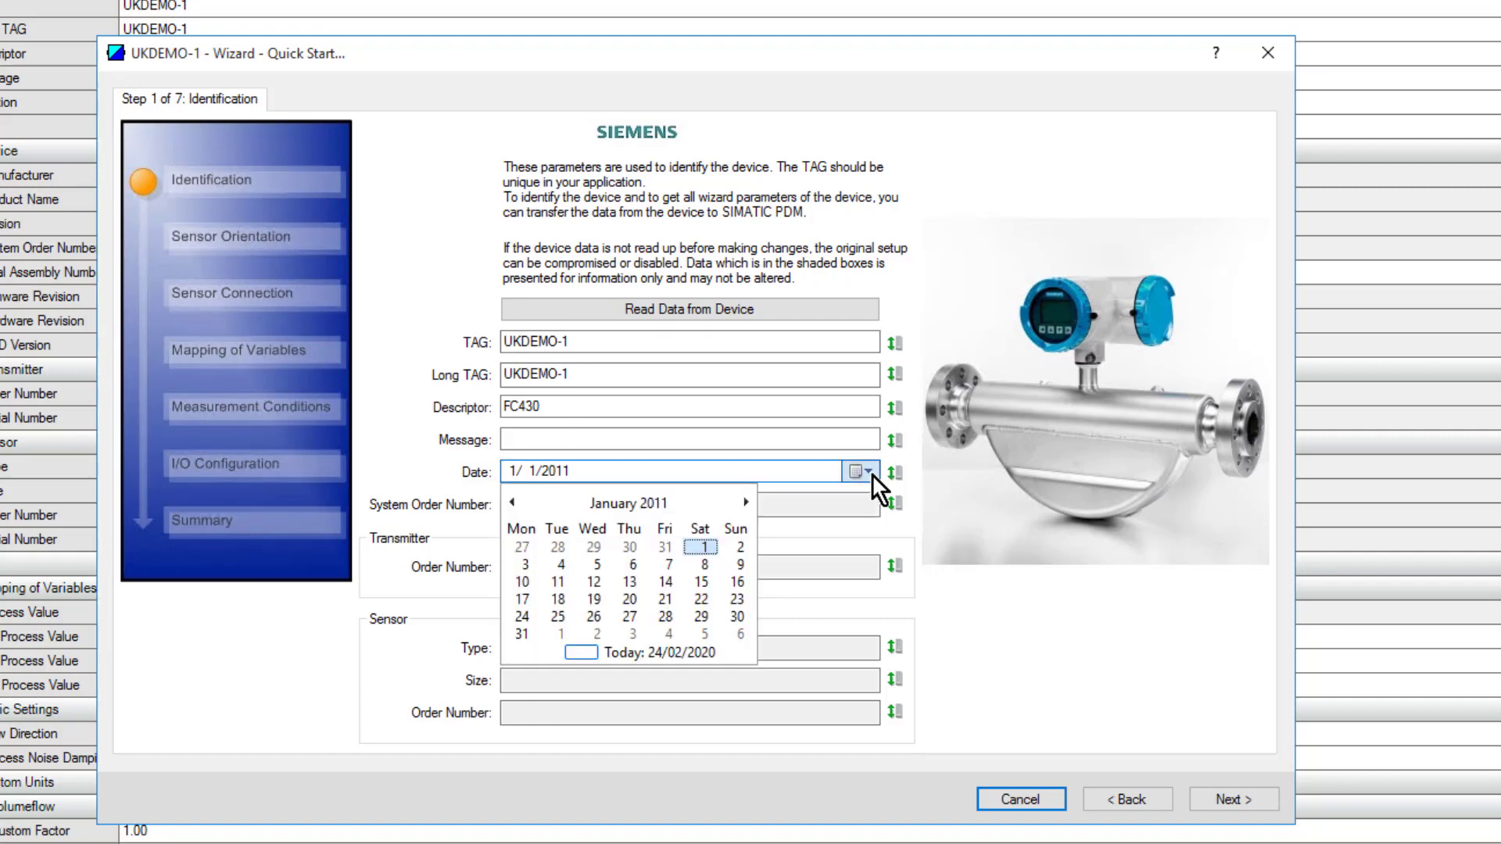
click(618, 654)
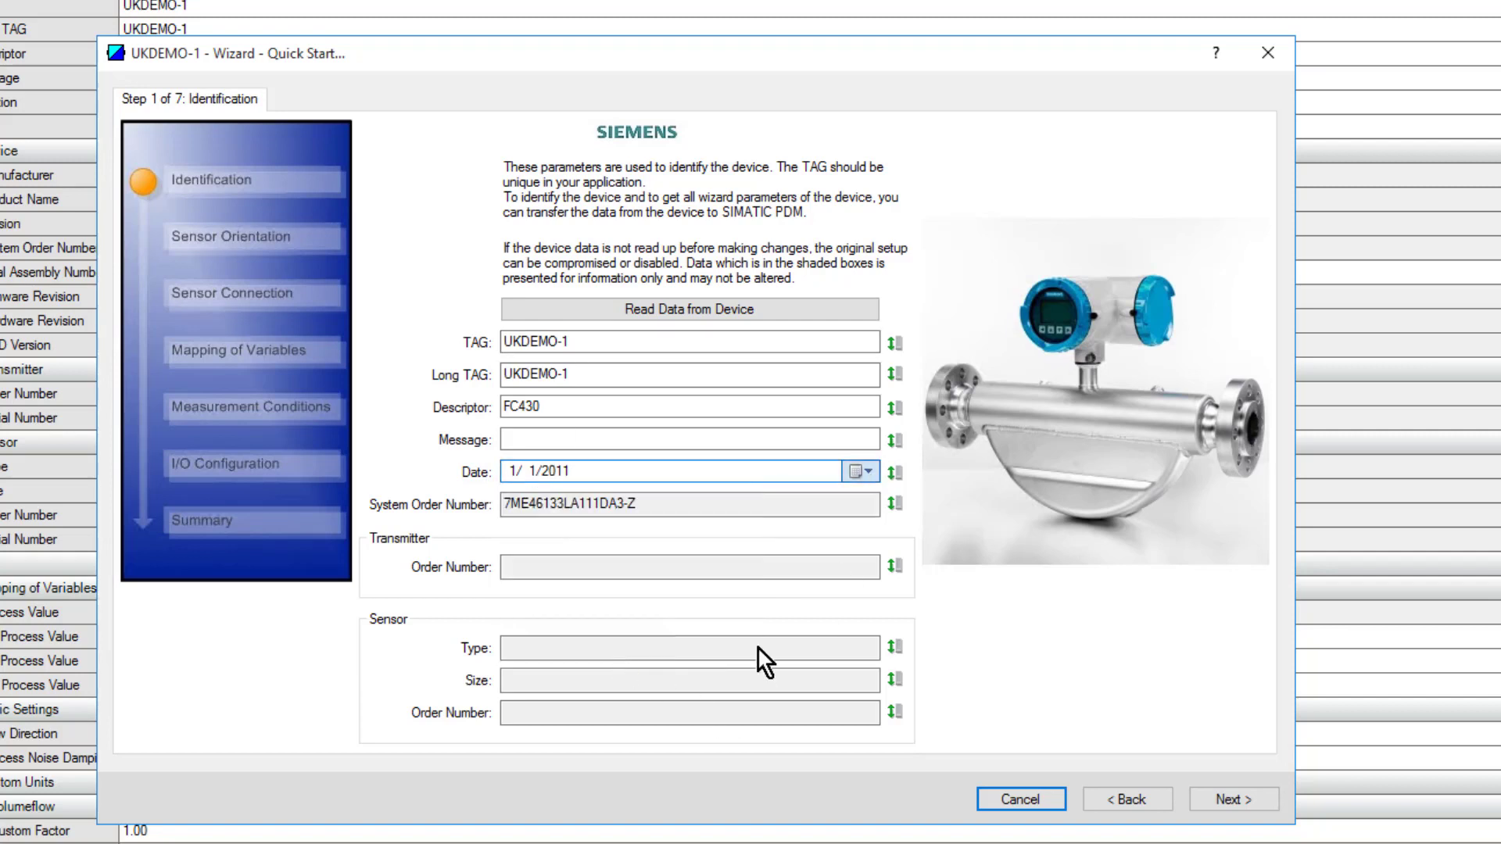
click(1245, 792)
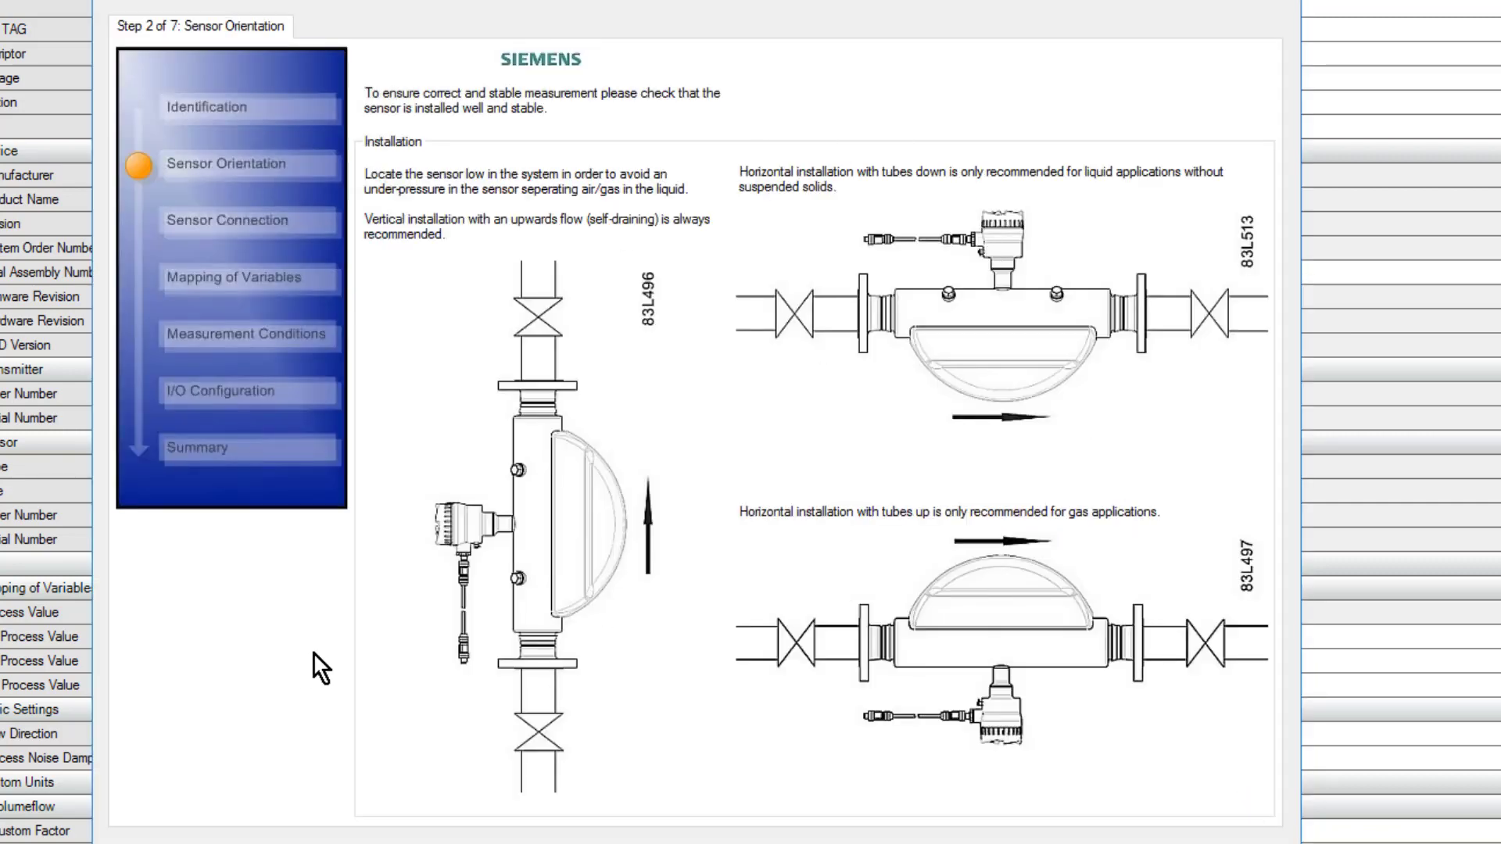
key(Return)
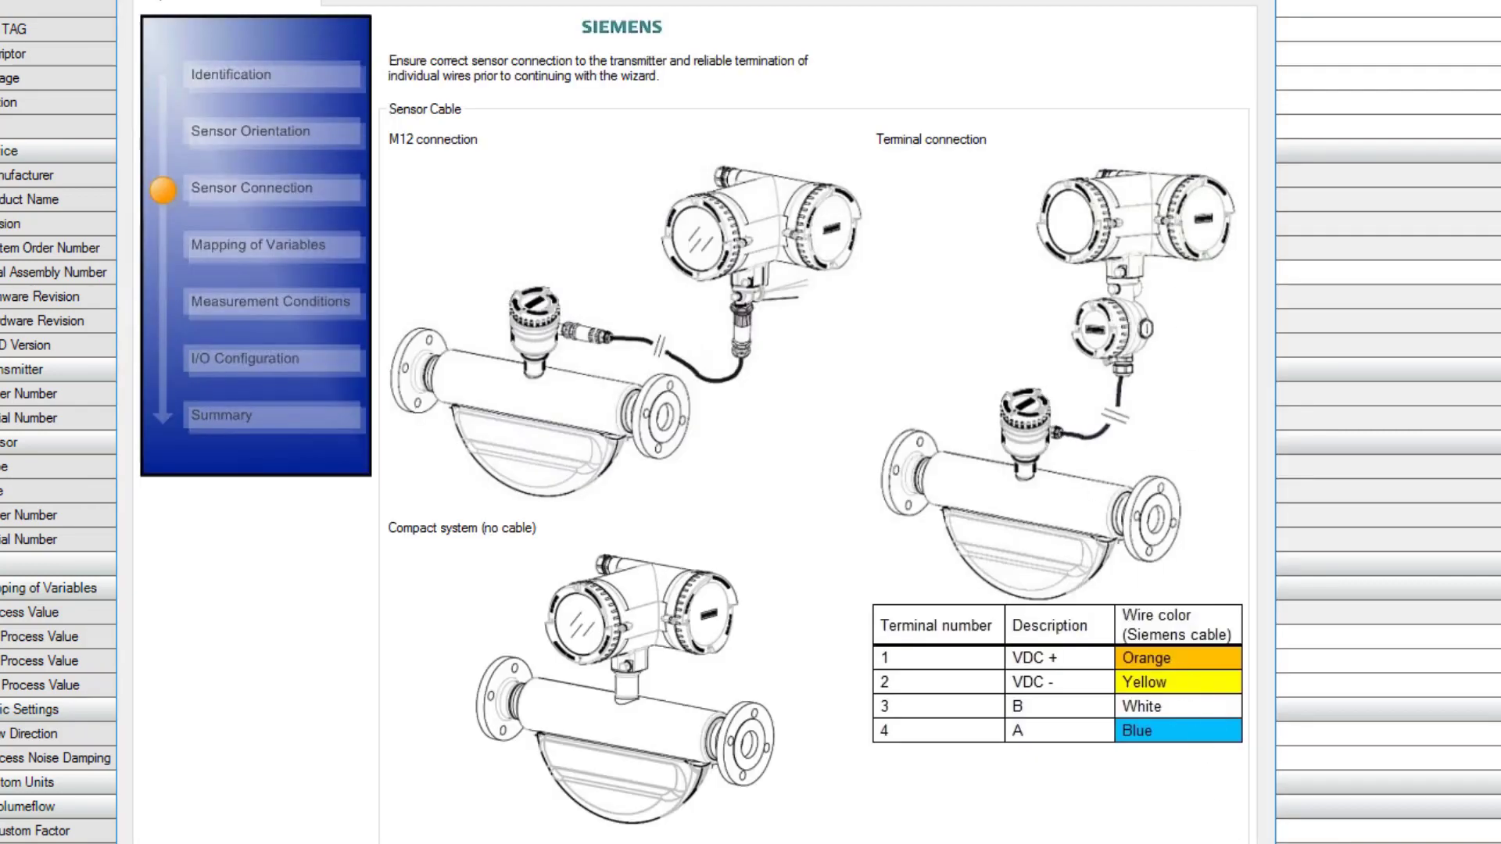
key(Return)
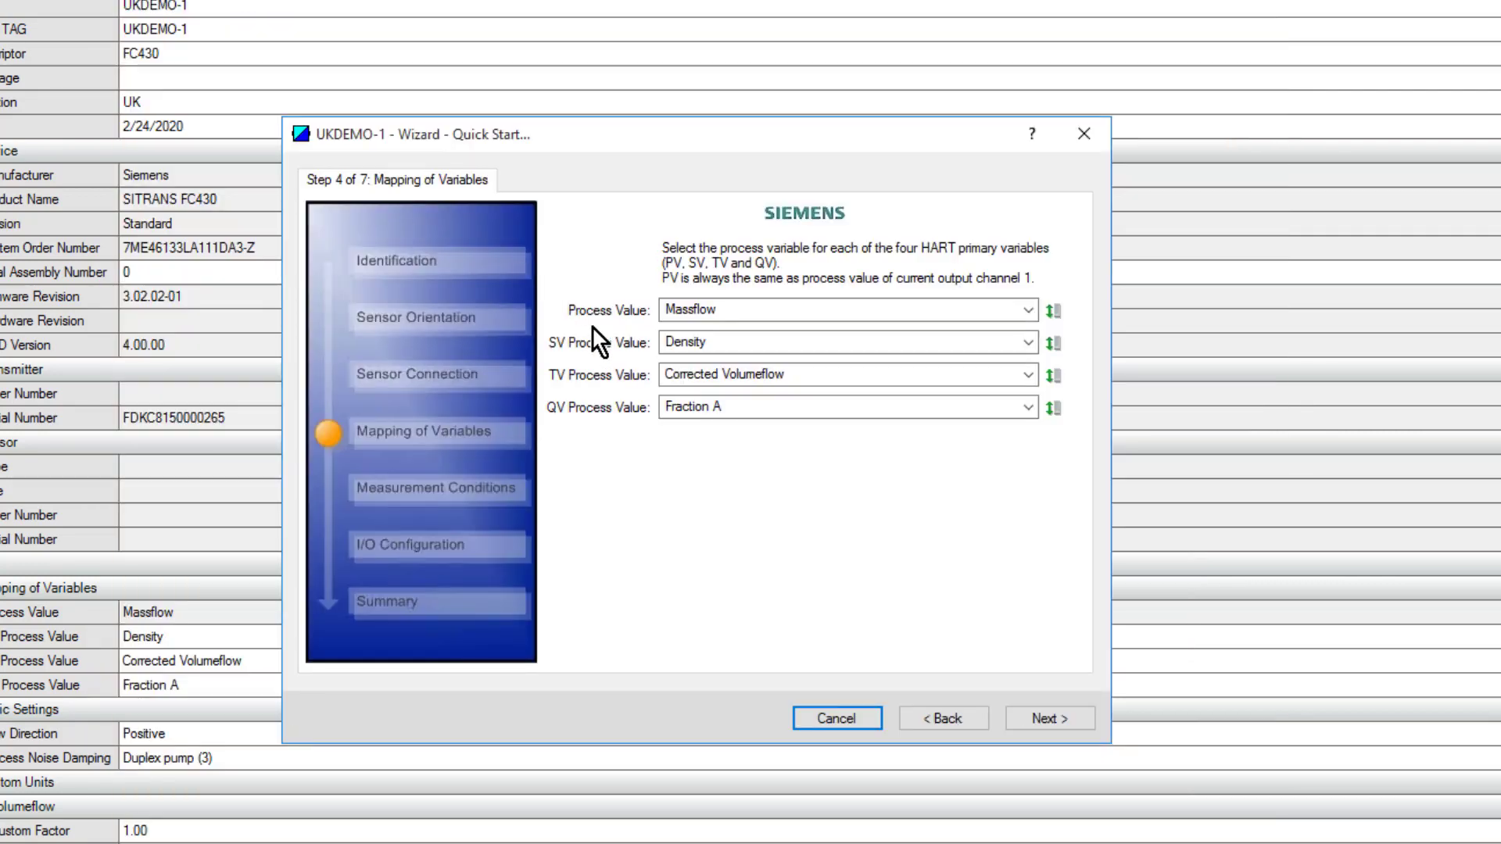
Step: Map the primary process value to Volumeflow, acknowledging the Set Loop to Manual warning
click(1033, 311)
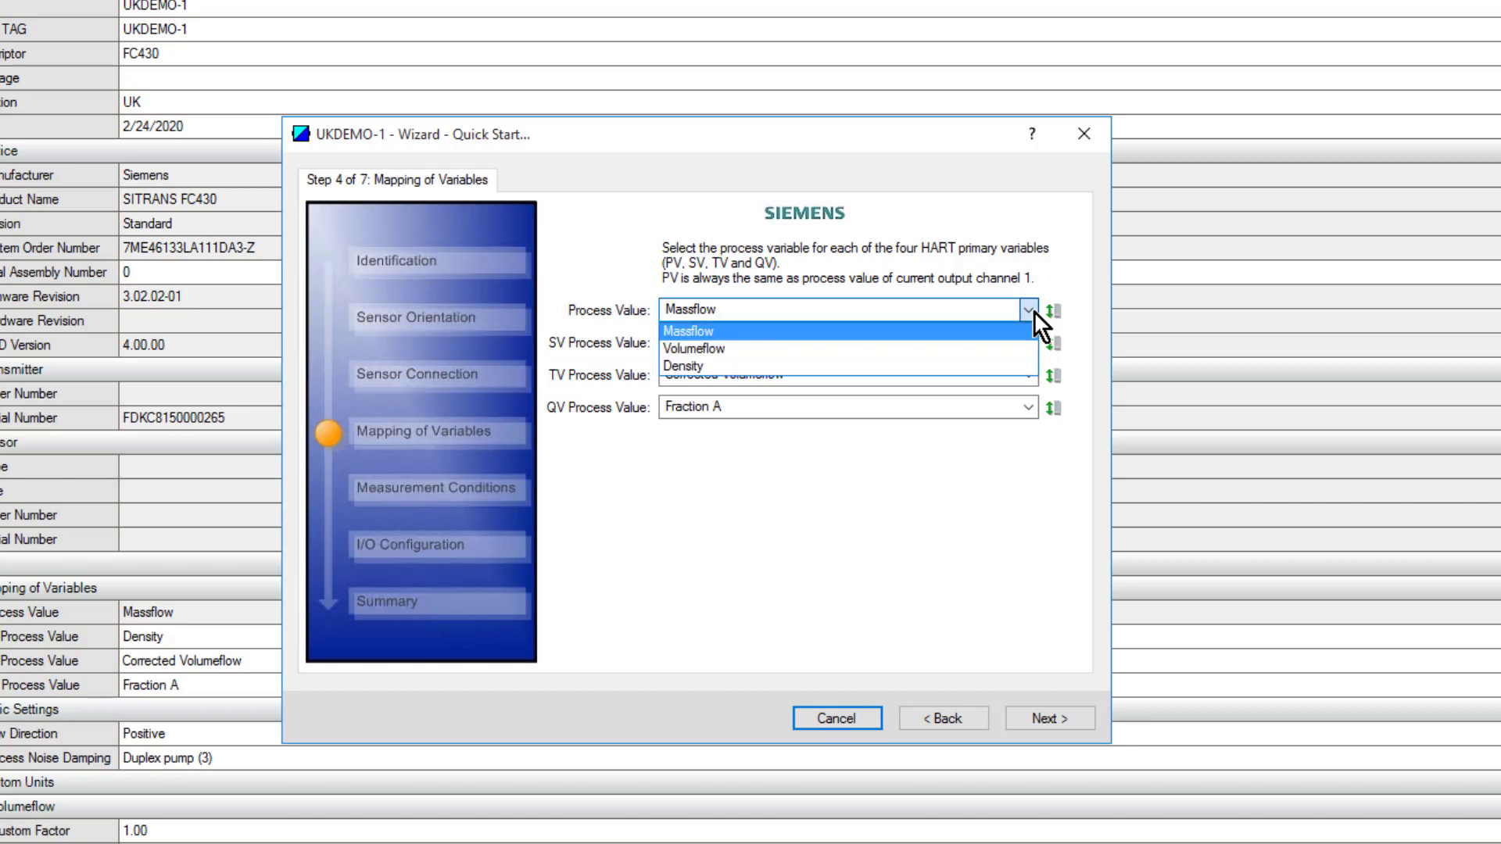
click(788, 345)
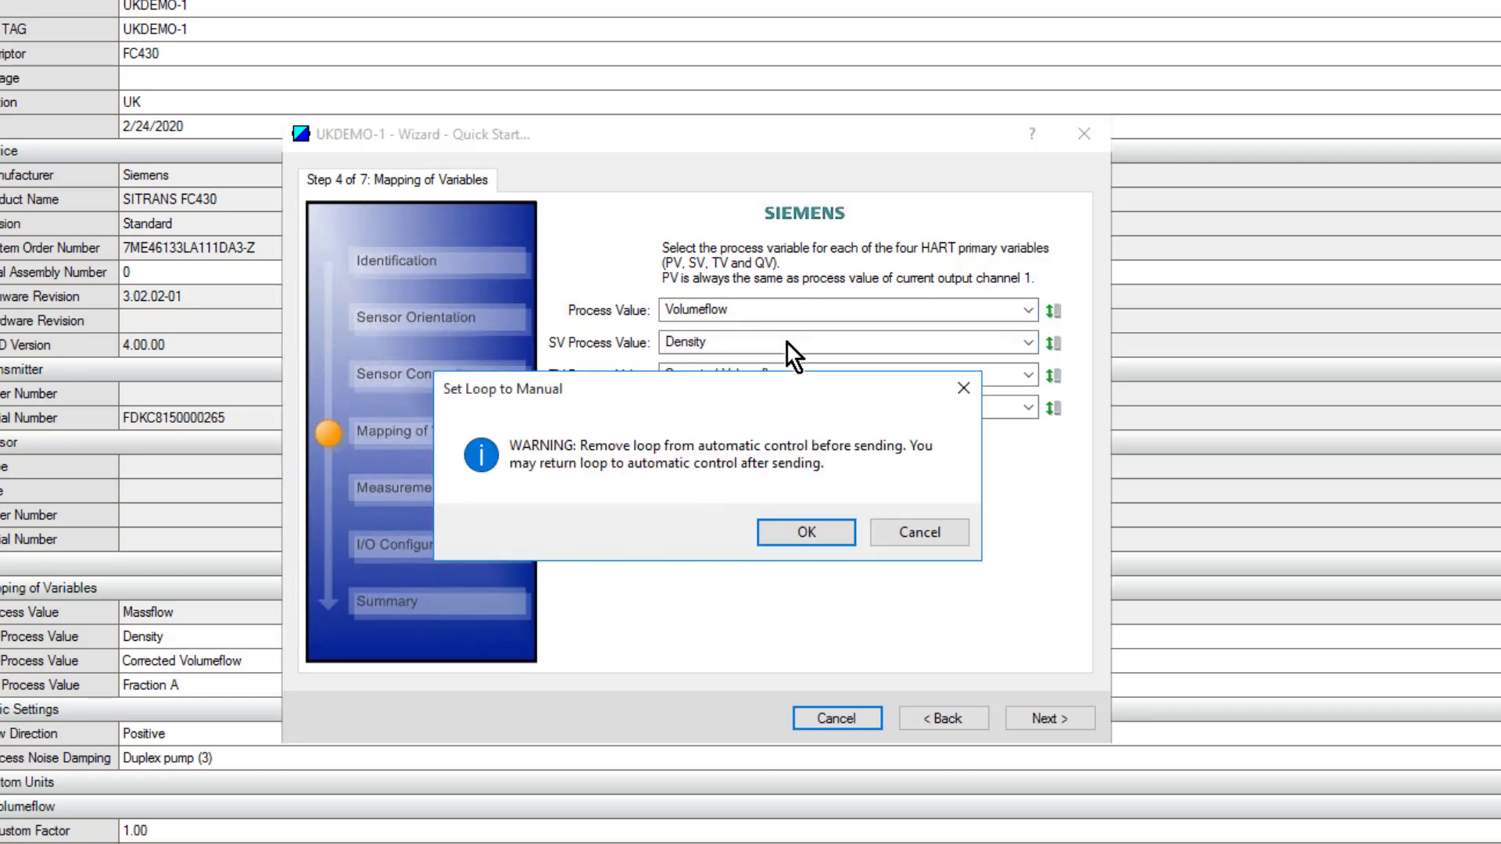
click(827, 535)
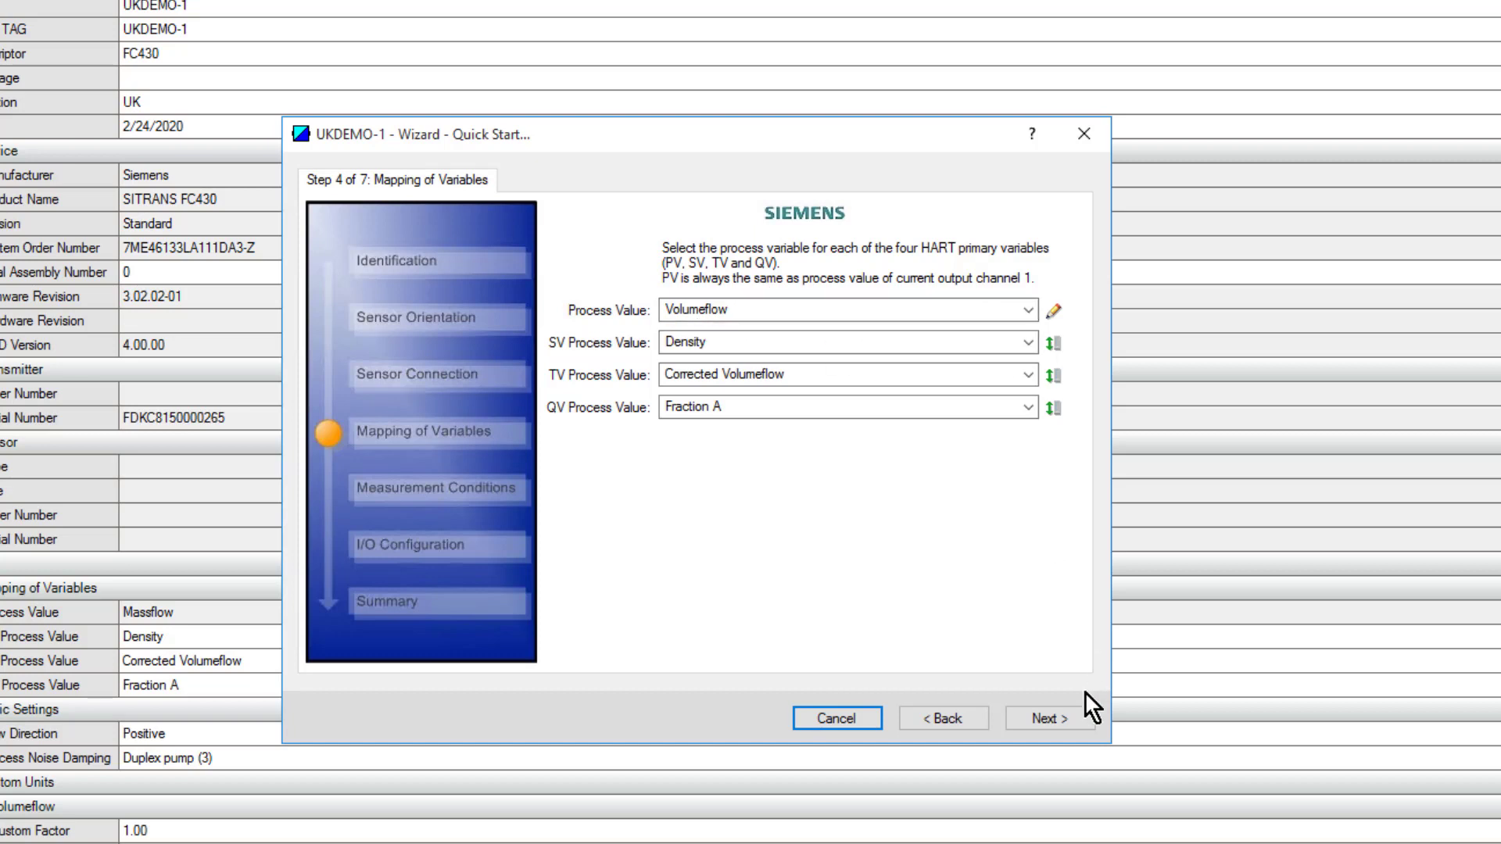
Step: Confirm the 10.0 m³/h low flow cut-off and 637.2 m³/h upper limit alarm
click(1064, 716)
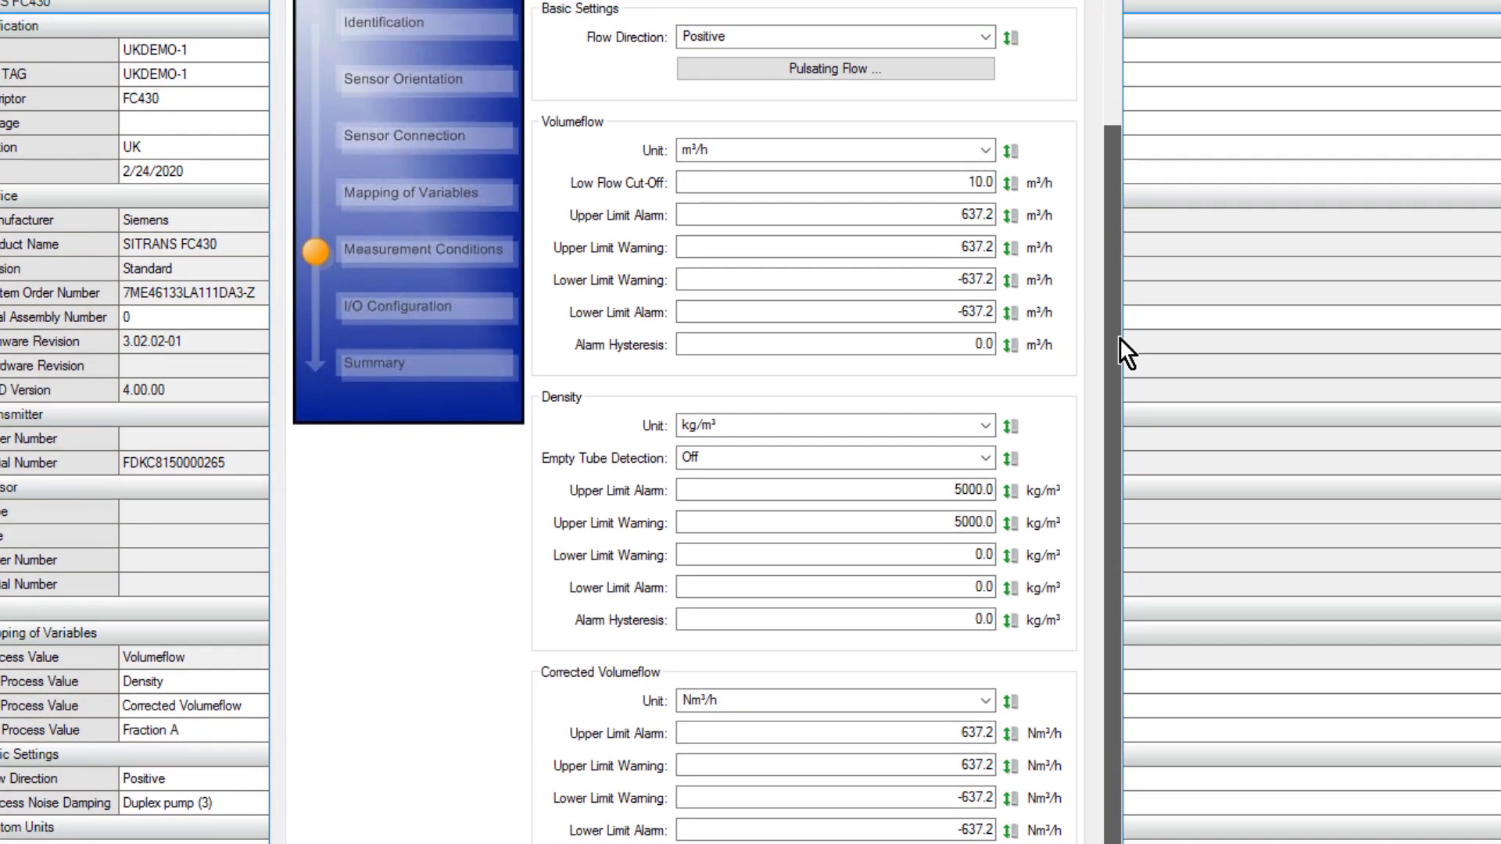
scroll(1118, 302, down, 3)
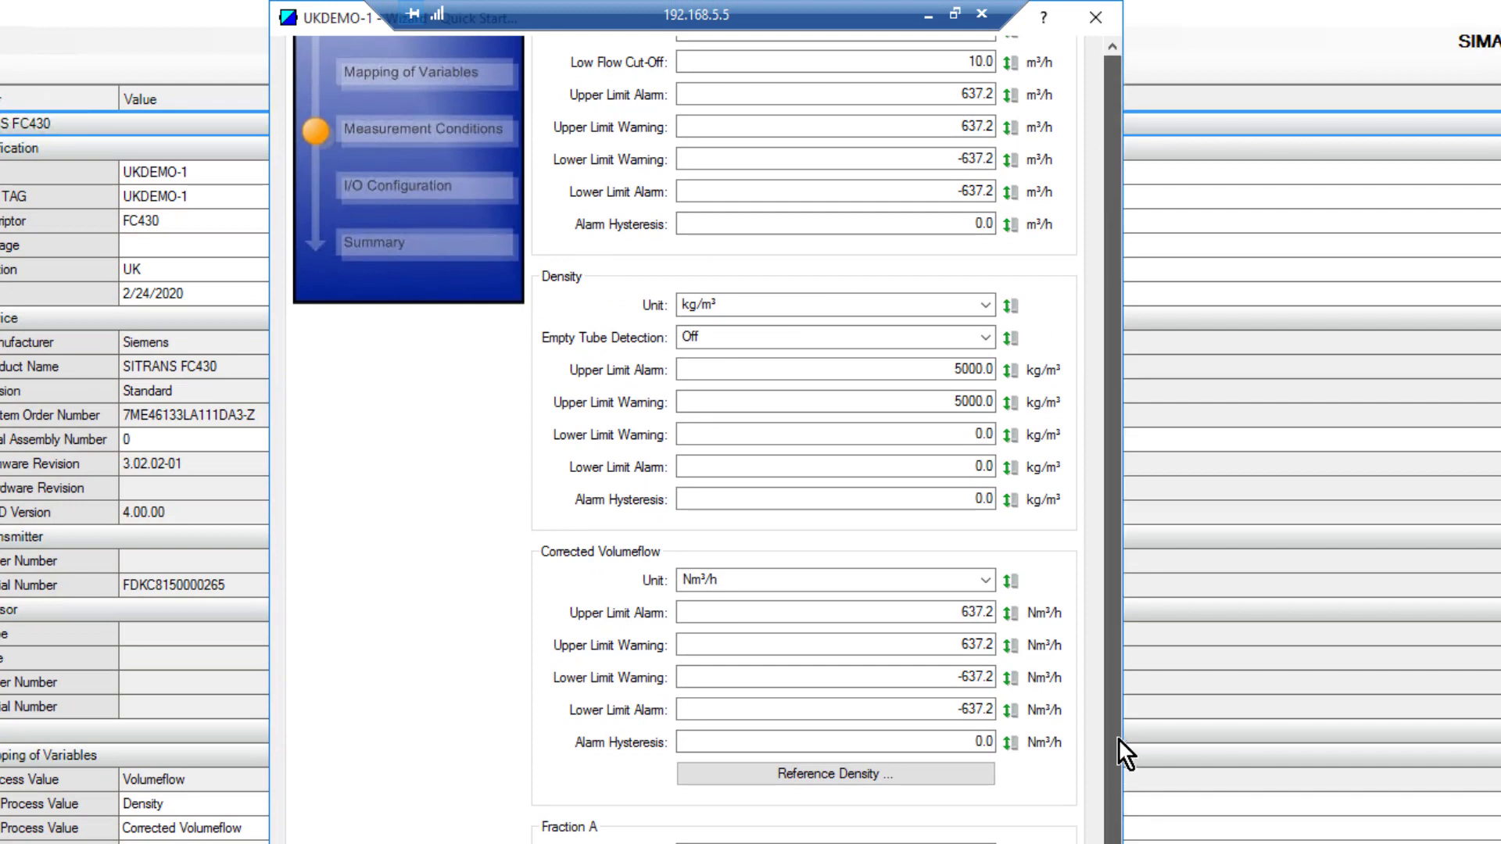
scroll(1114, 703, up, 3)
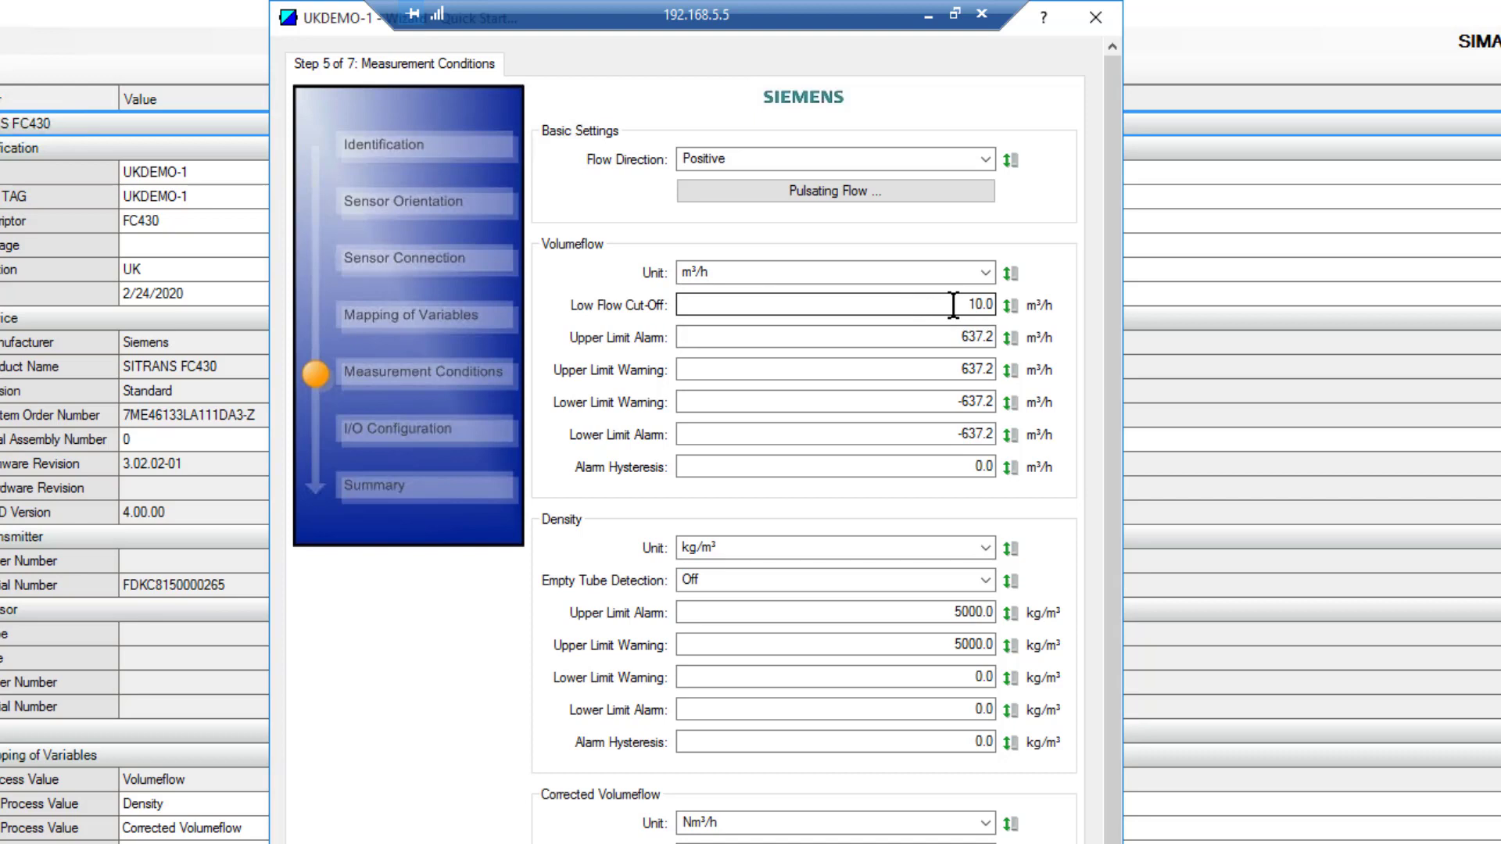
drag(961, 304, 1041, 300)
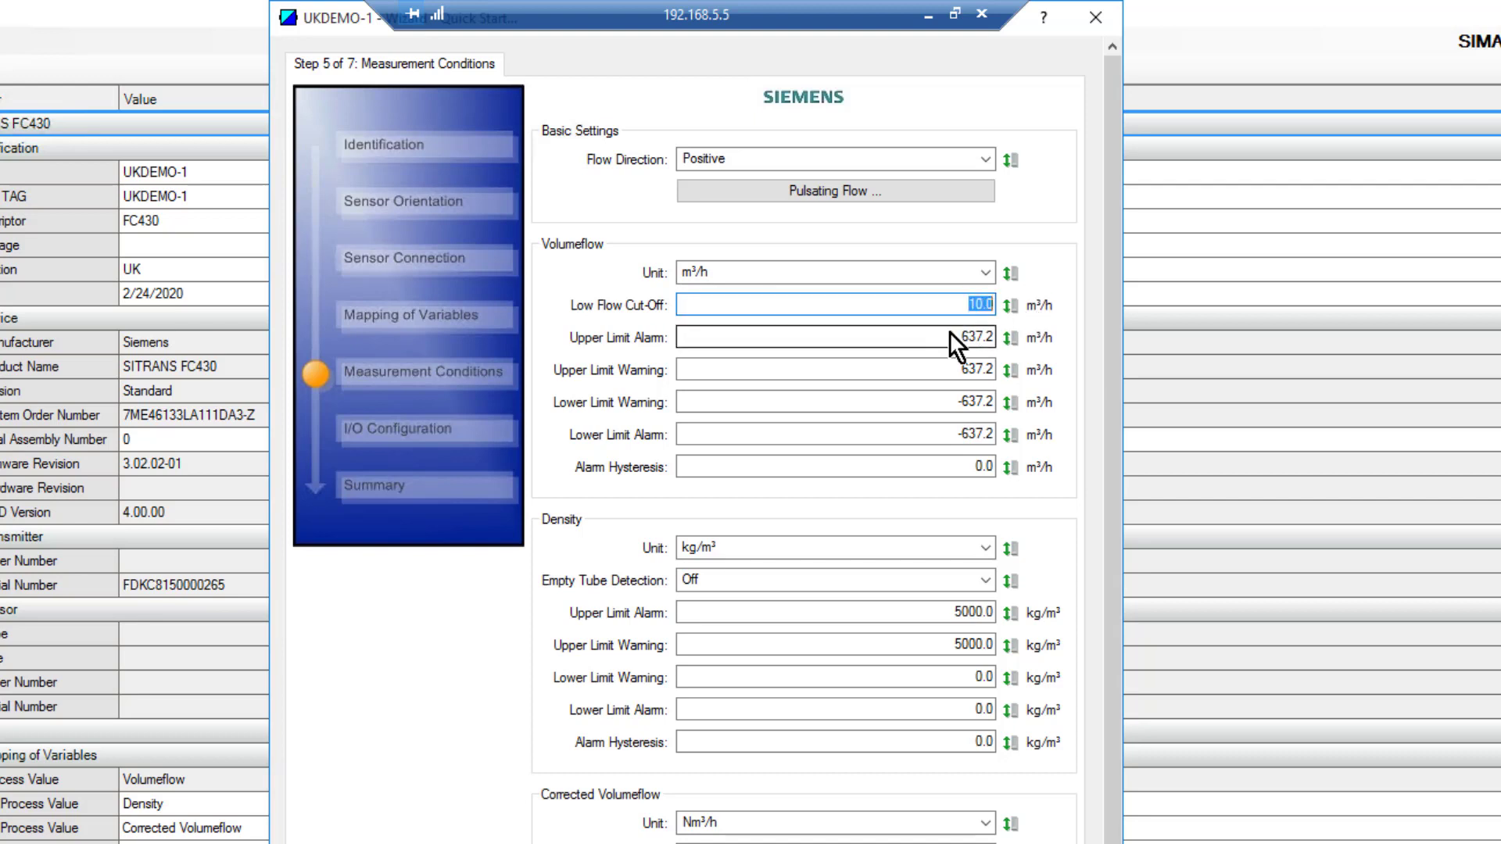
drag(949, 336, 975, 338)
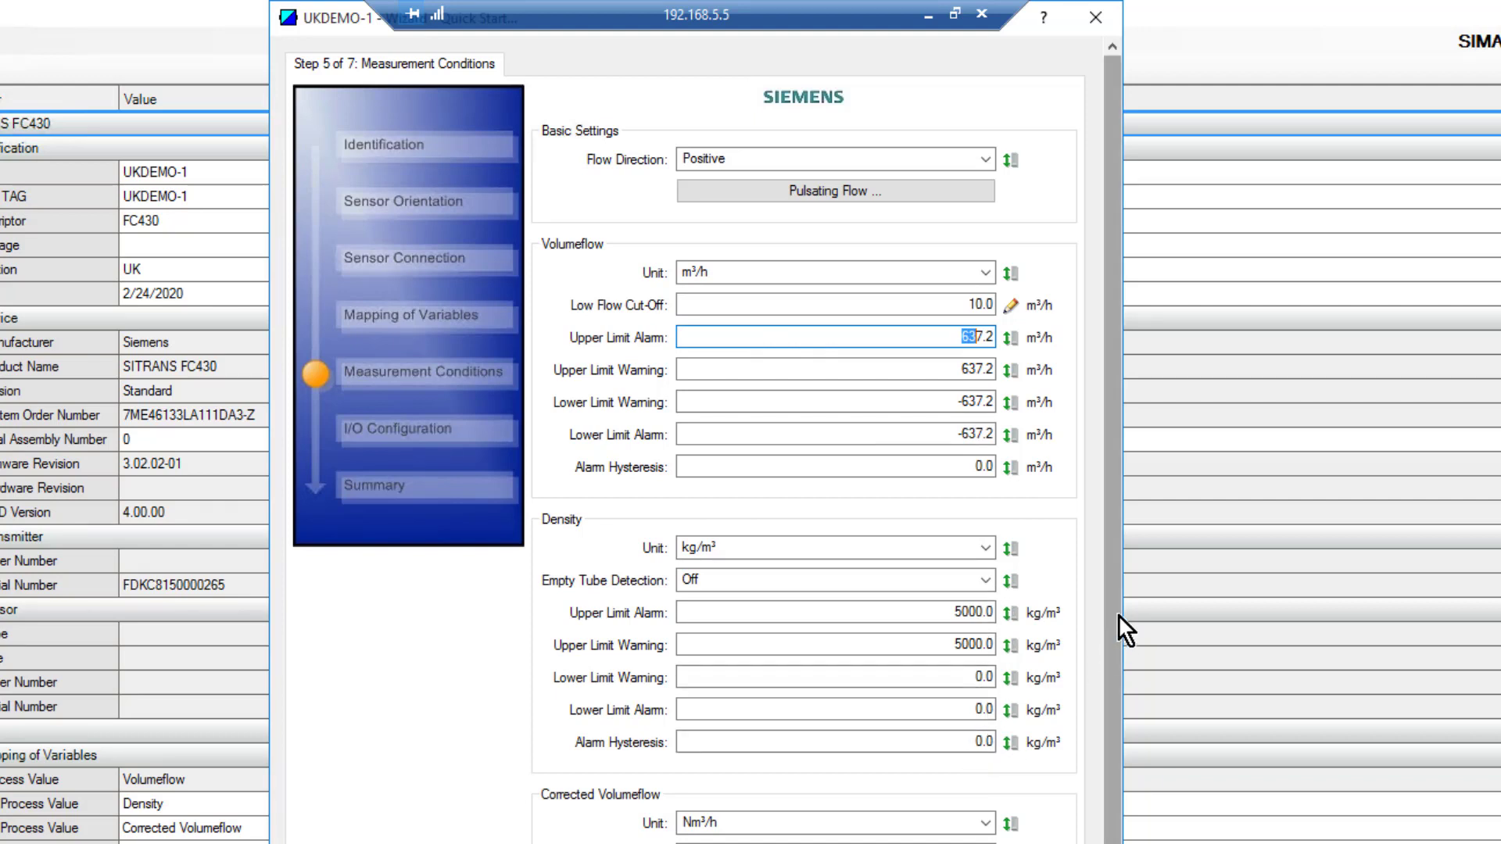
Step: Keep flow direction Positive and pulsating-flow noise damping at Duplex pump (3)
click(991, 155)
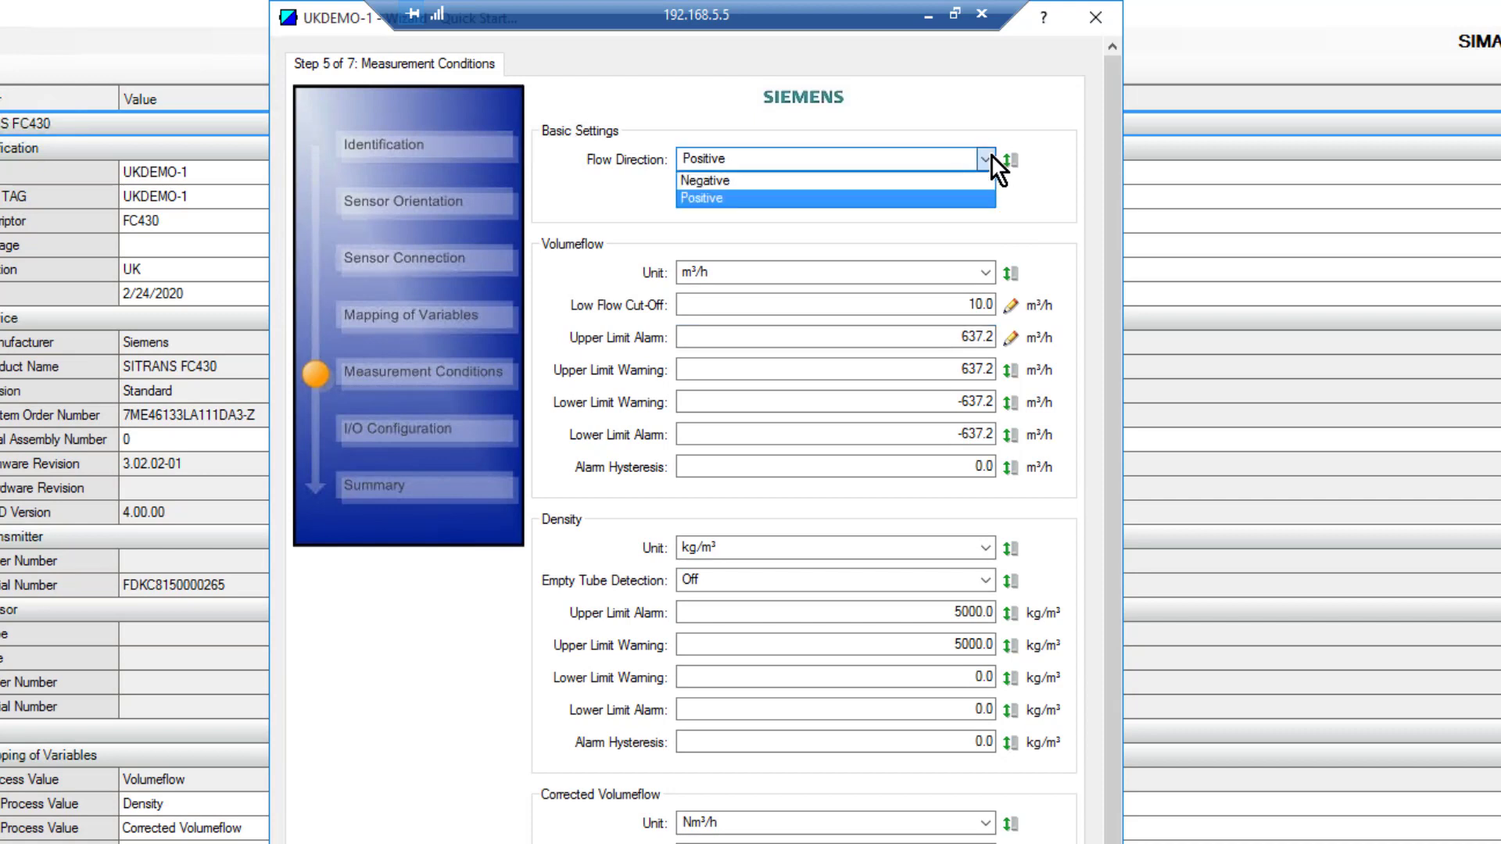
click(1050, 201)
click(924, 187)
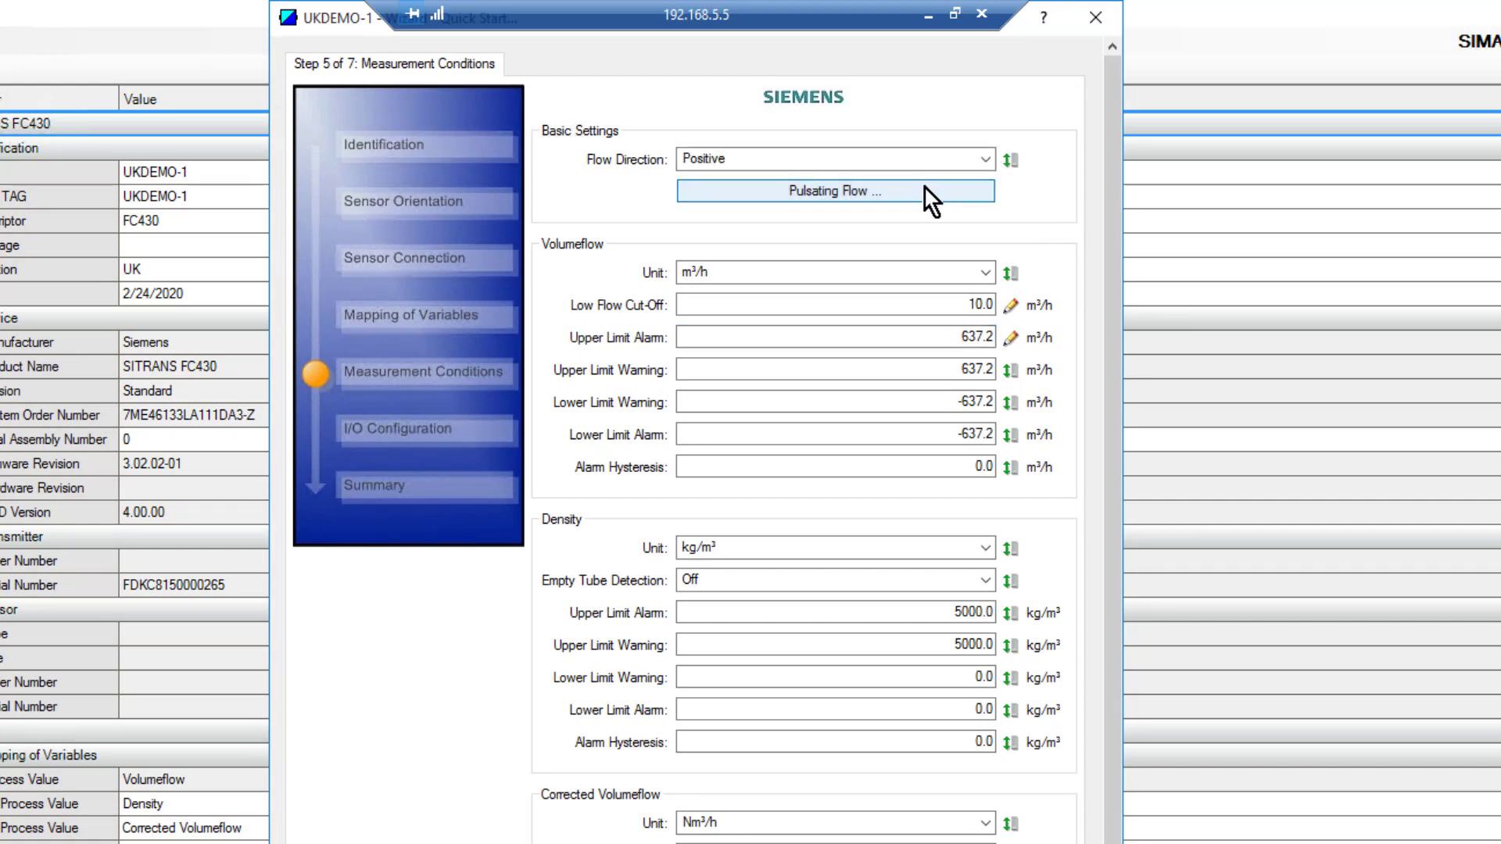
click(940, 416)
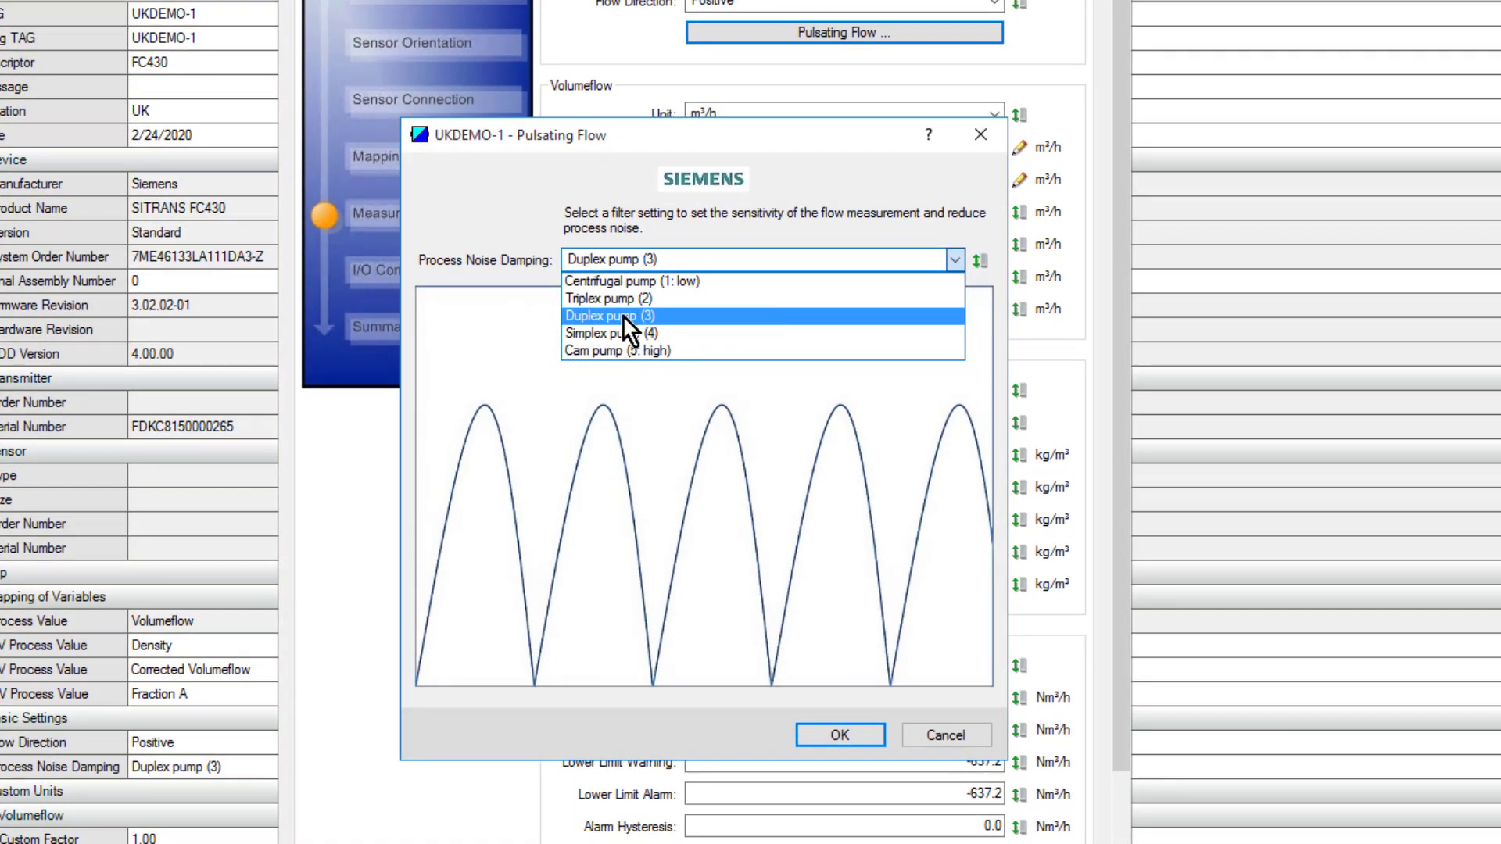
click(621, 333)
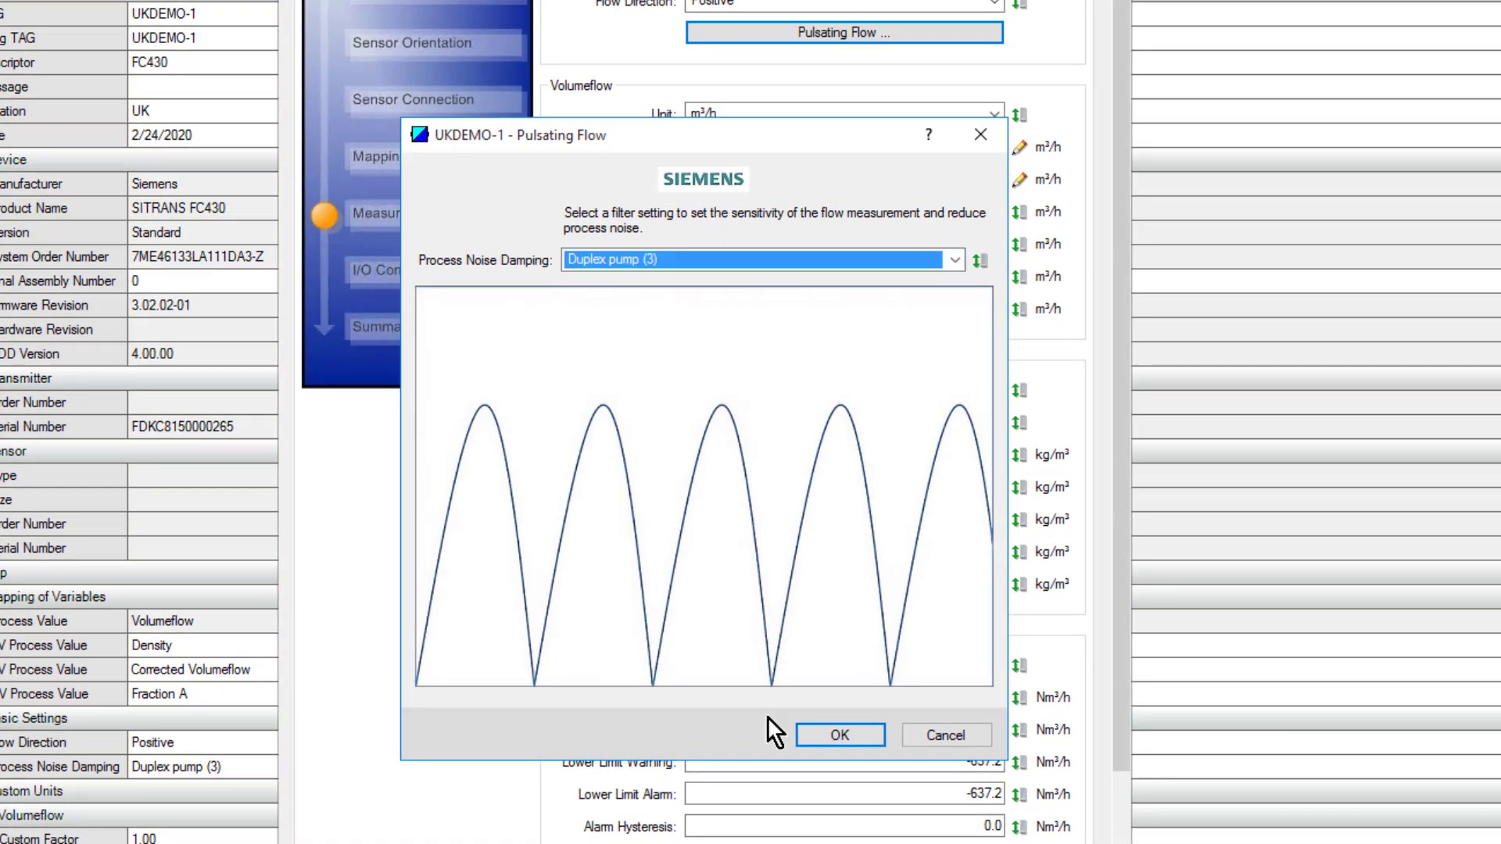
click(831, 737)
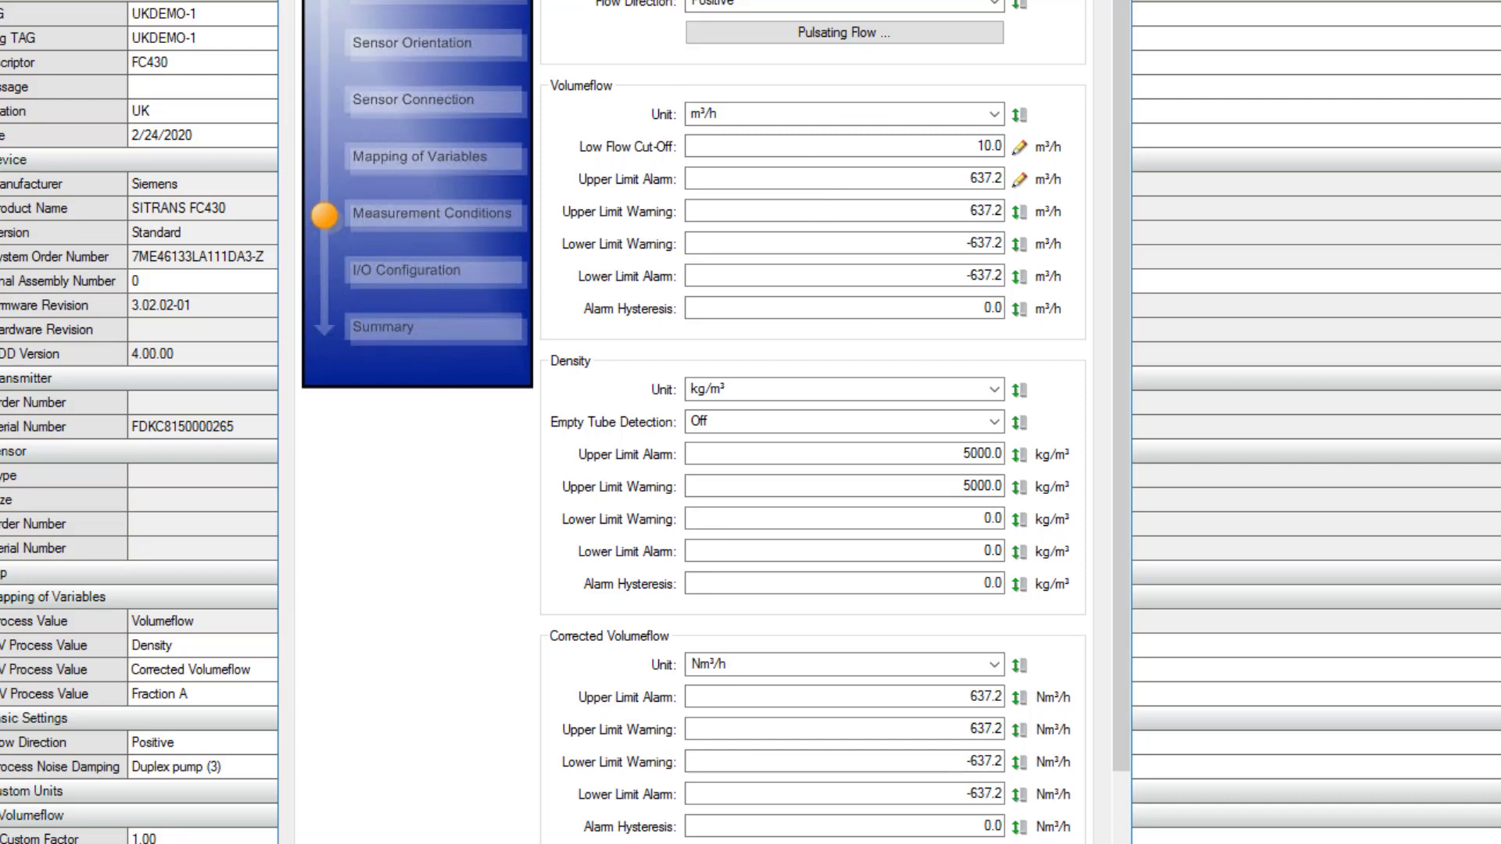
Step: On the I/O Configuration page, keep HART mode at loop current 4..20 mA and set direction to Positive
click(1039, 840)
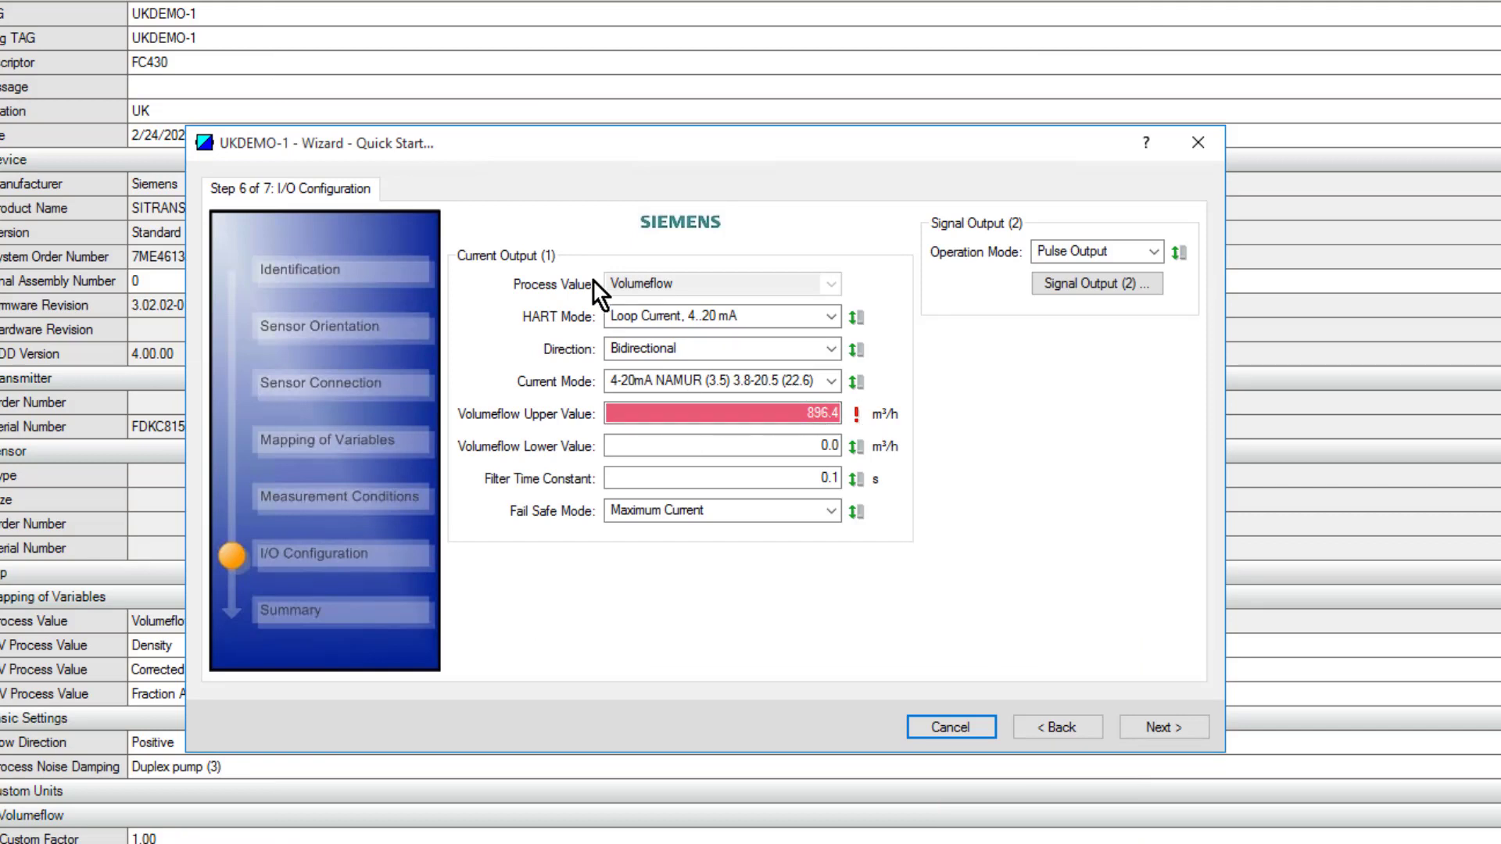
click(831, 316)
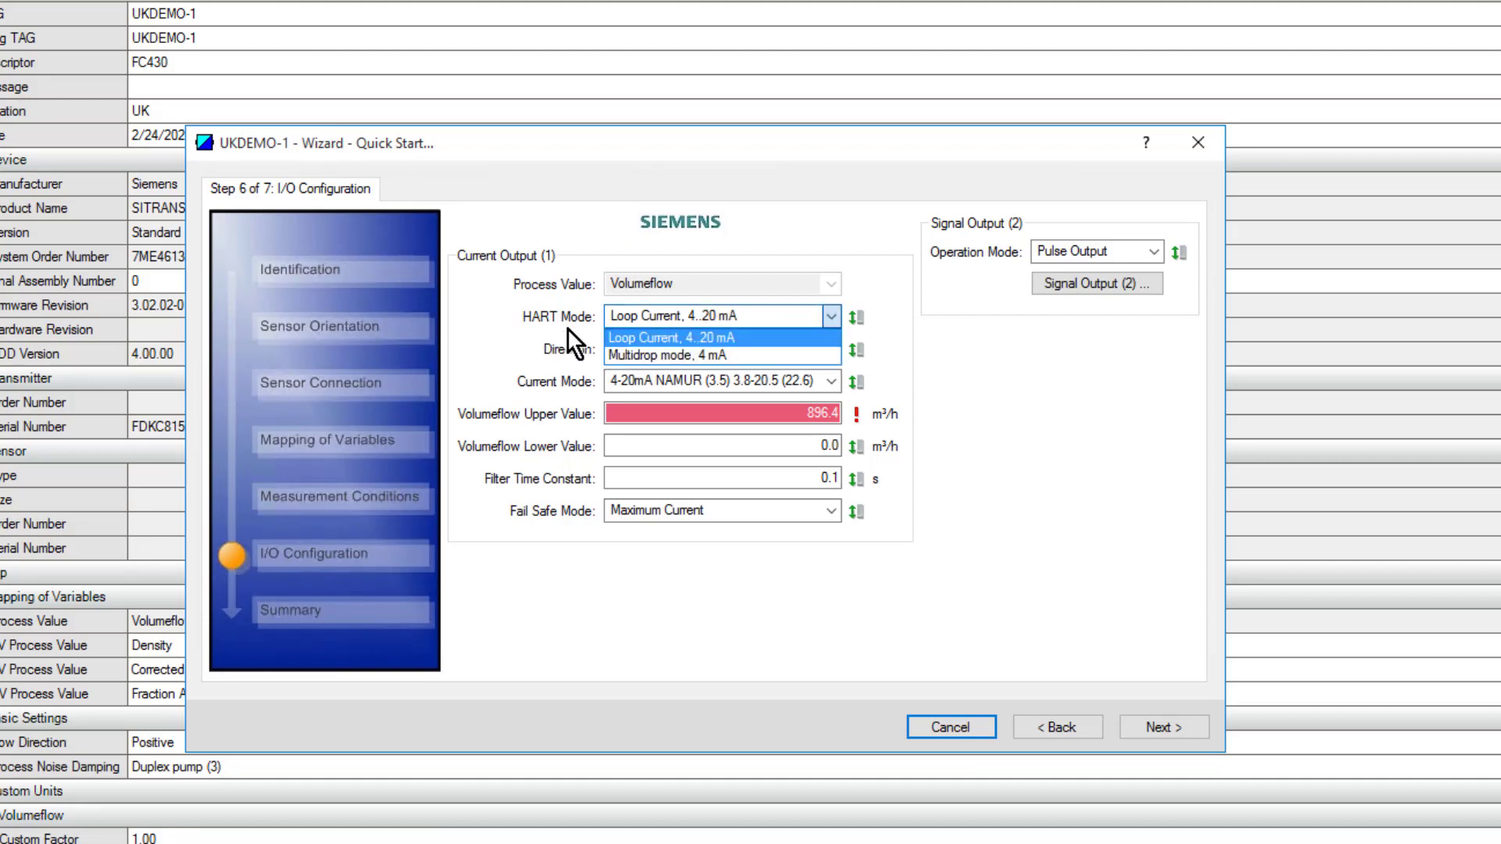
click(650, 337)
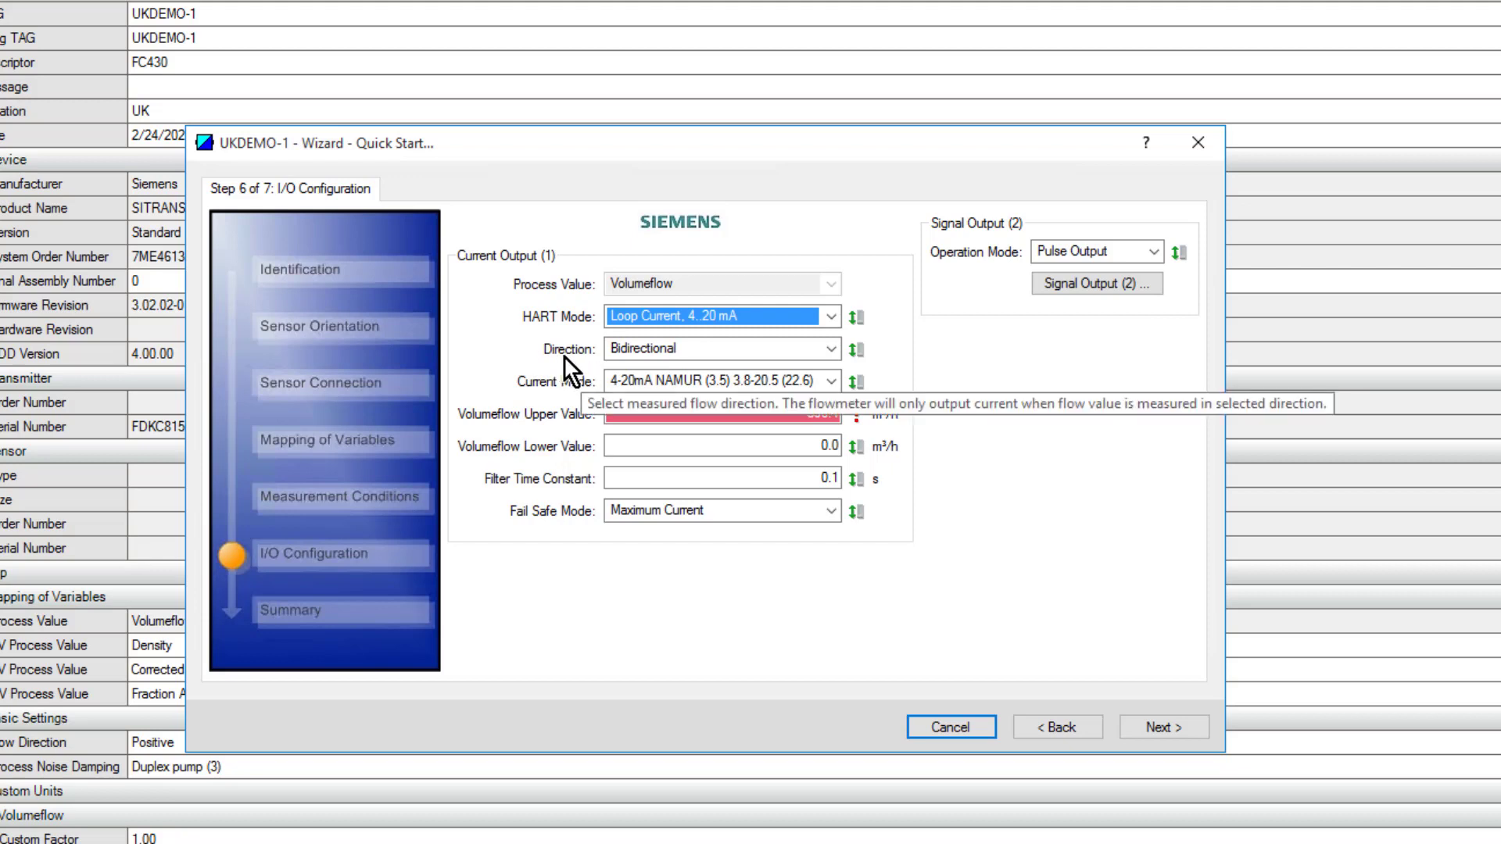
click(829, 348)
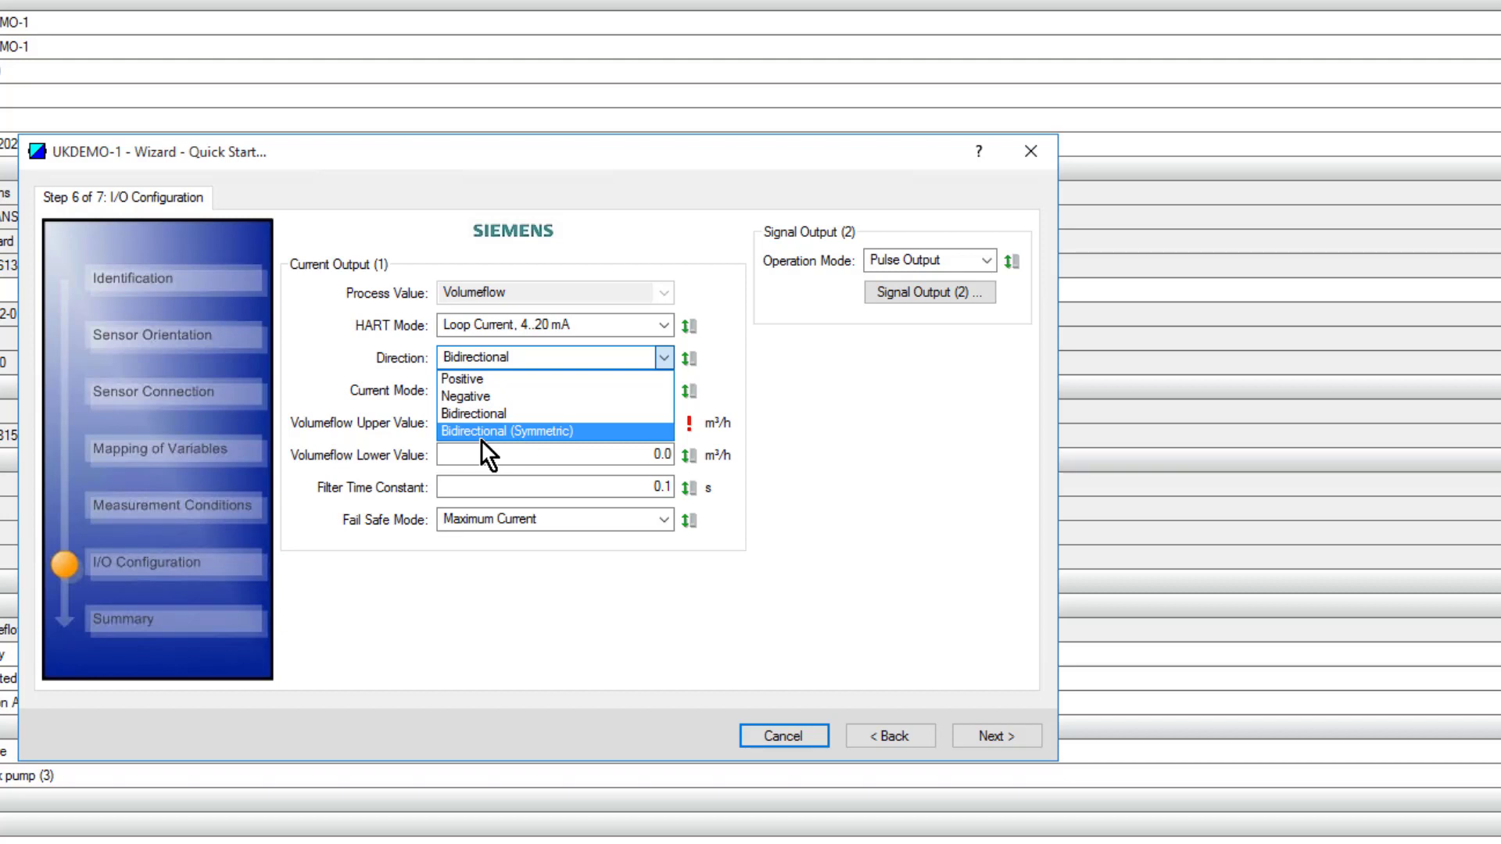
click(491, 378)
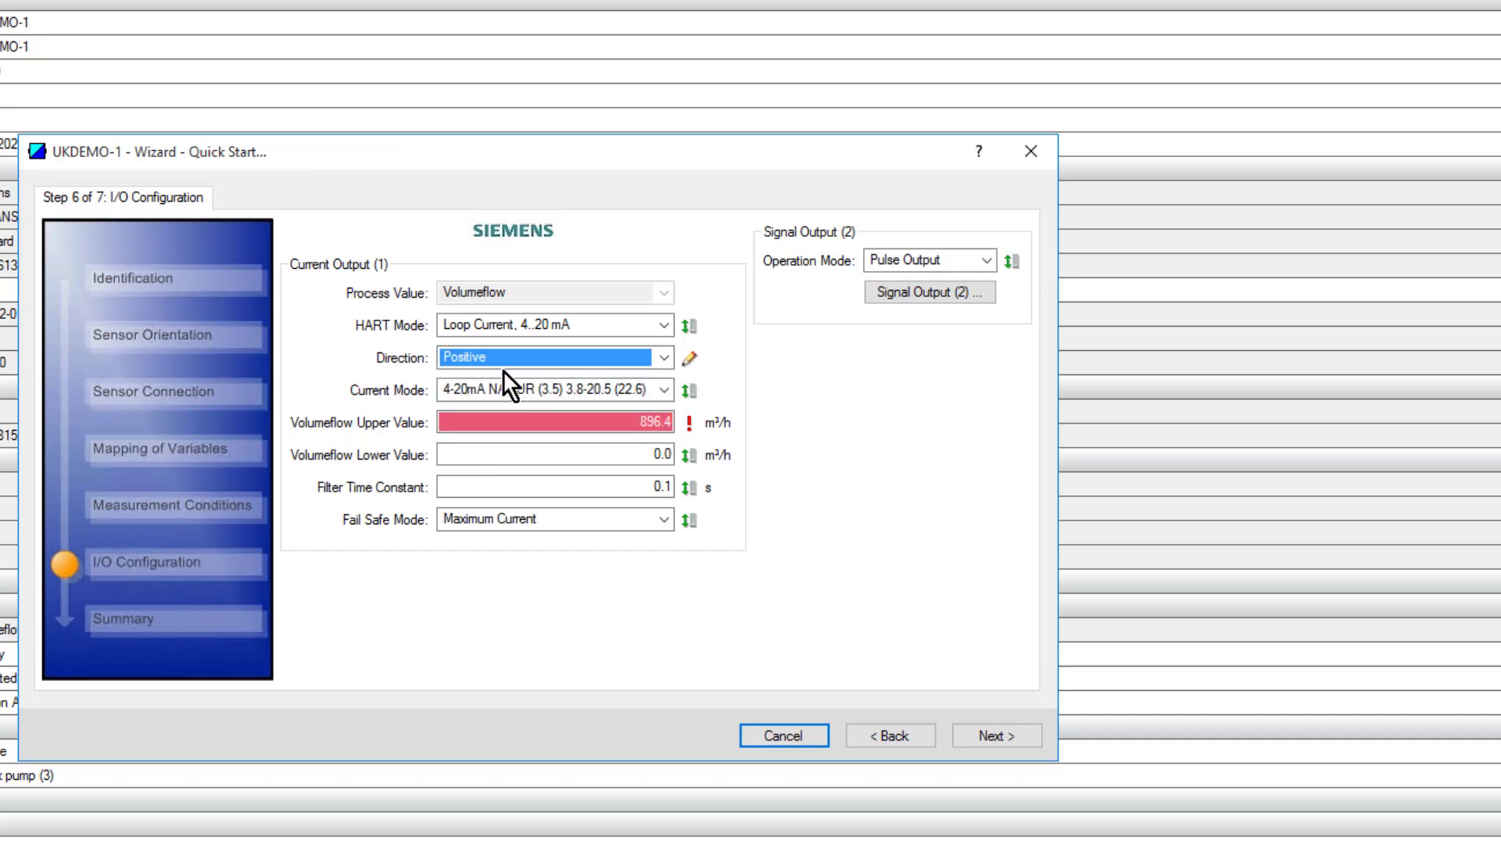
Step: Set Volumeflow Upper Value to 890.0 m³/h, keep Maximum Current fail safe mode, and go to Summary
click(623, 423)
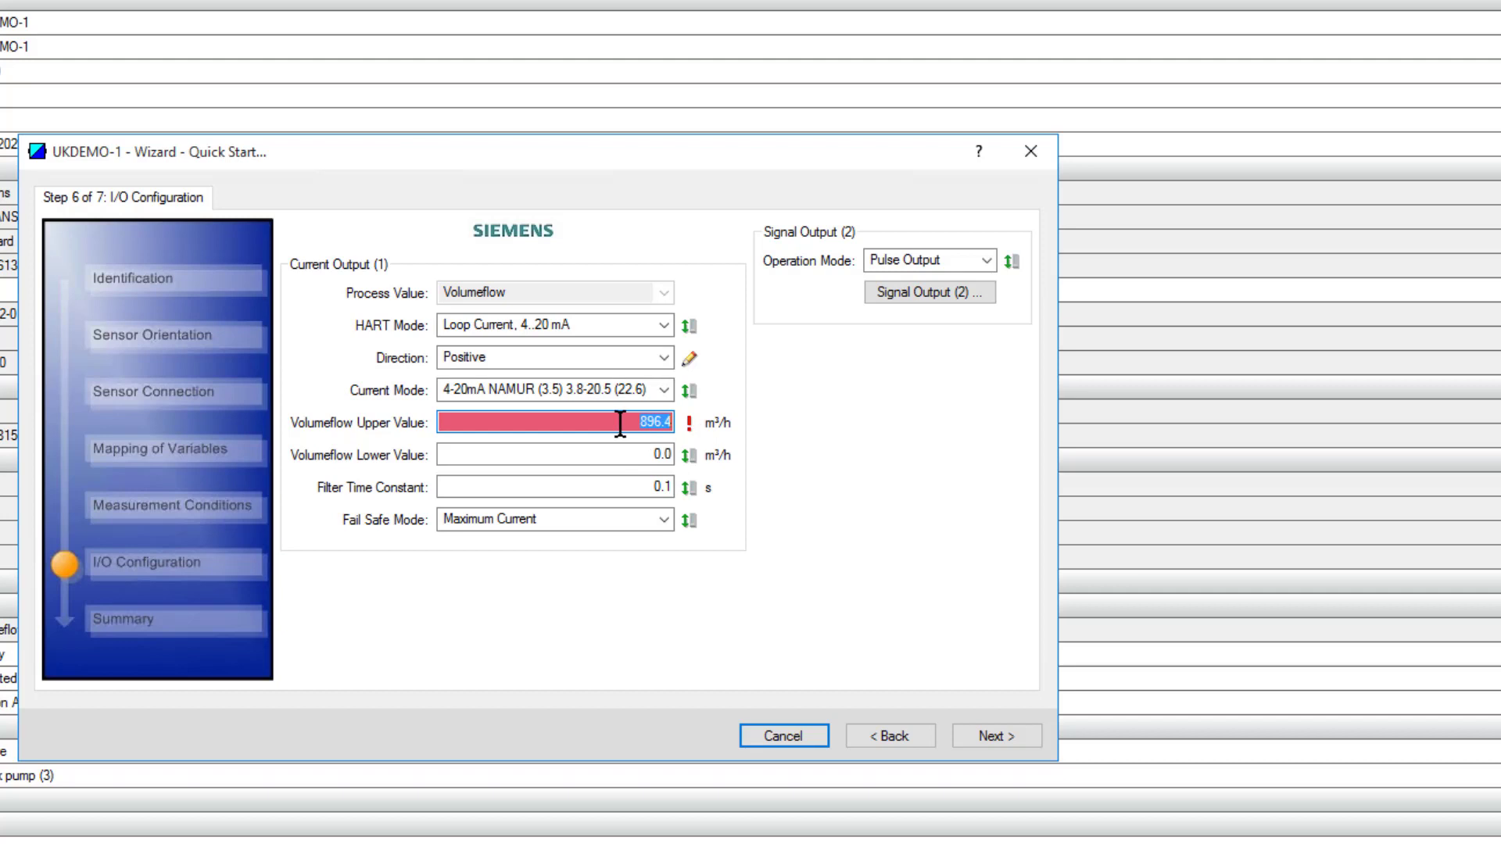
mouse_move(620, 424)
text(890)
click(645, 461)
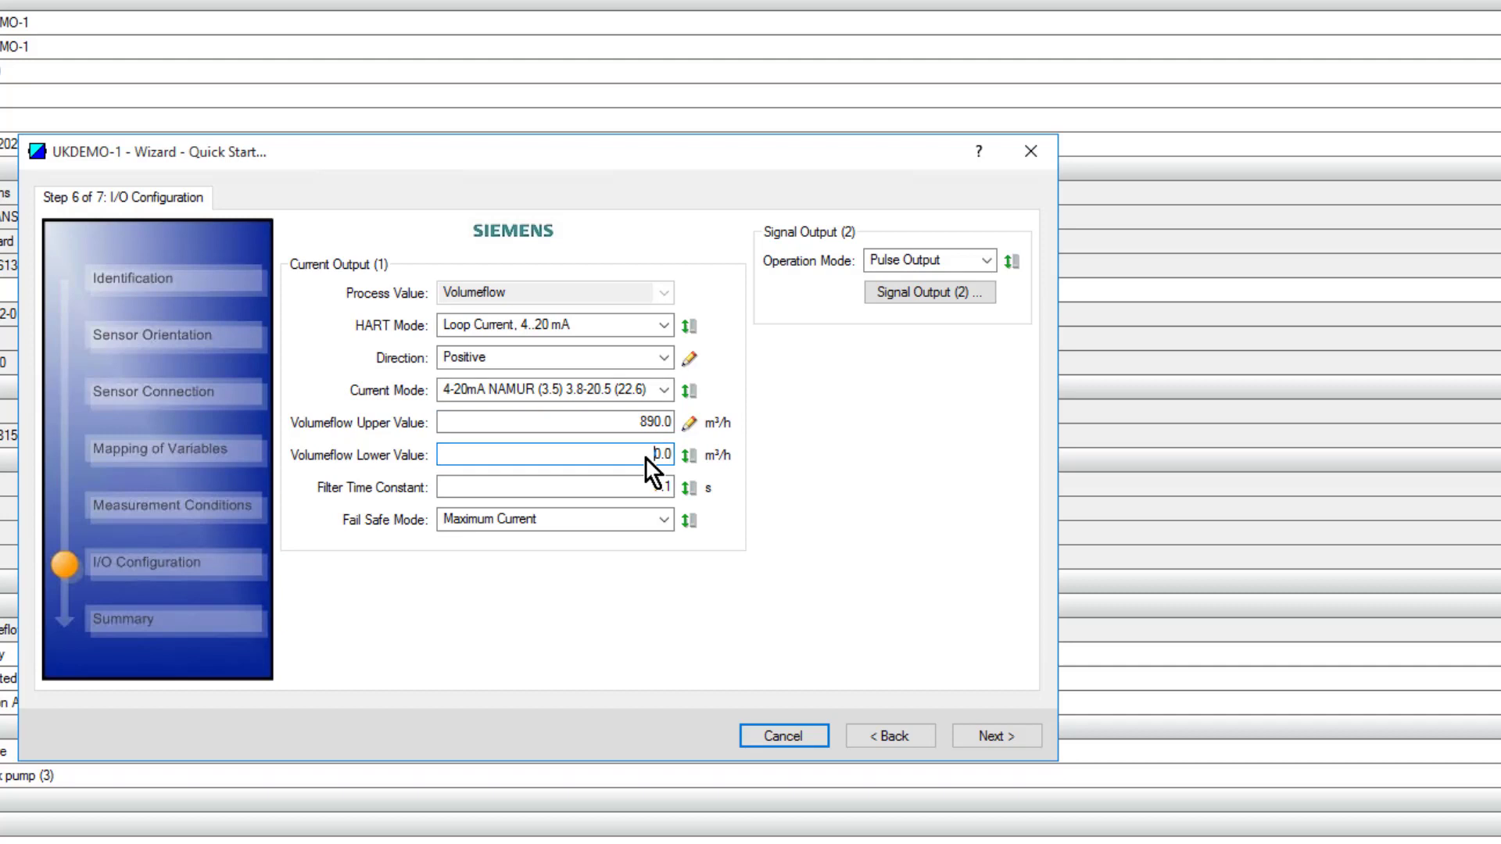
click(661, 522)
click(661, 522)
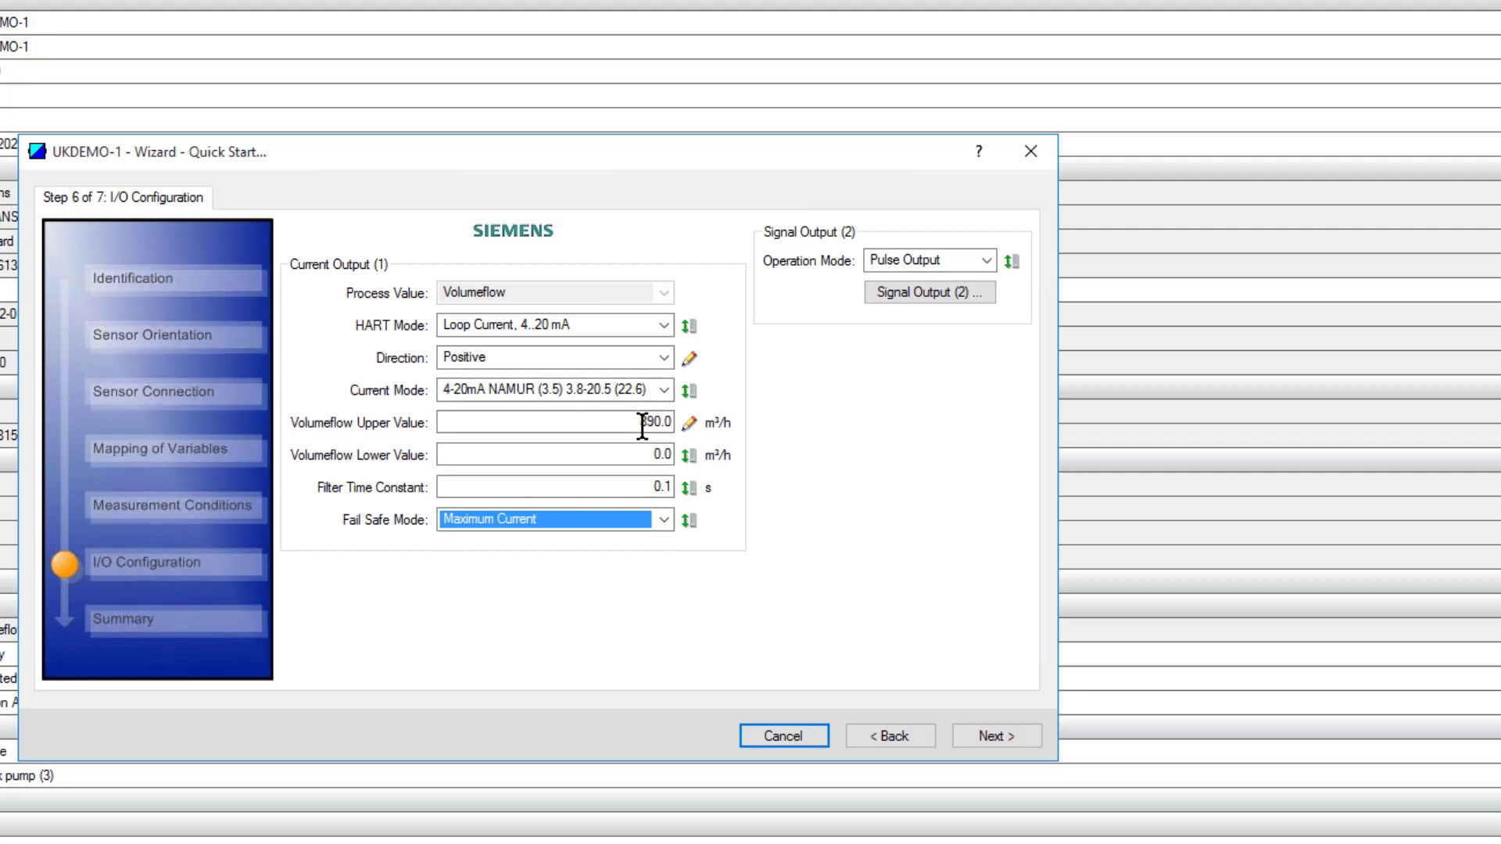
click(963, 738)
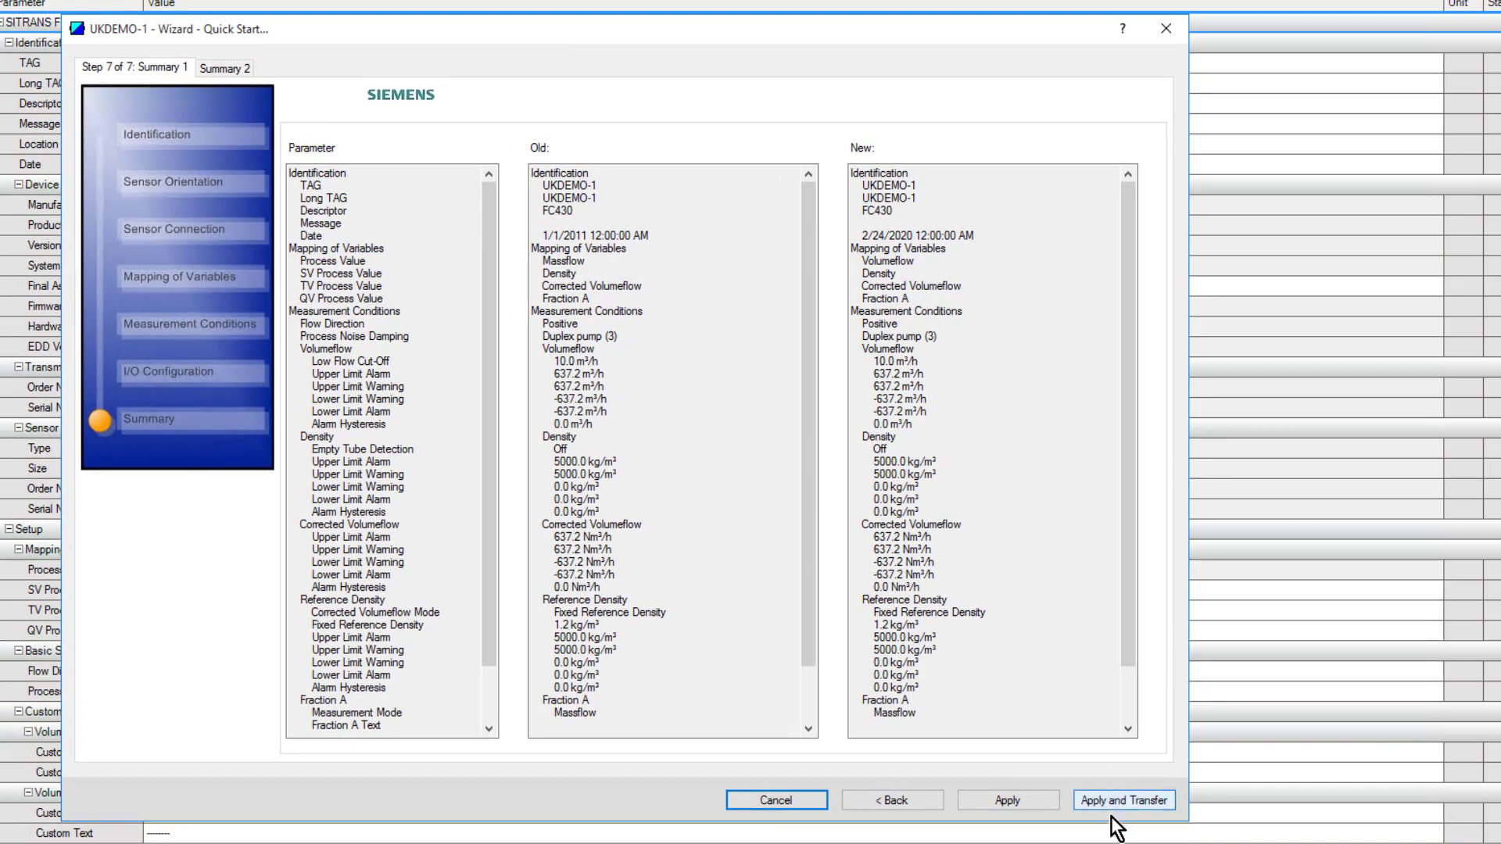
Step: Apply the Quick Start settings and transfer them to the FC430 device
click(1124, 801)
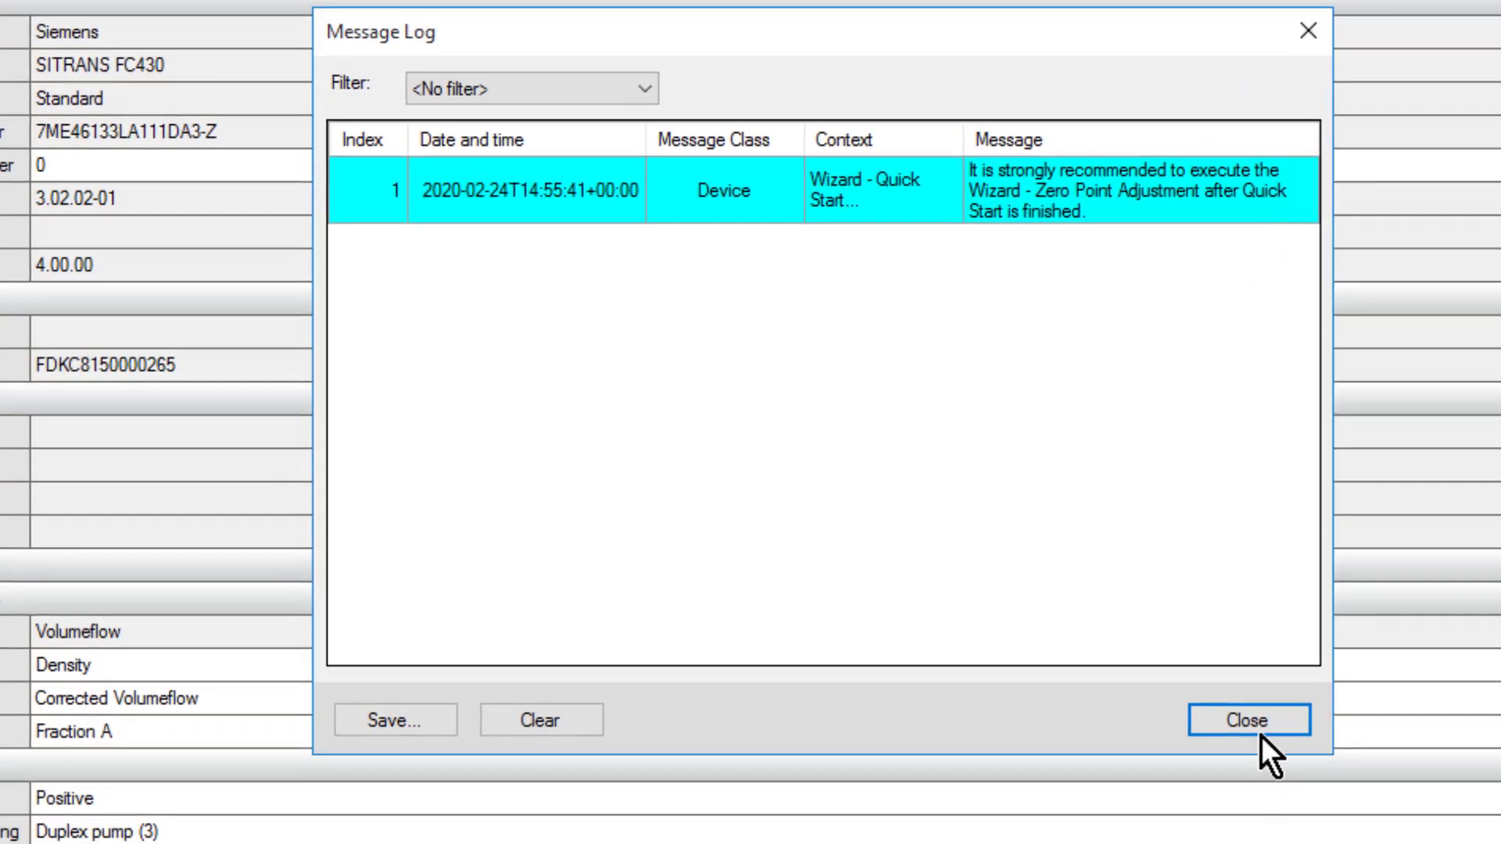
click(1254, 720)
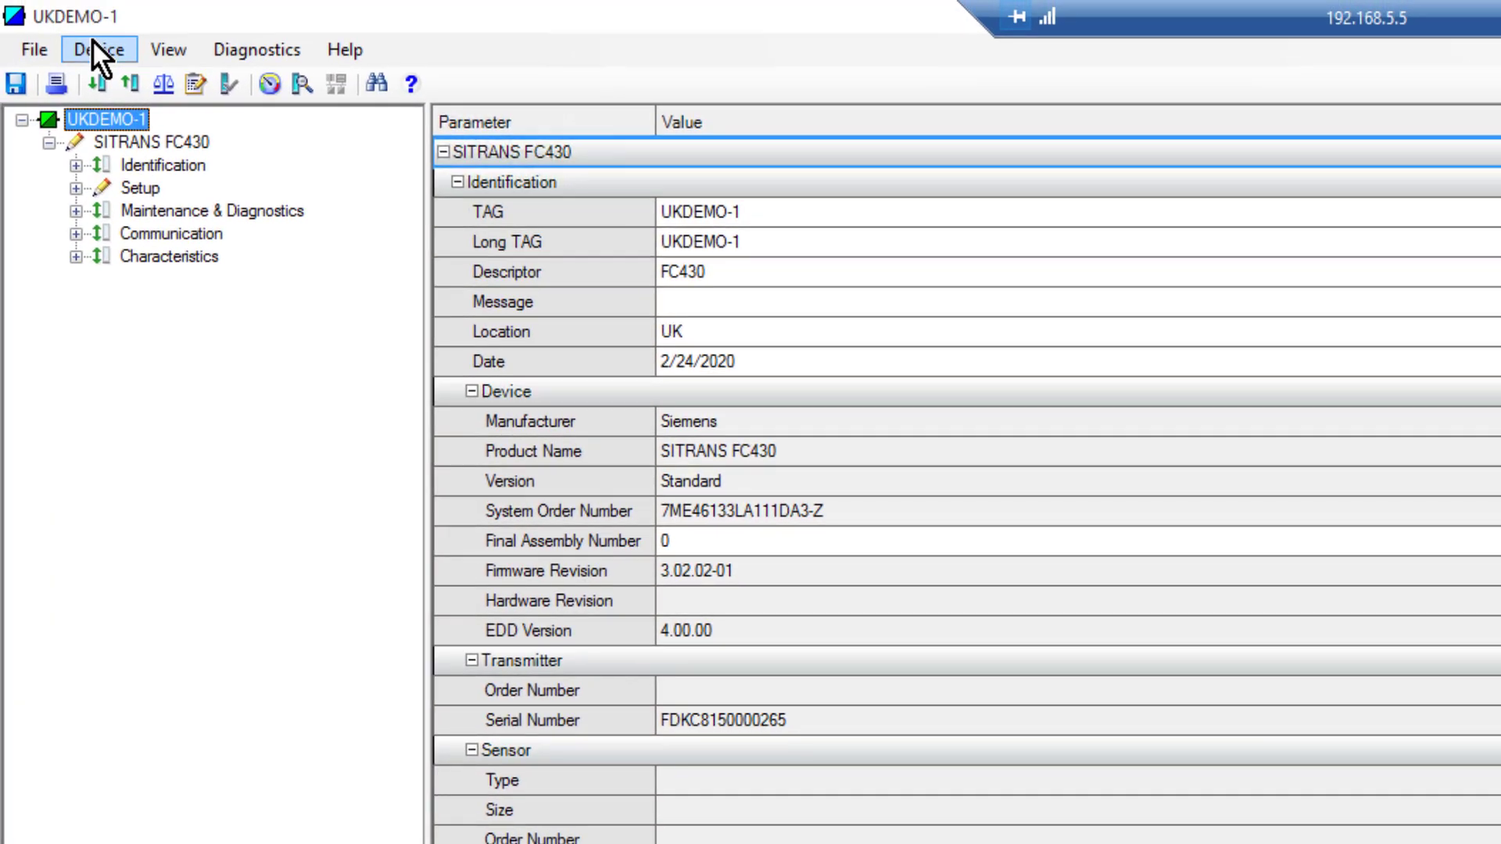
click(100, 49)
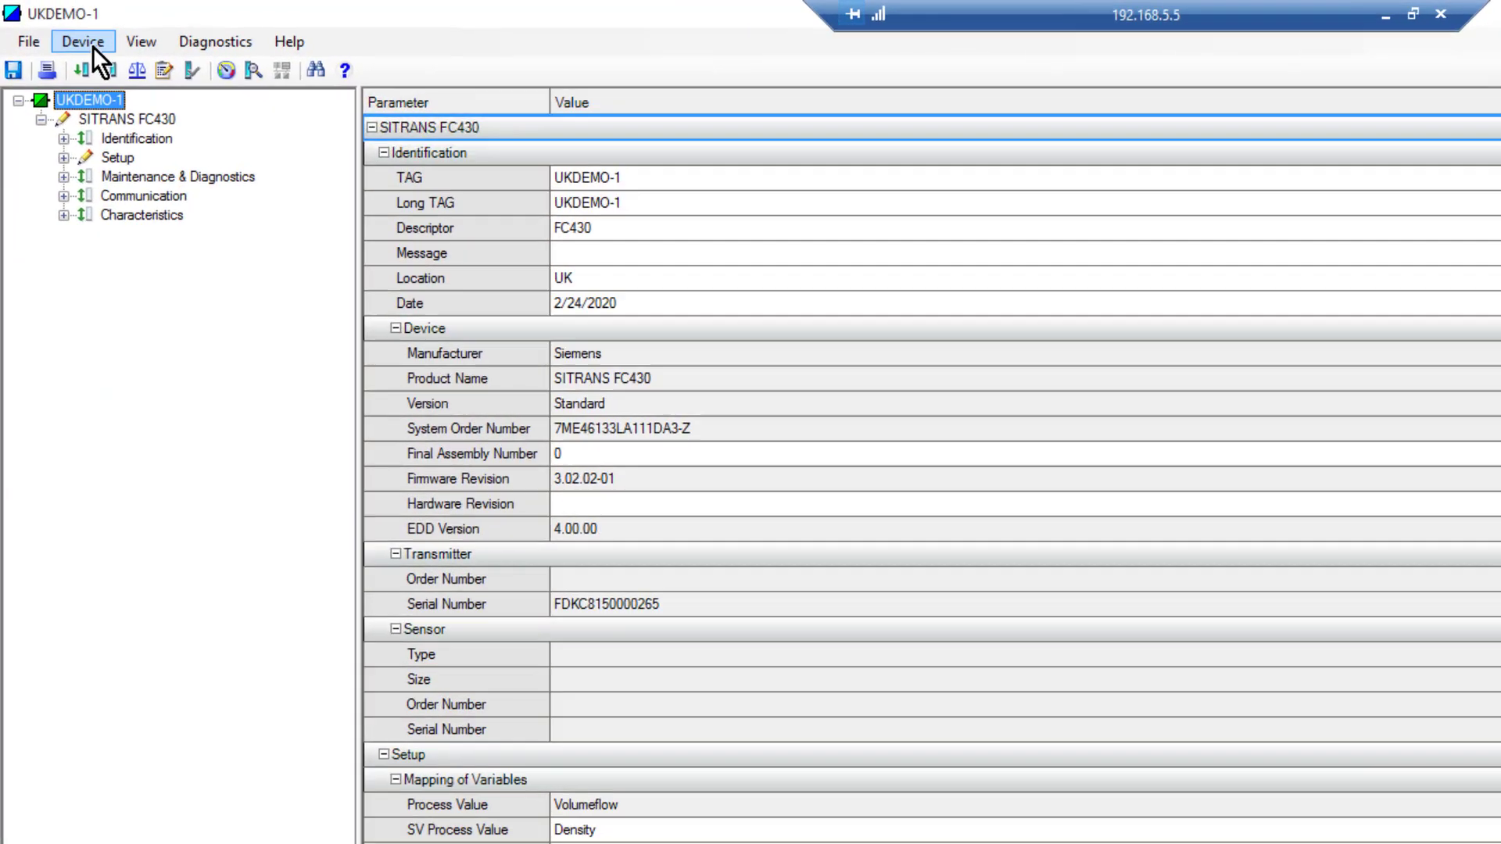
Step: Enable Volumeflow simulation at 300 m³/h, transfer it to the device, and close Process Variables
click(92, 45)
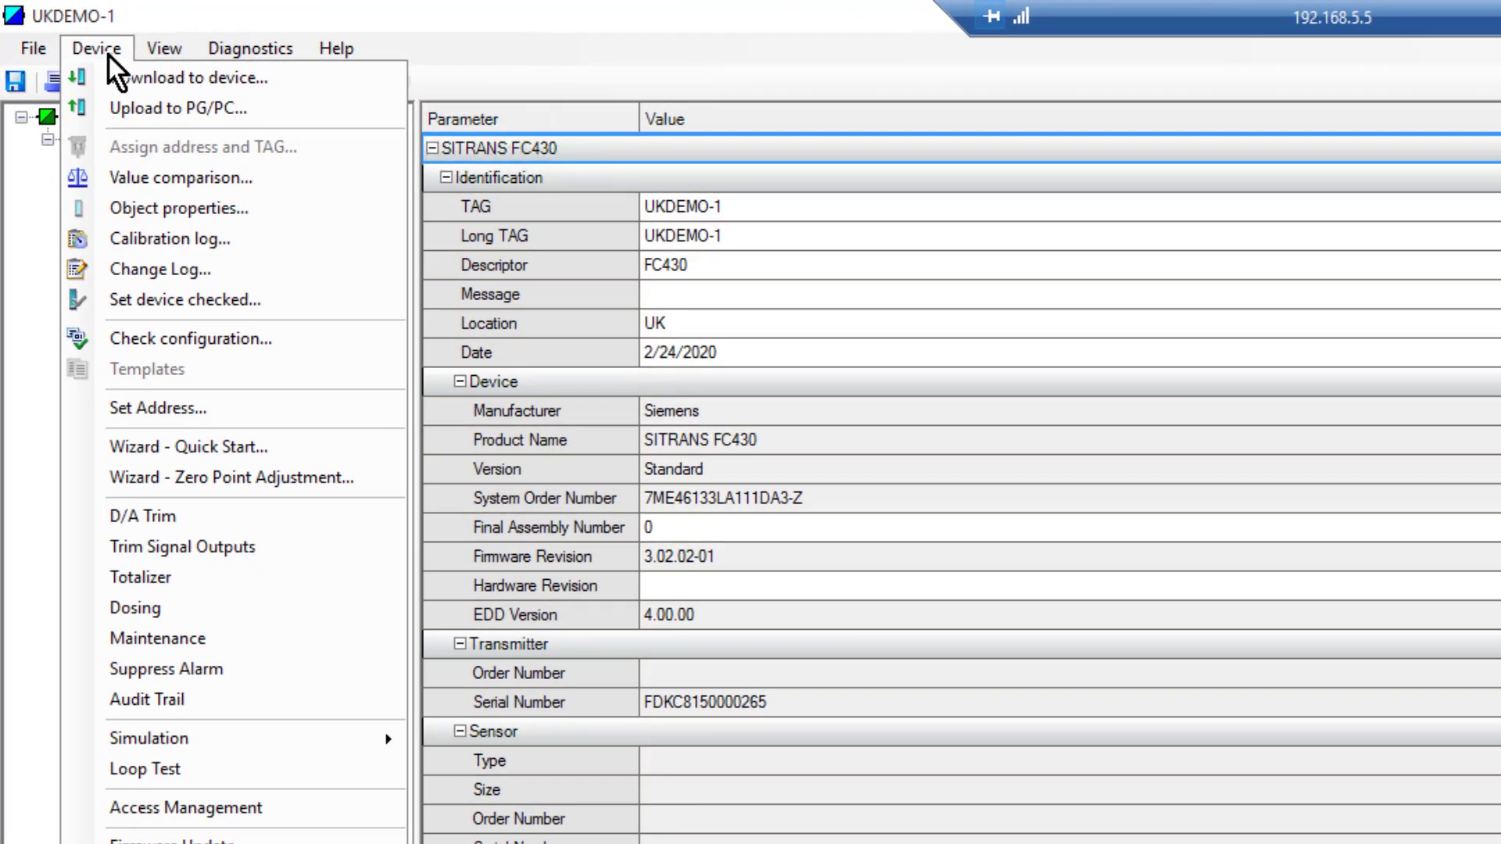
mouse_move(193, 739)
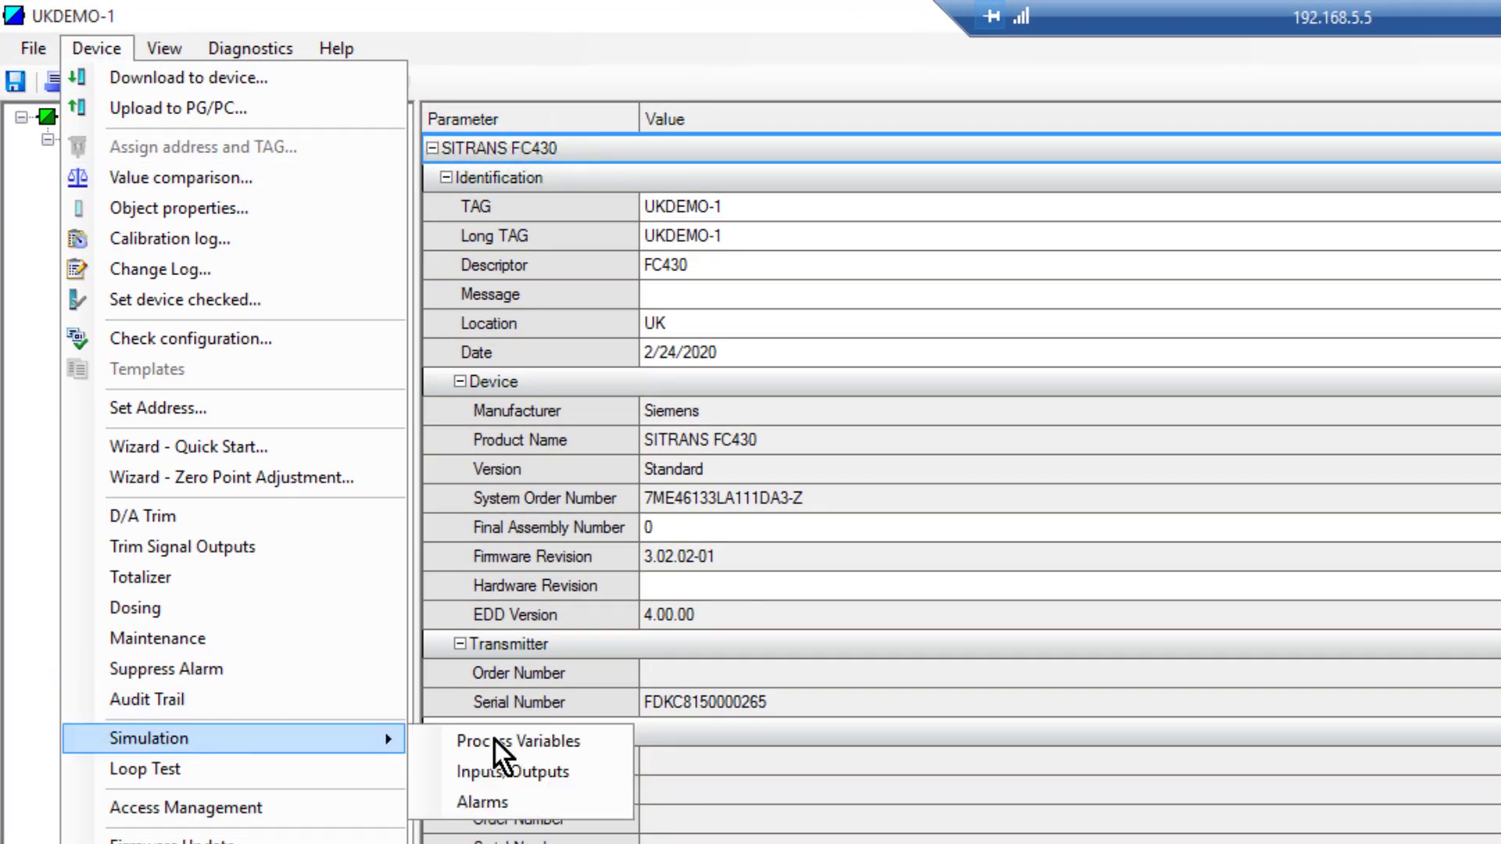
click(528, 743)
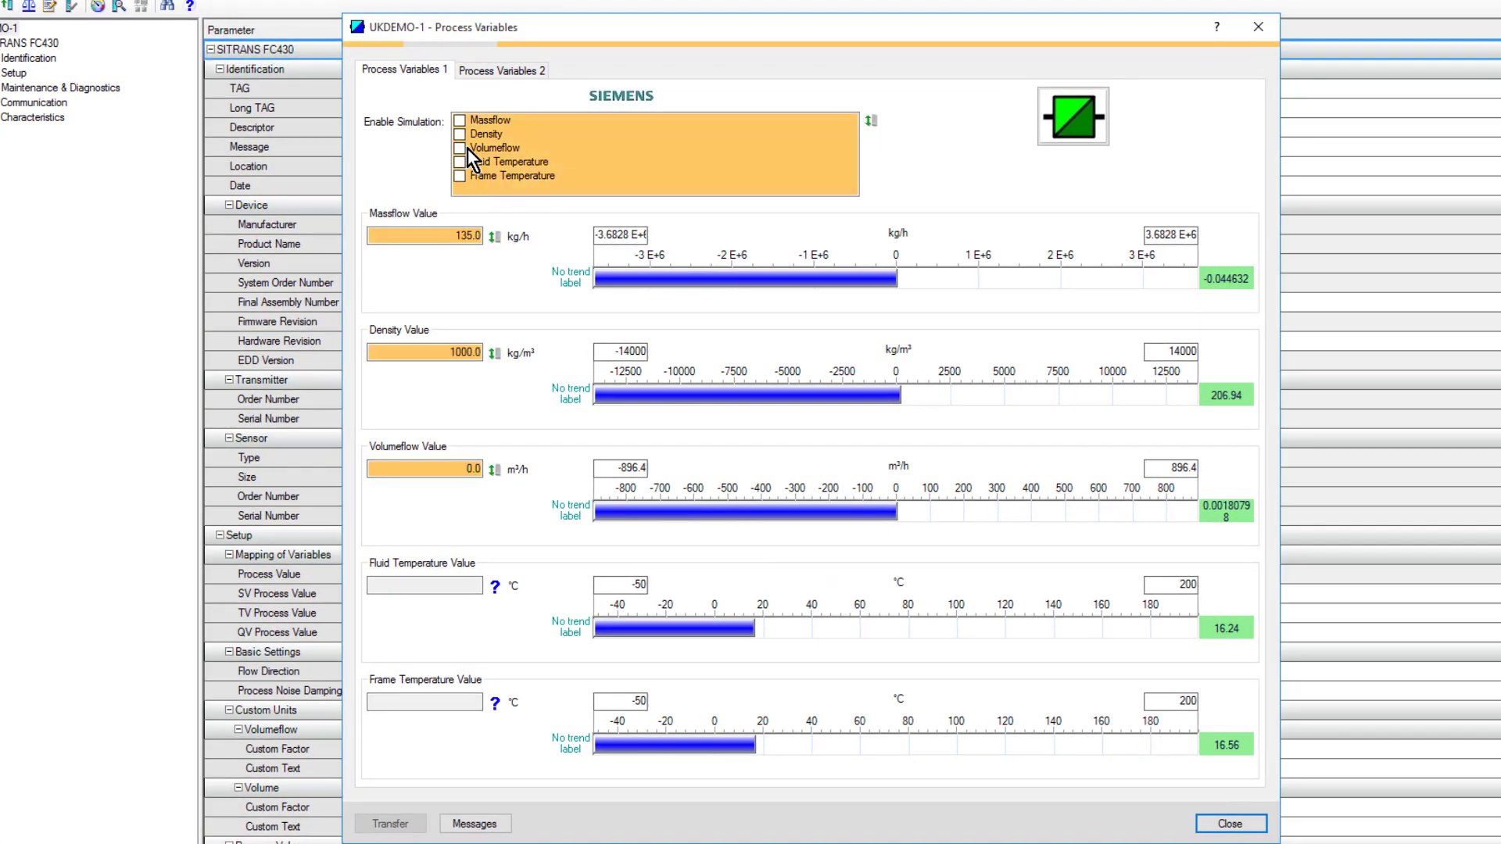
click(467, 149)
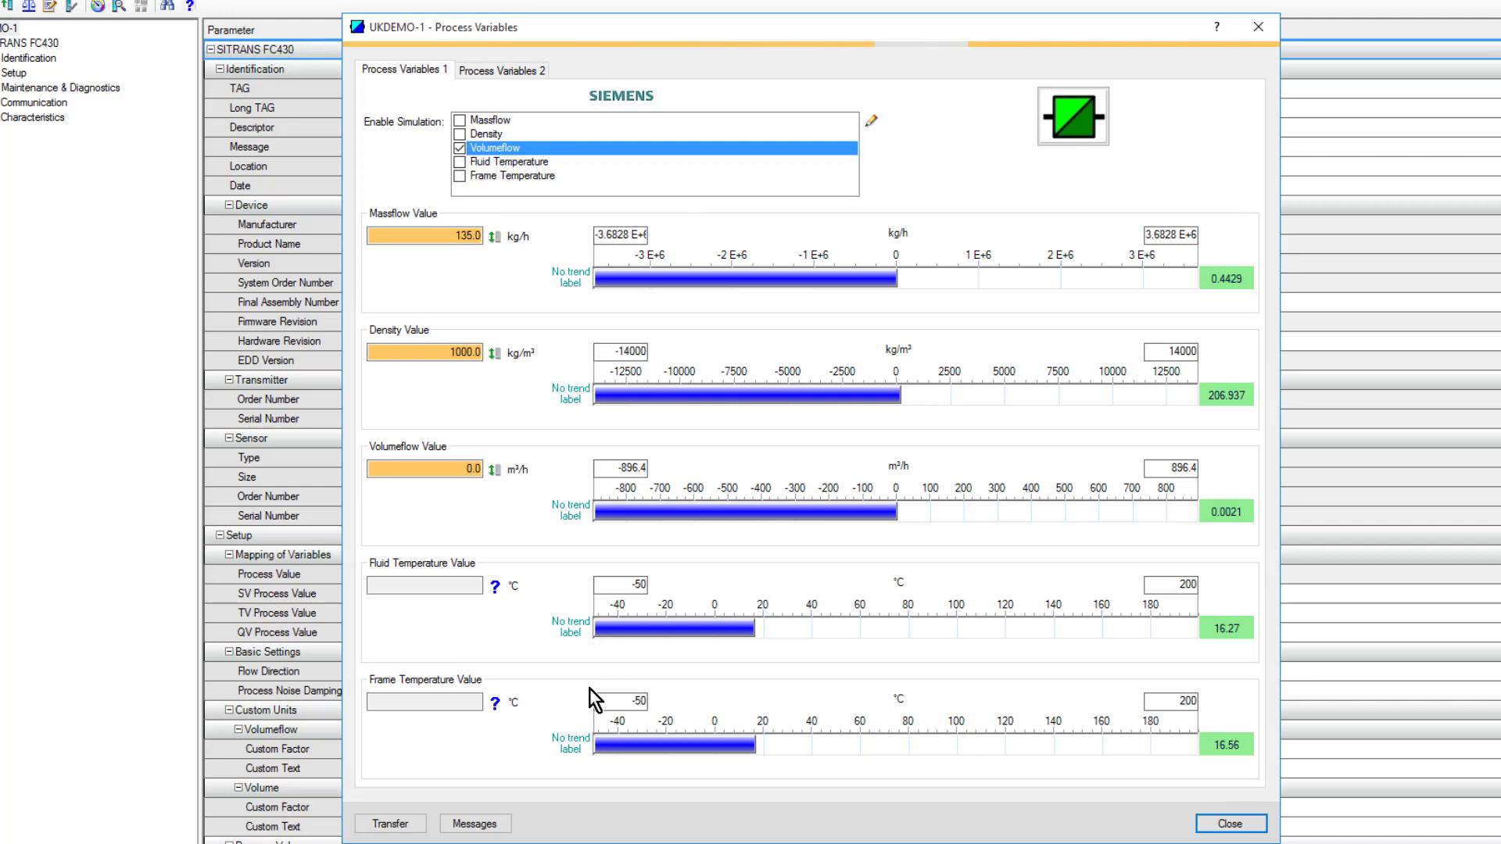
click(473, 469)
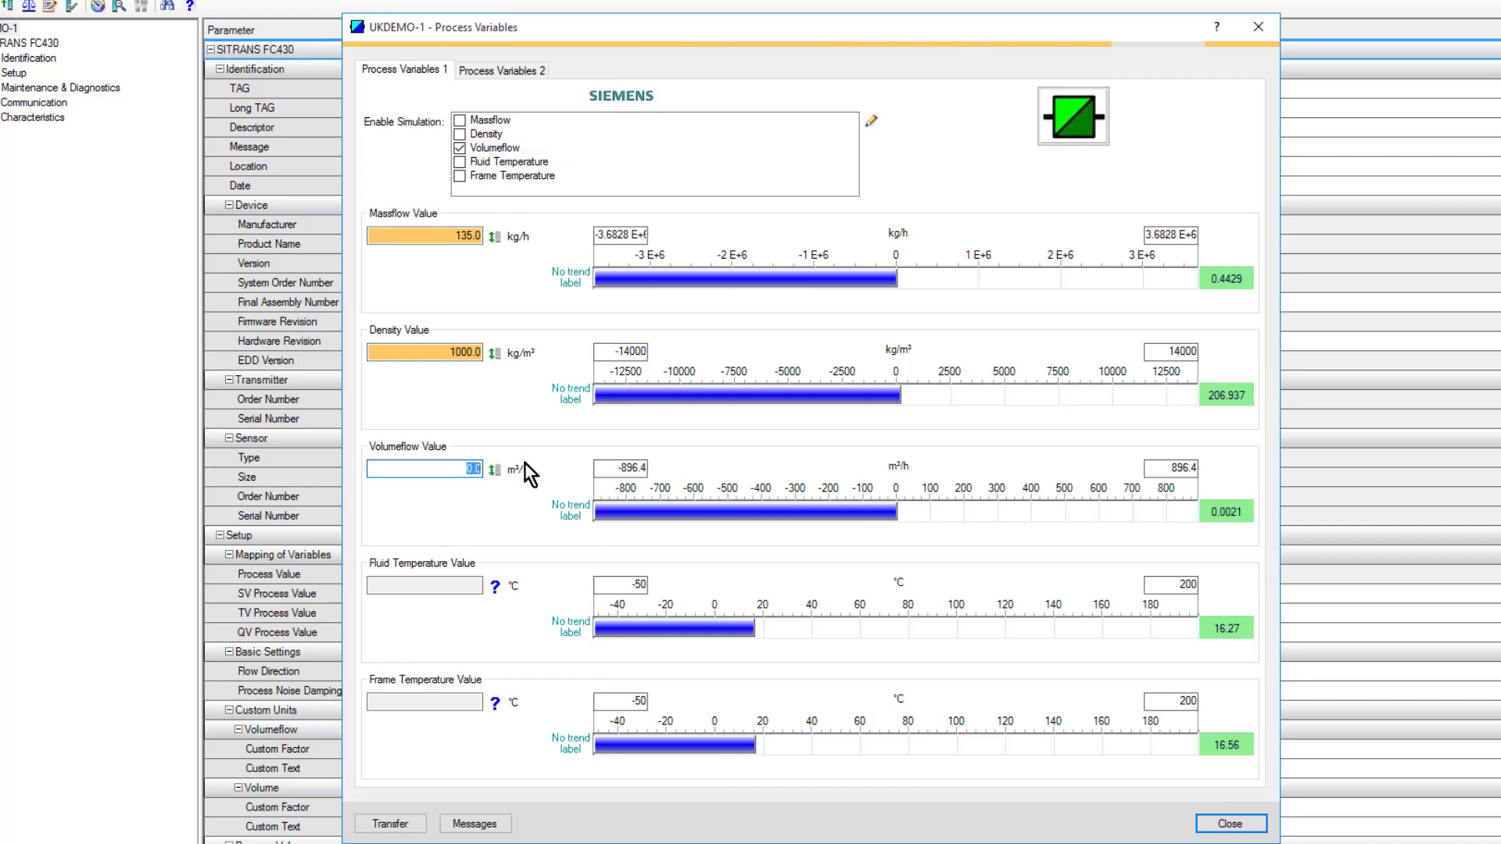
text(300)
click(426, 468)
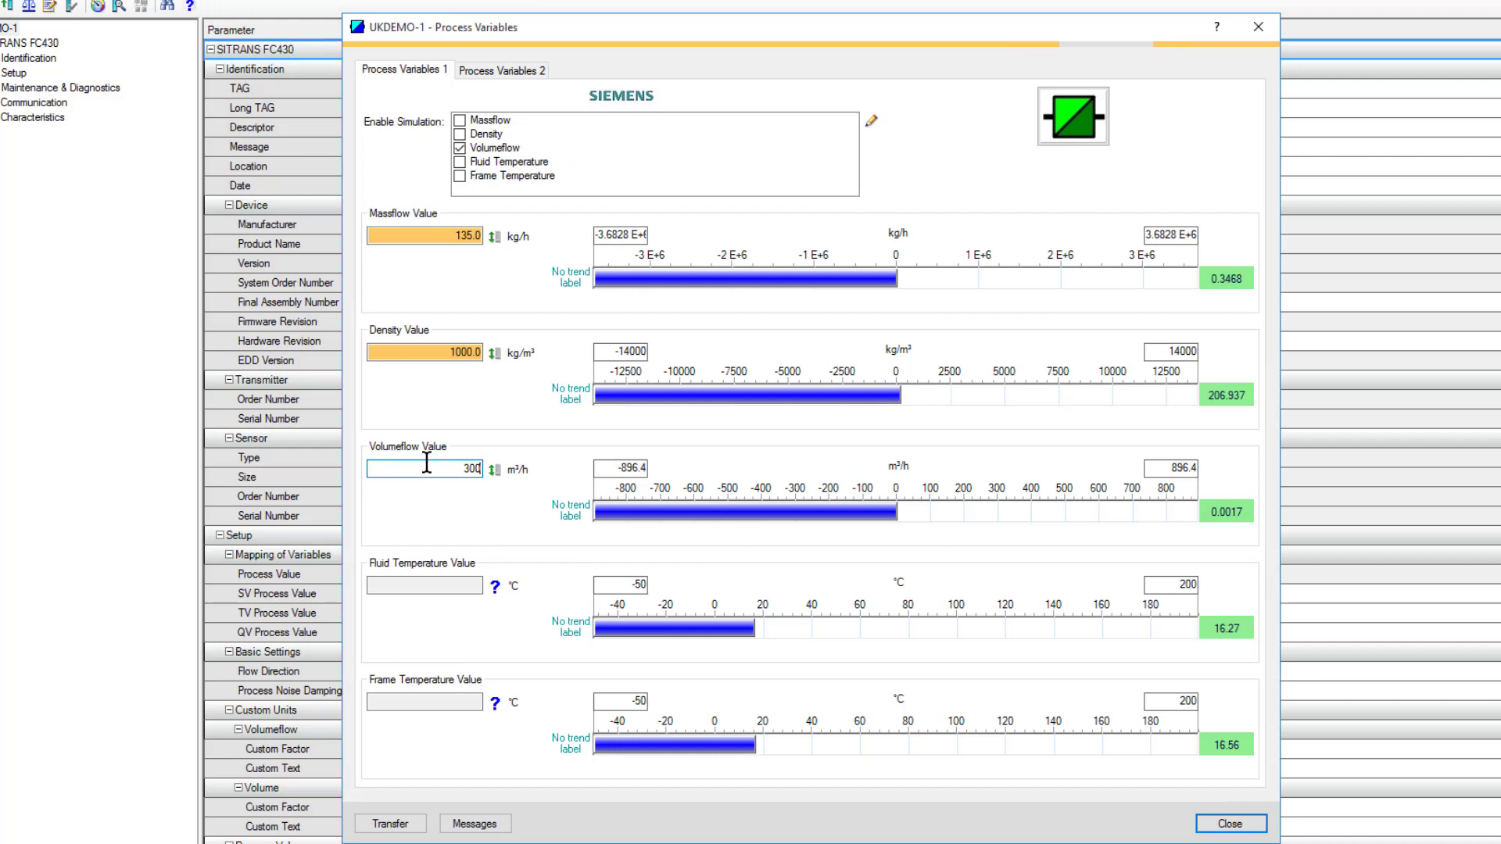
click(397, 824)
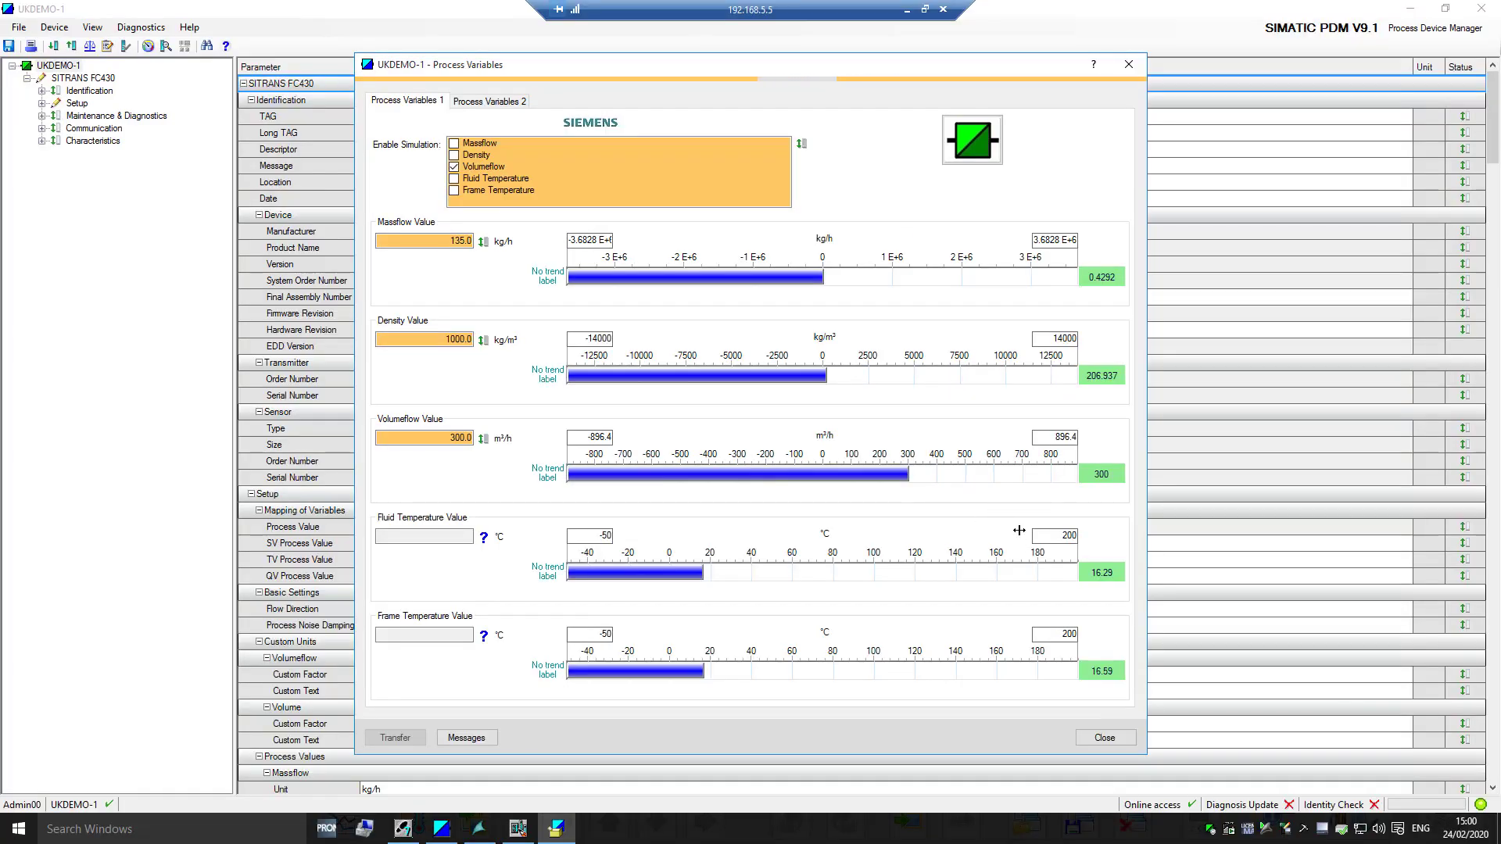
click(1093, 743)
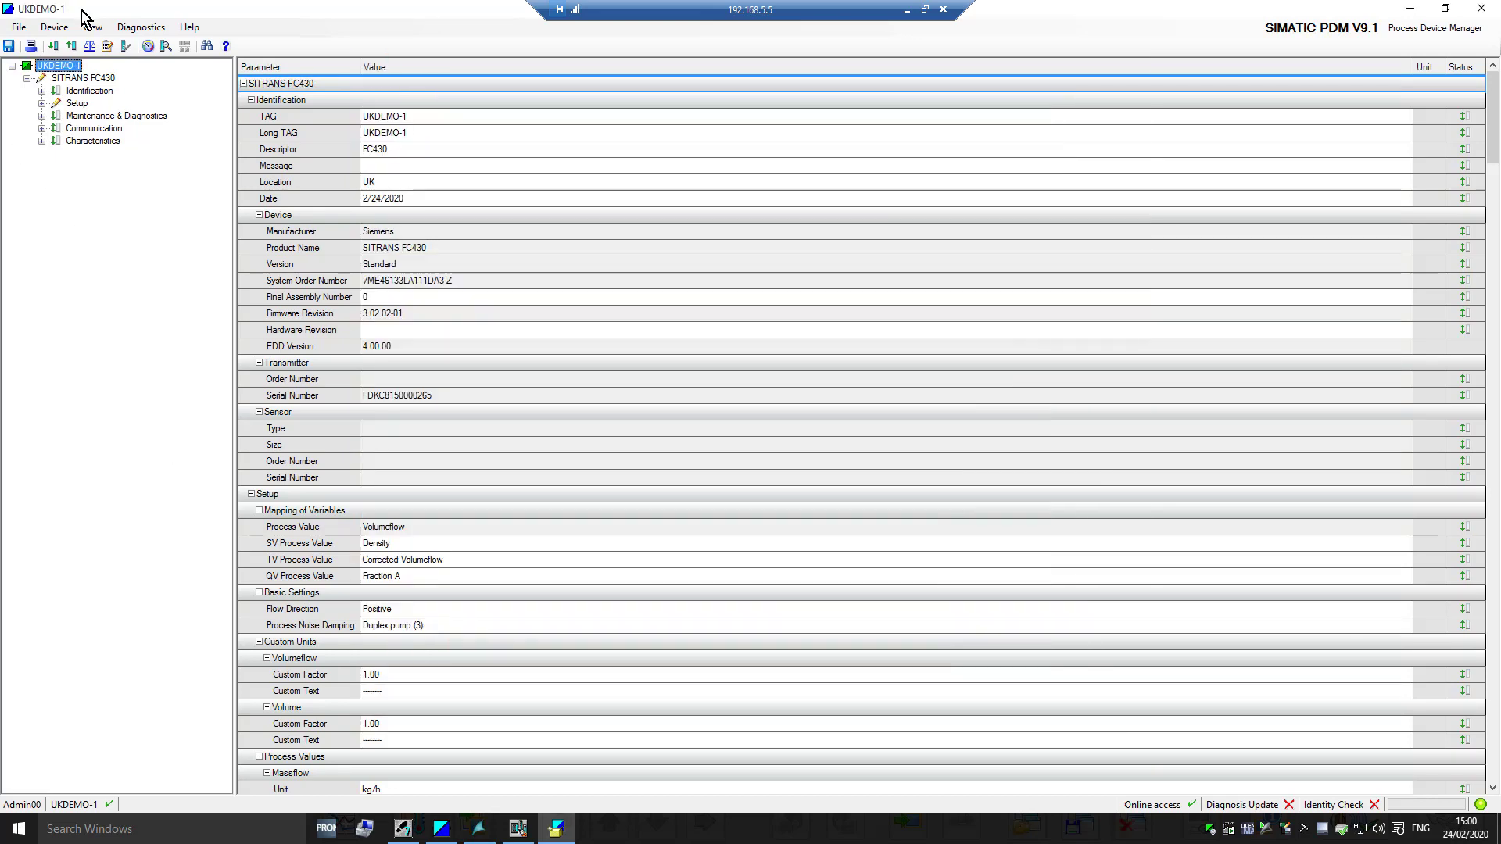
Step: Check the live Volumeflow gauge at 300 m³/h and the loop current readings
click(61, 31)
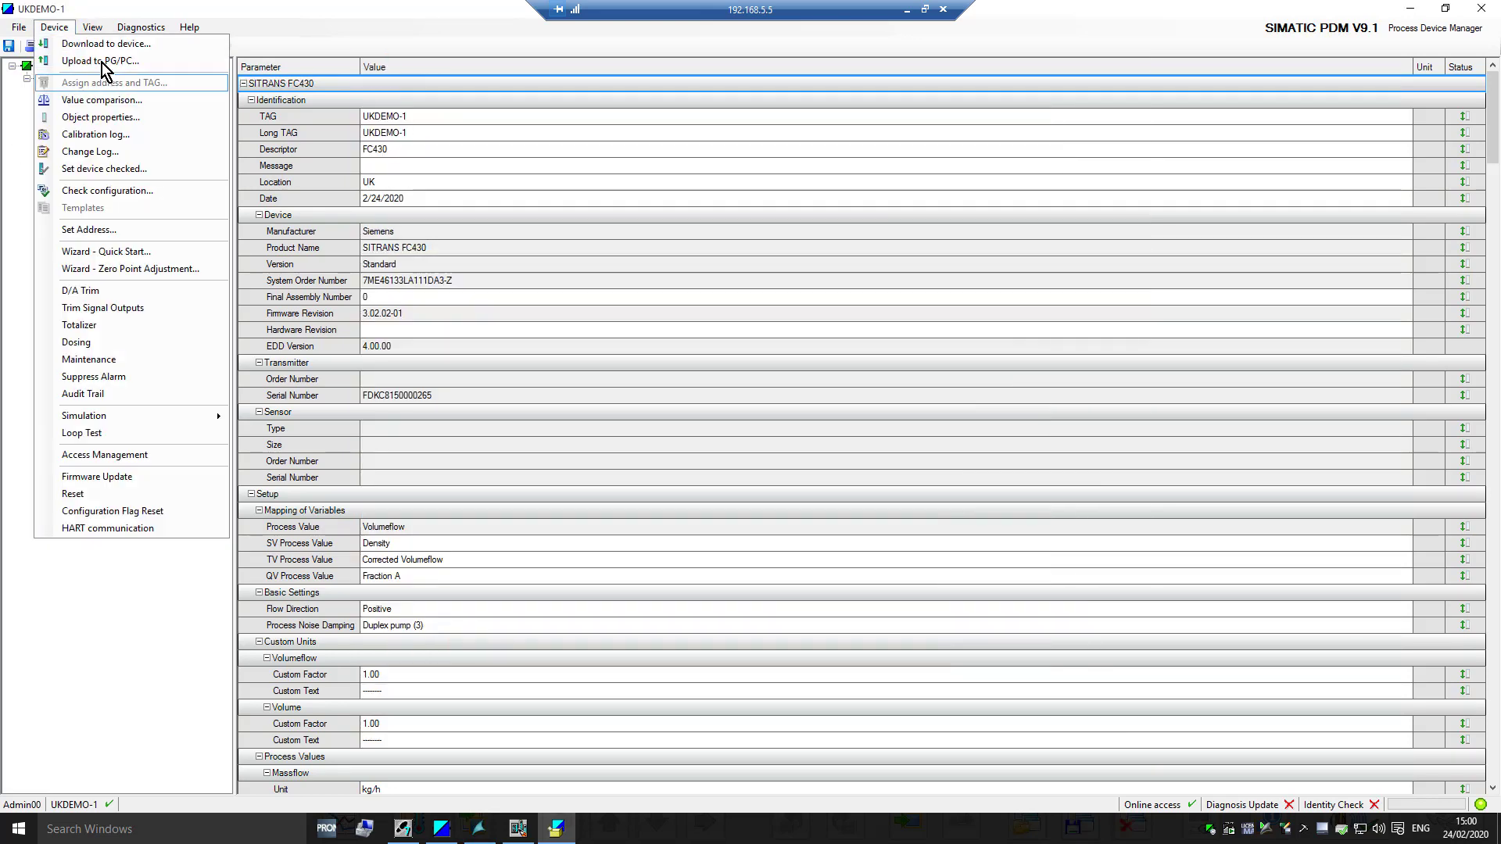
click(185, 4)
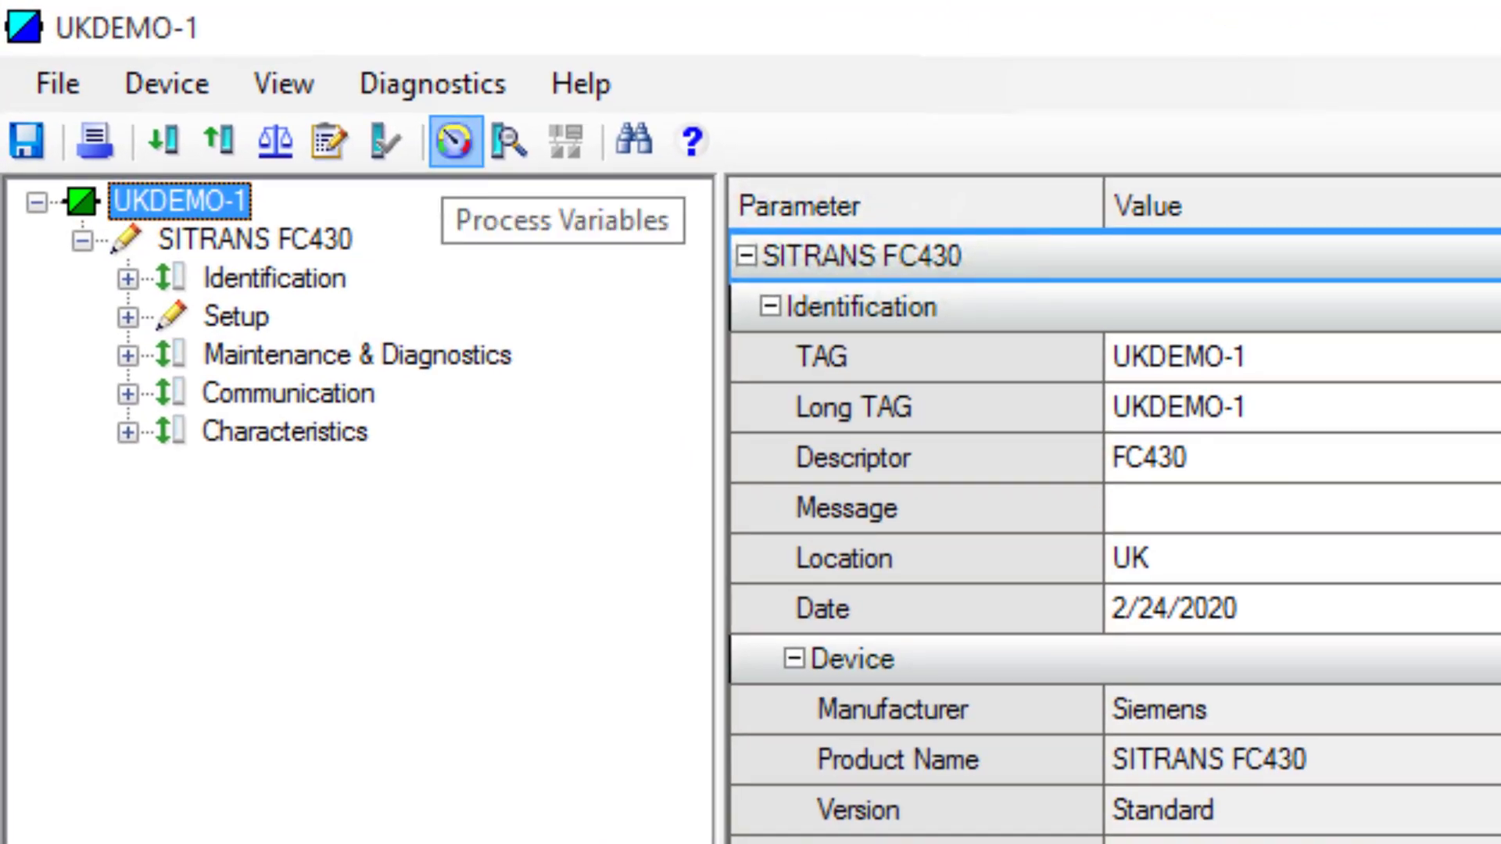
click(455, 141)
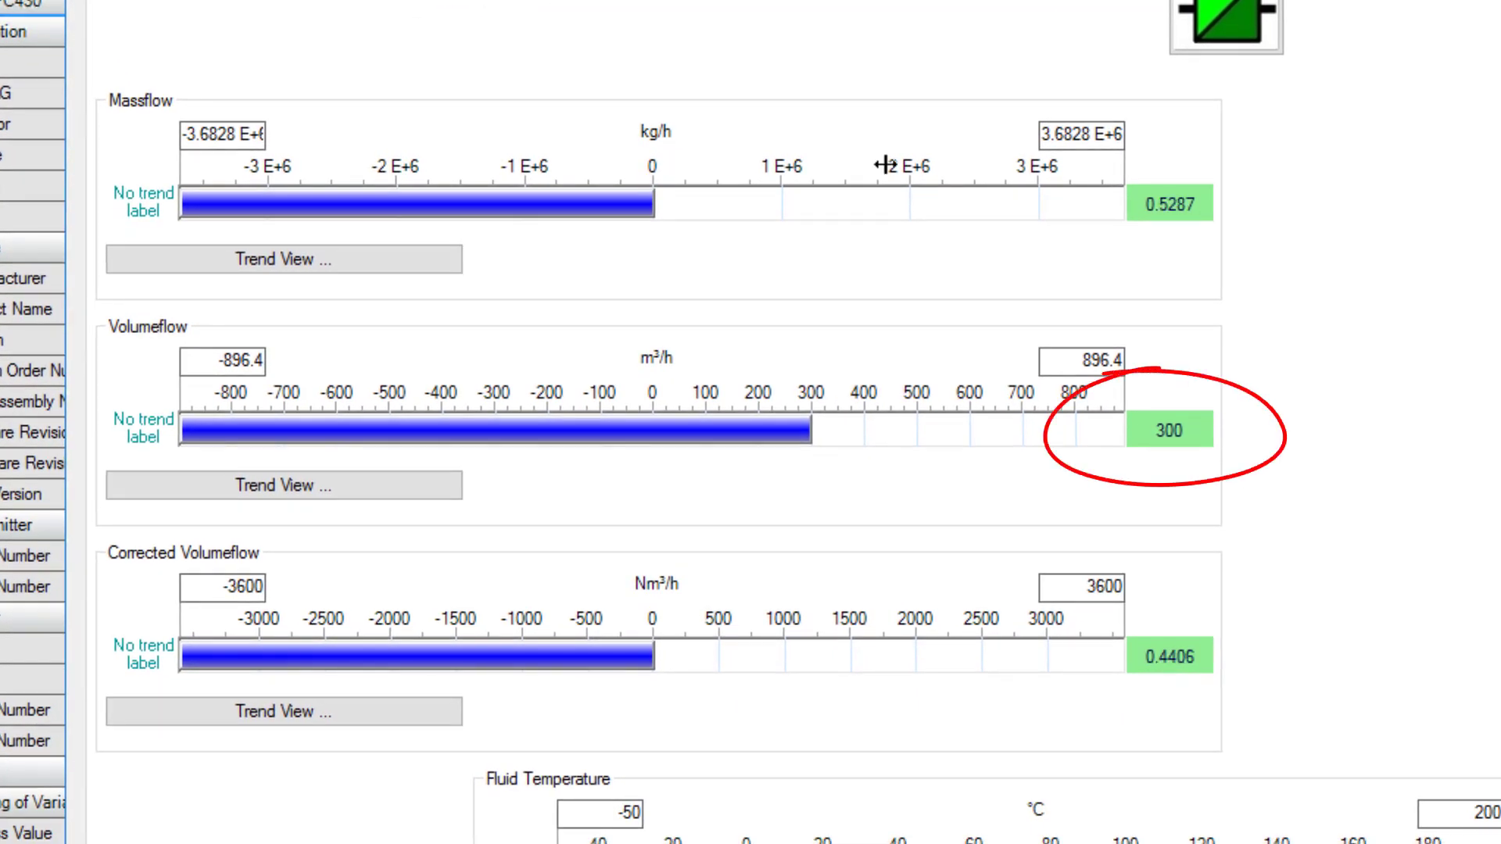
click(390, 12)
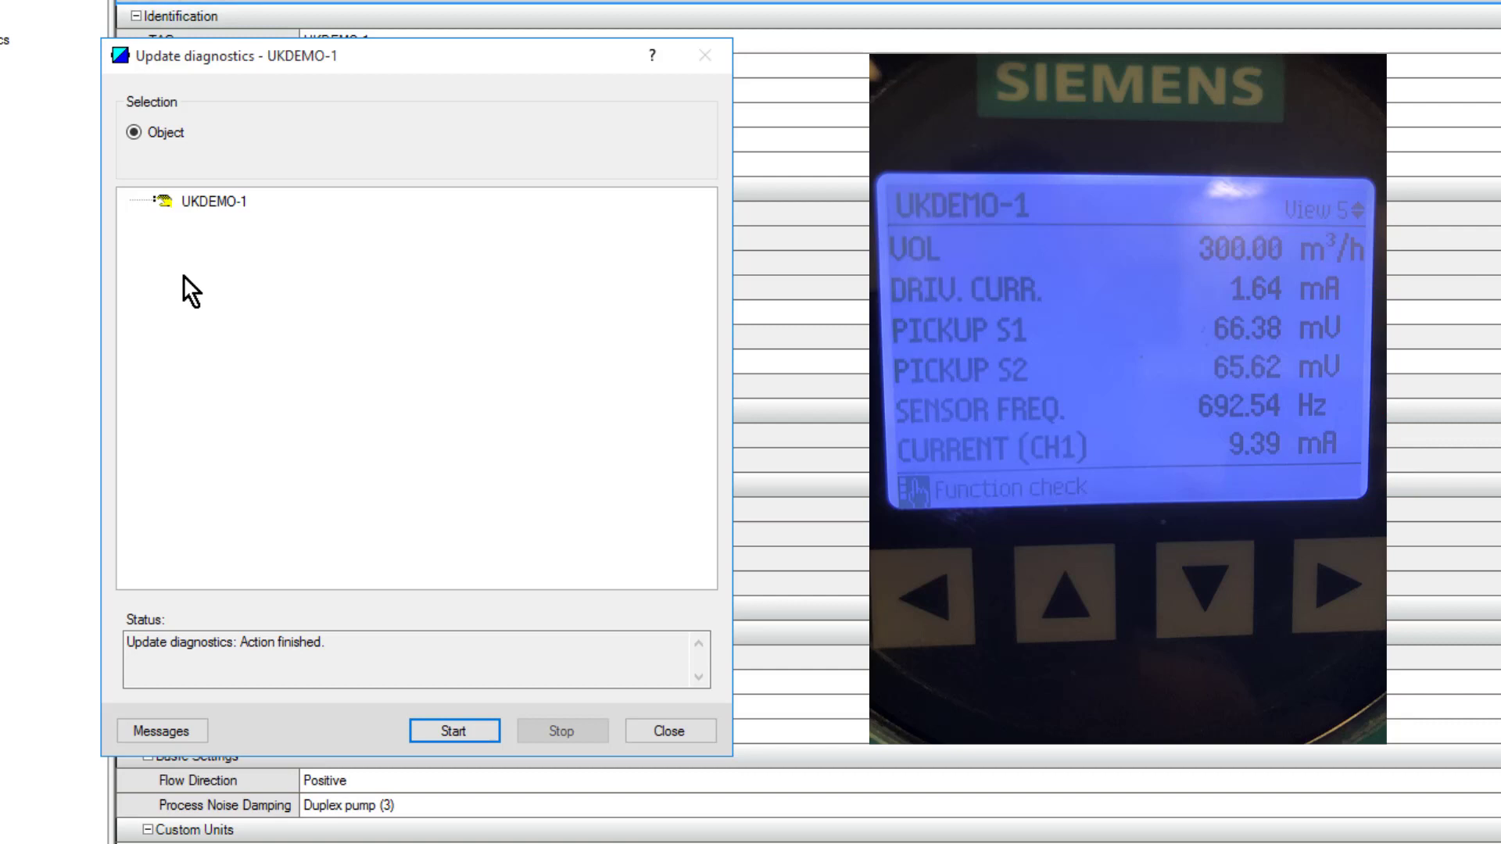
Step: Close the diagnostics window and return via SIMATIC Manager to the PDM plant device list
click(665, 727)
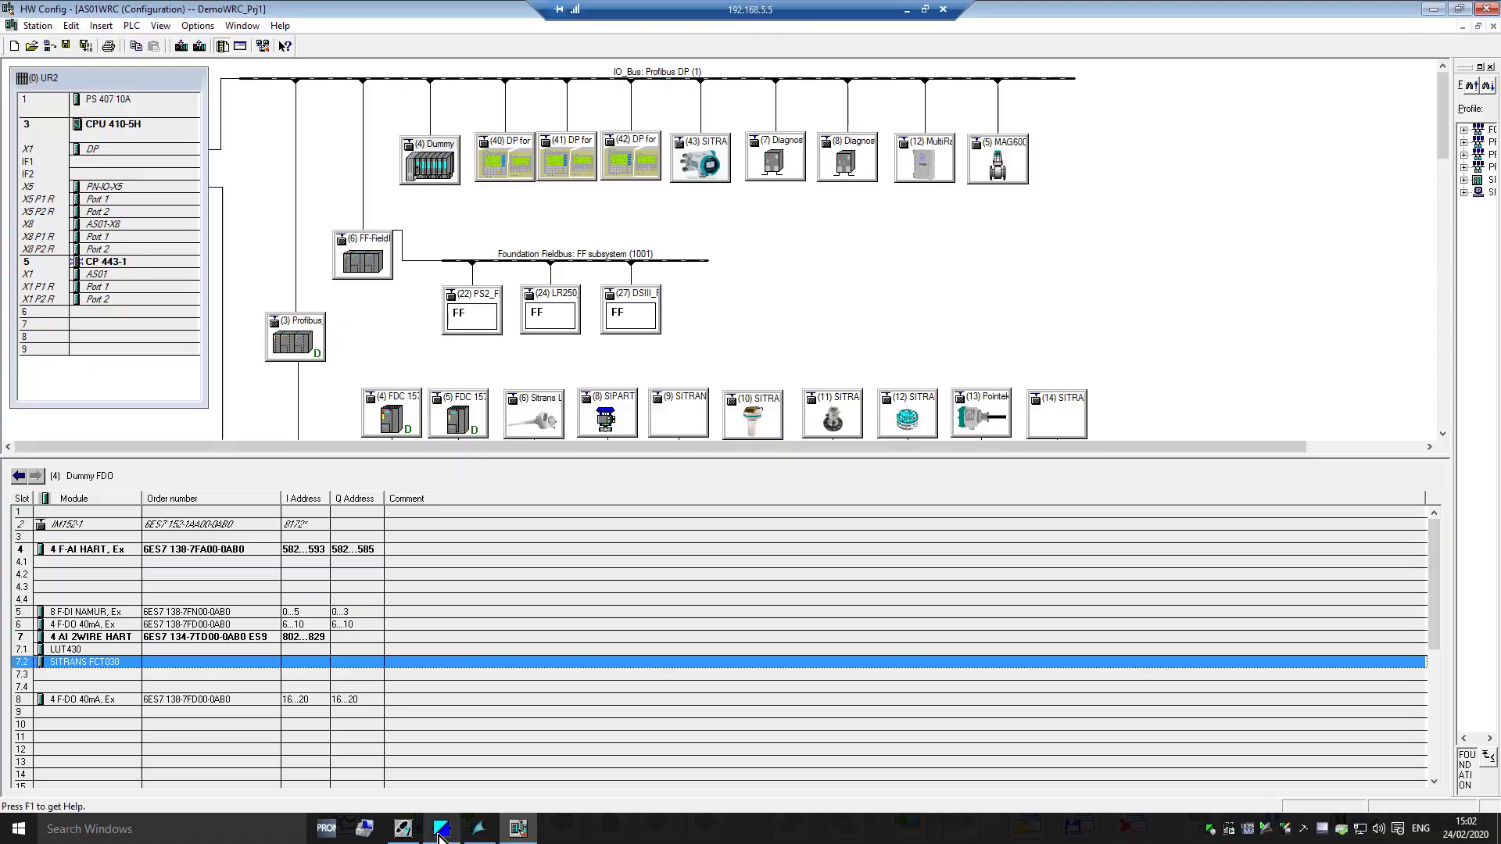
click(442, 831)
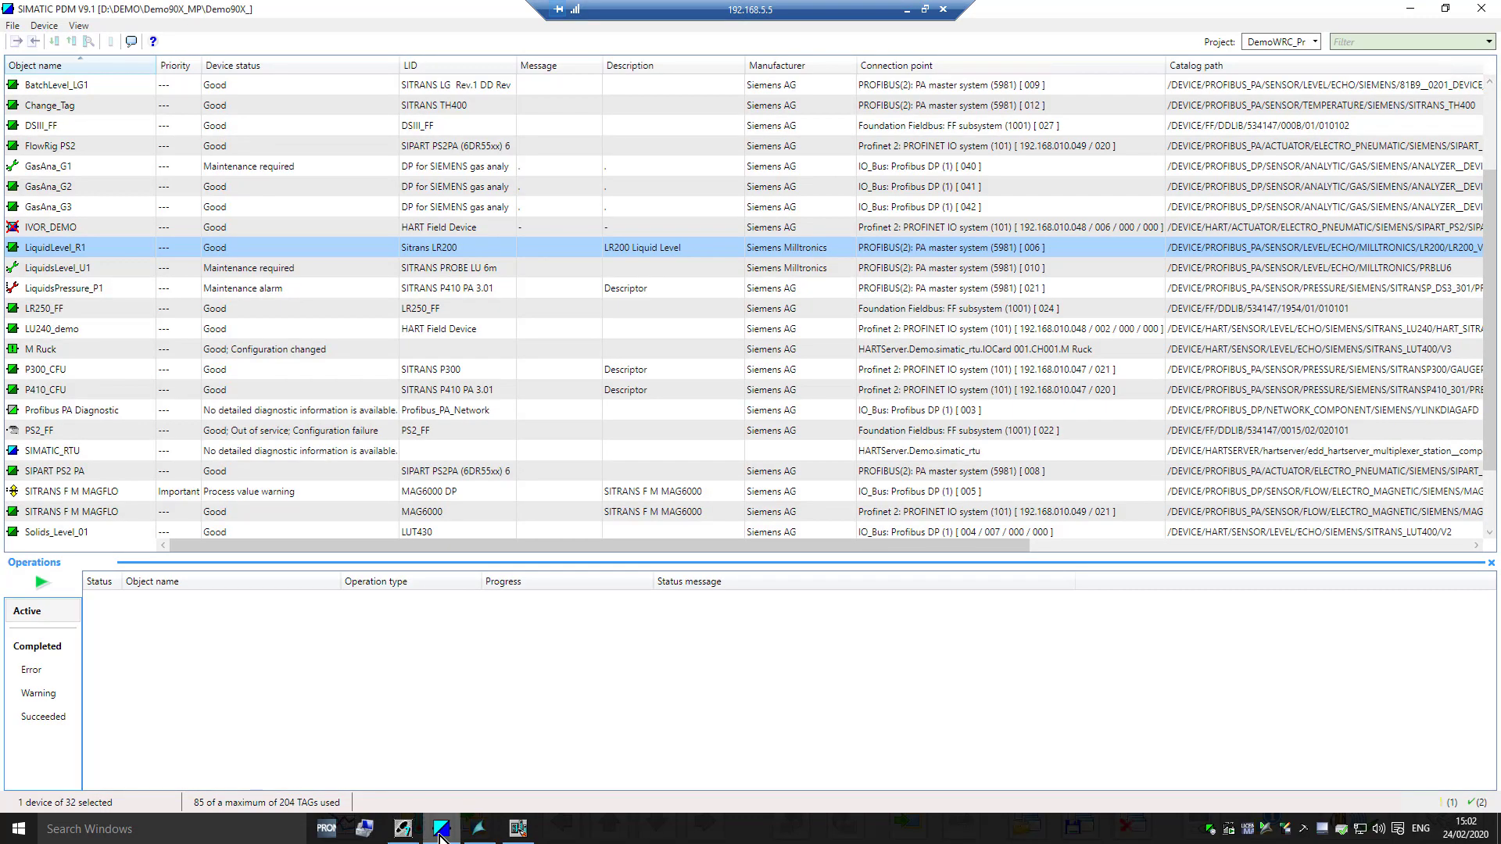
click(404, 829)
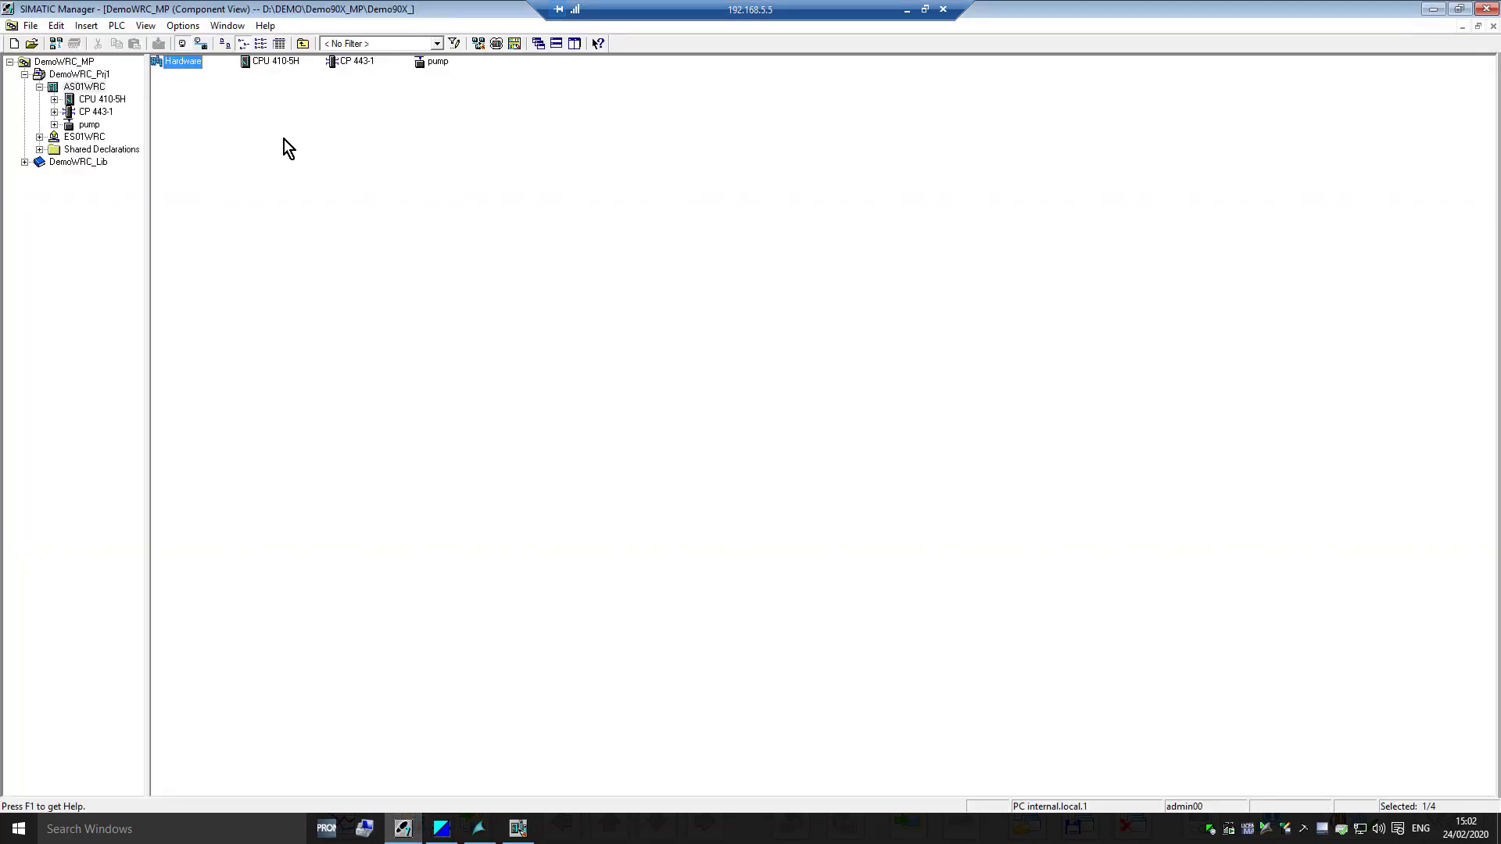
click(117, 25)
mouse_move(154, 24)
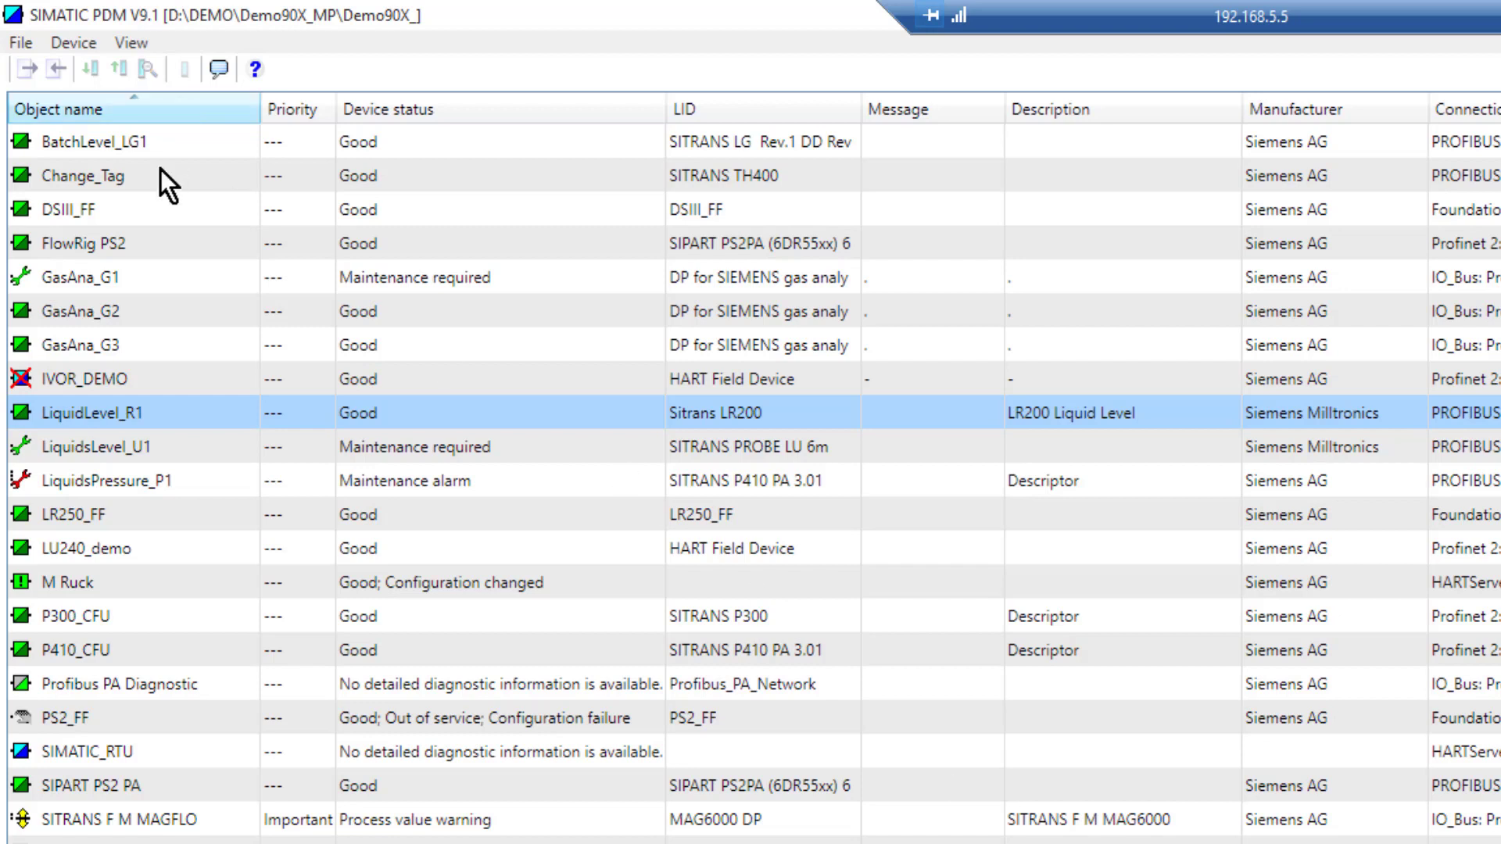
Step: Sort the list by object name descending and show all objects, inspecting the IM155-6-PN-HA and IM 152-1 entries
click(133, 101)
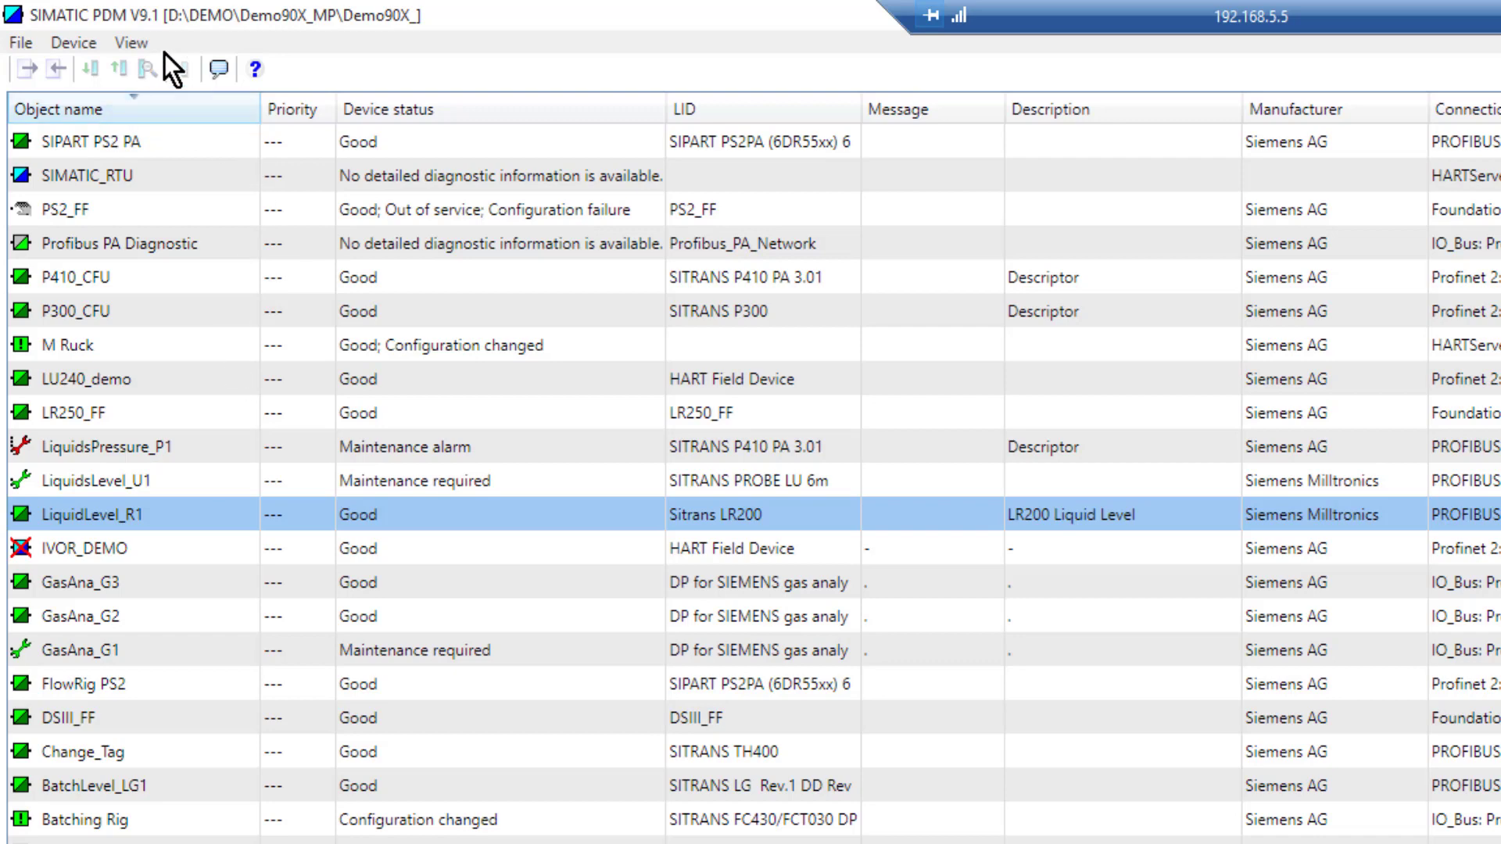
click(122, 47)
click(208, 72)
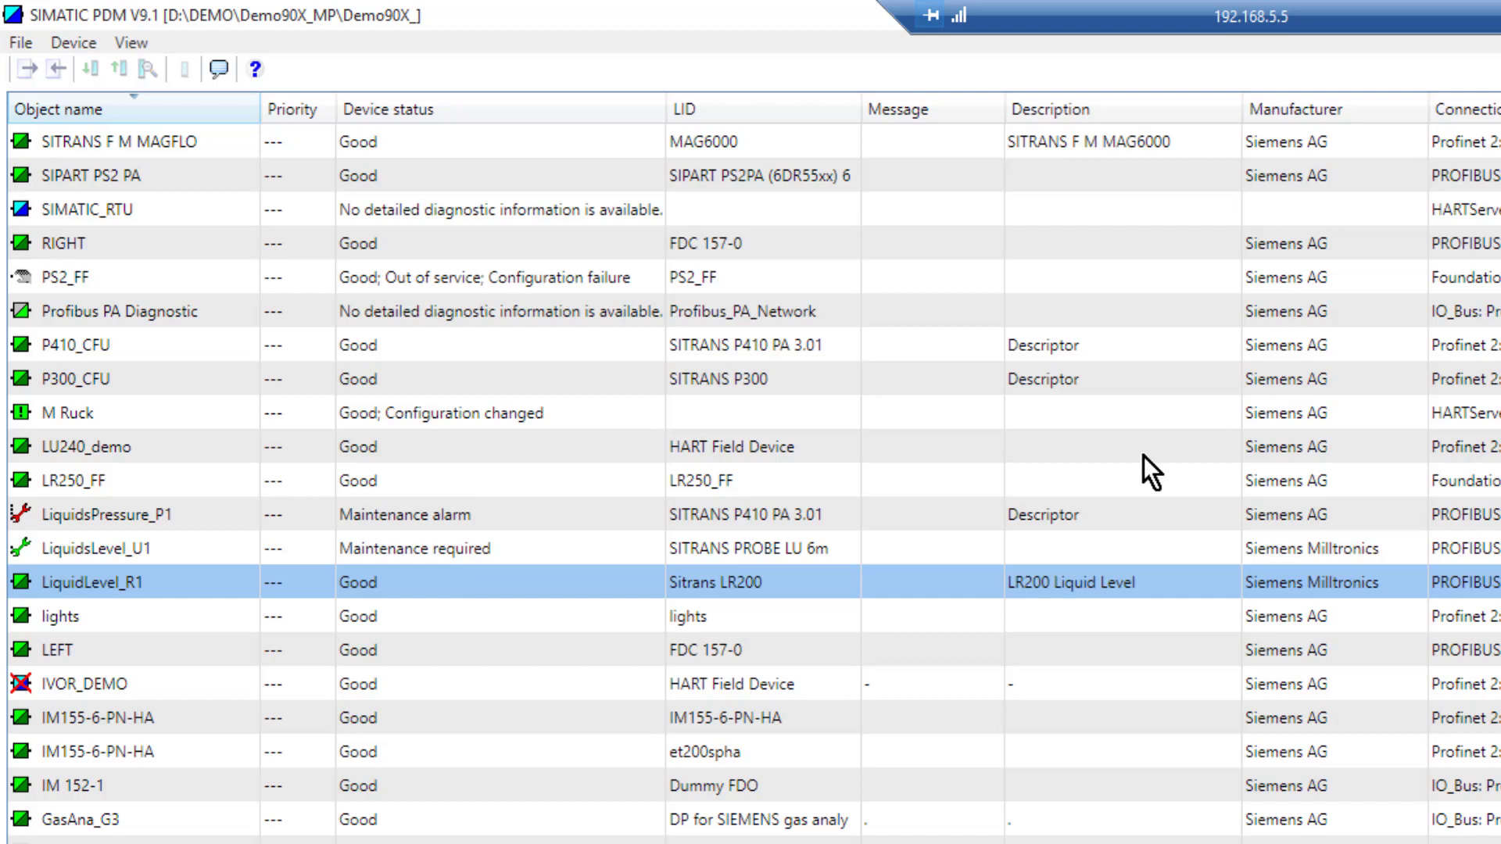
click(106, 716)
click(106, 776)
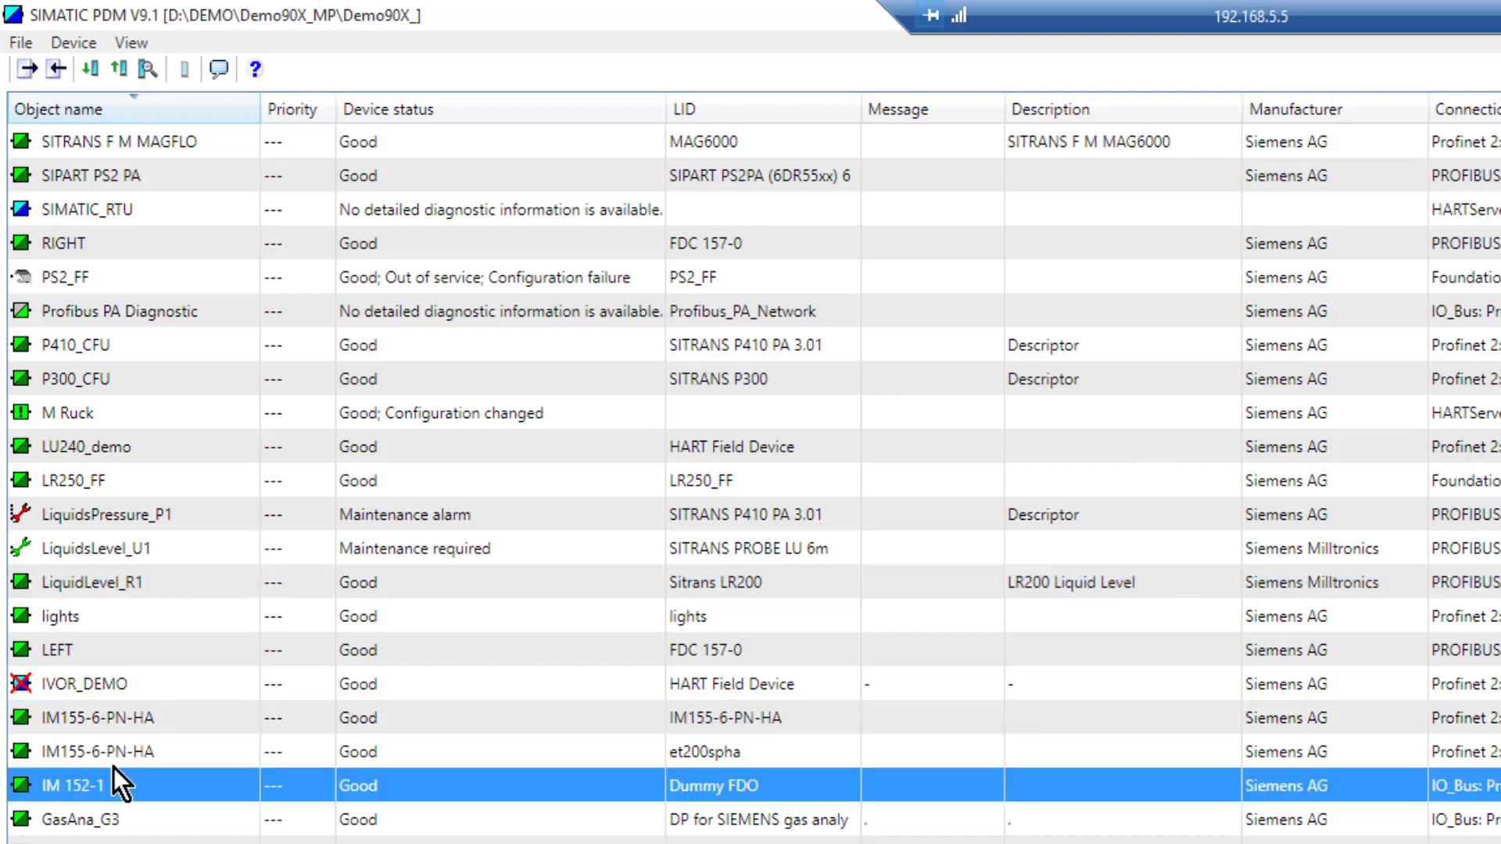
click(120, 751)
click(120, 719)
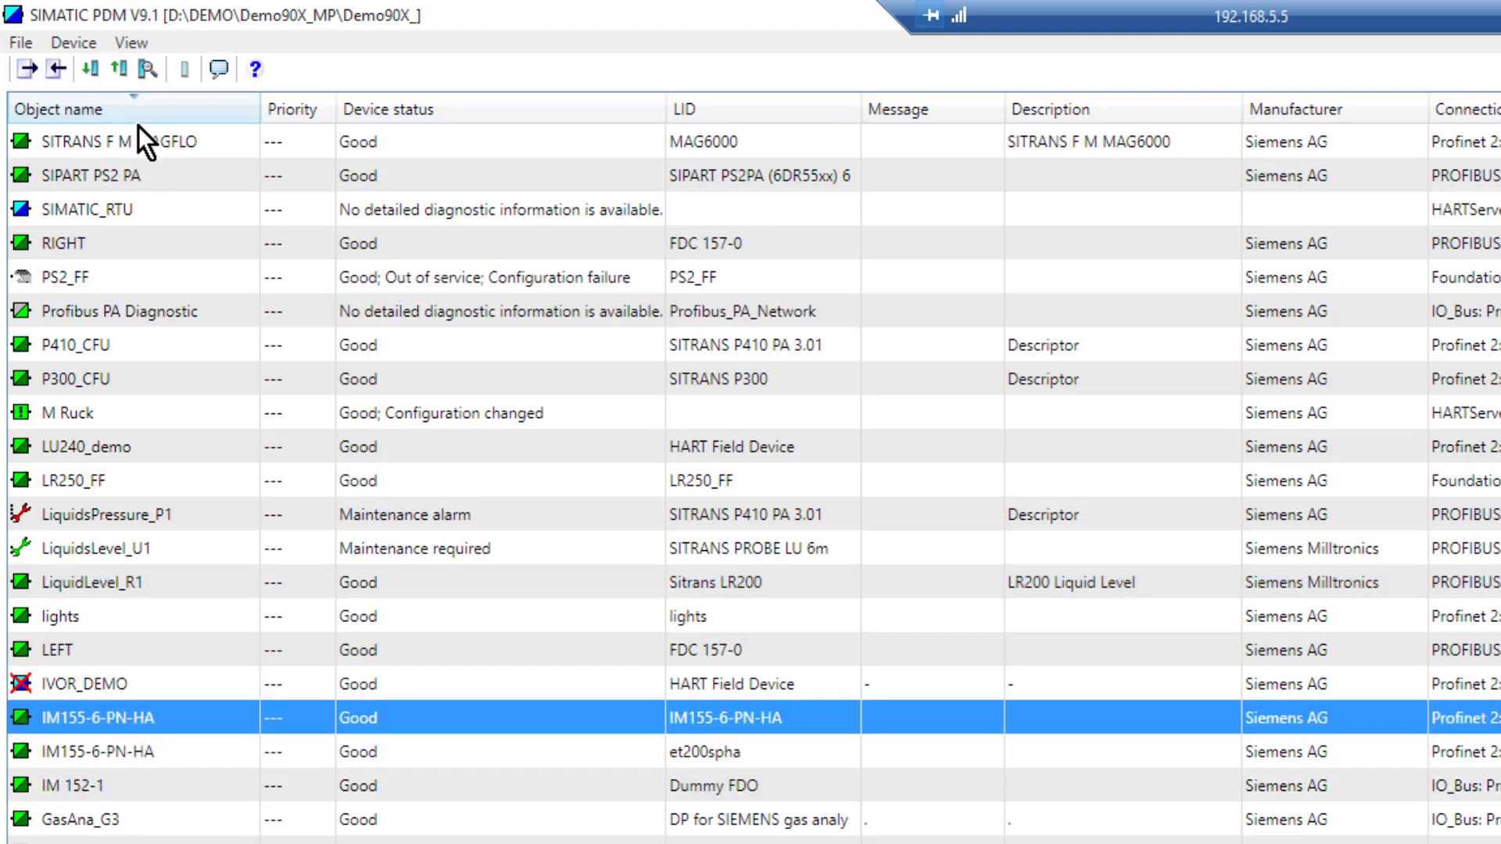
Step: Restrict the list to devices only and select SolidsLevel_R1
click(132, 42)
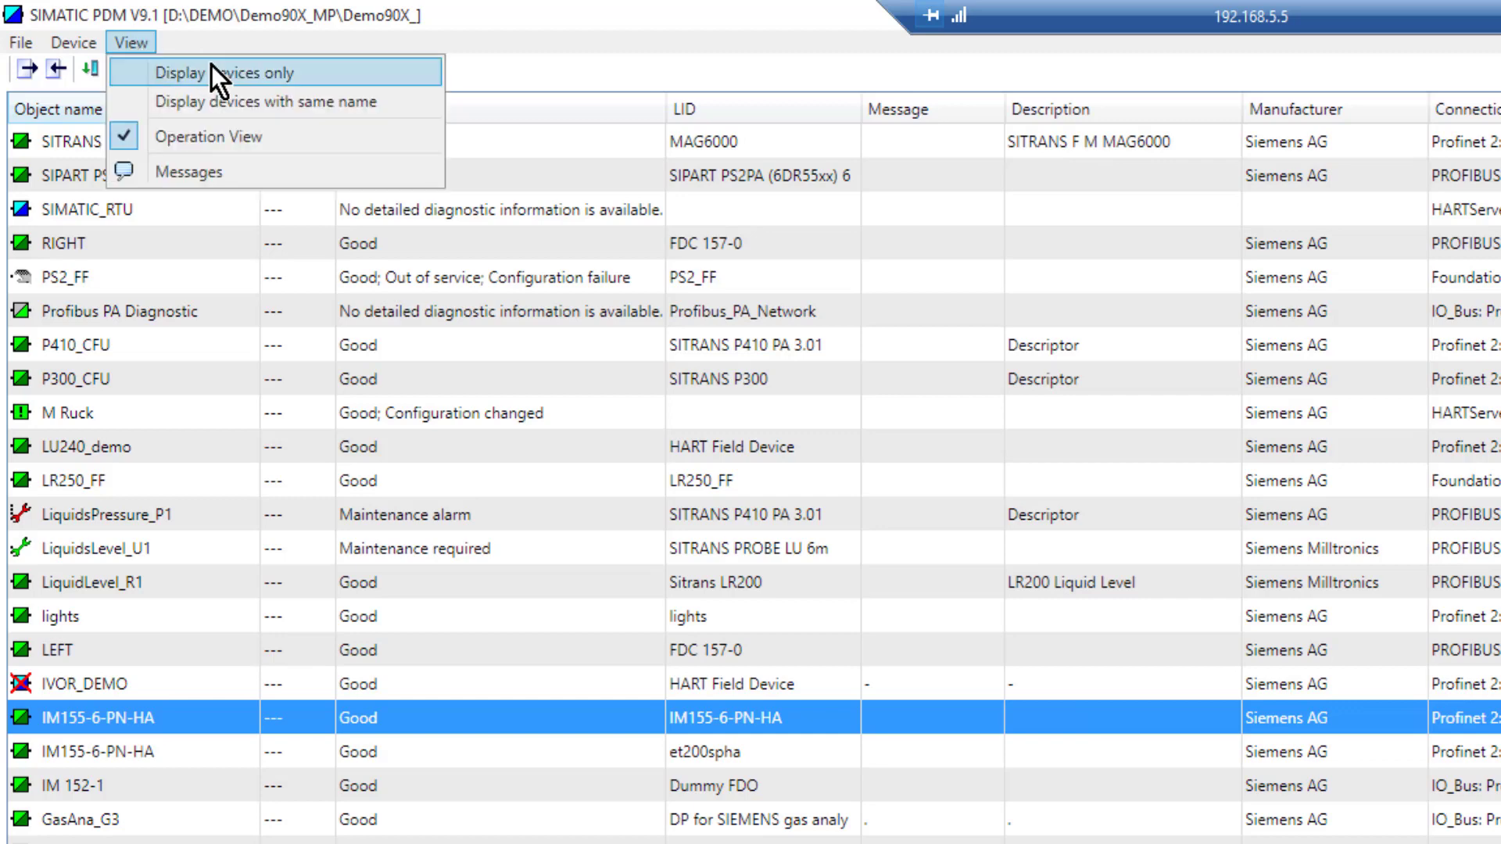
click(125, 73)
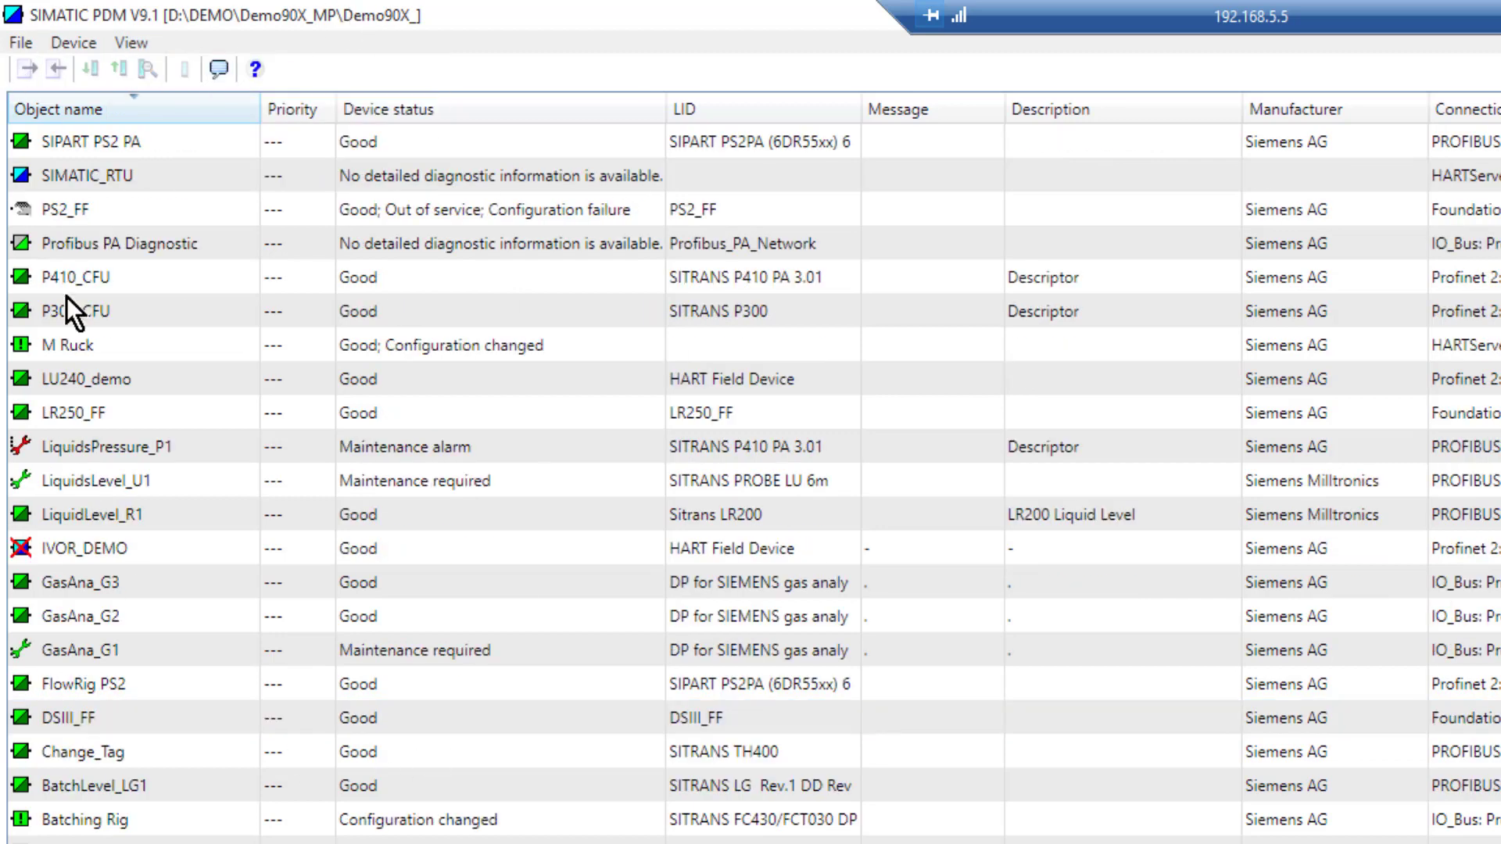
scroll(750, 485, down, 2)
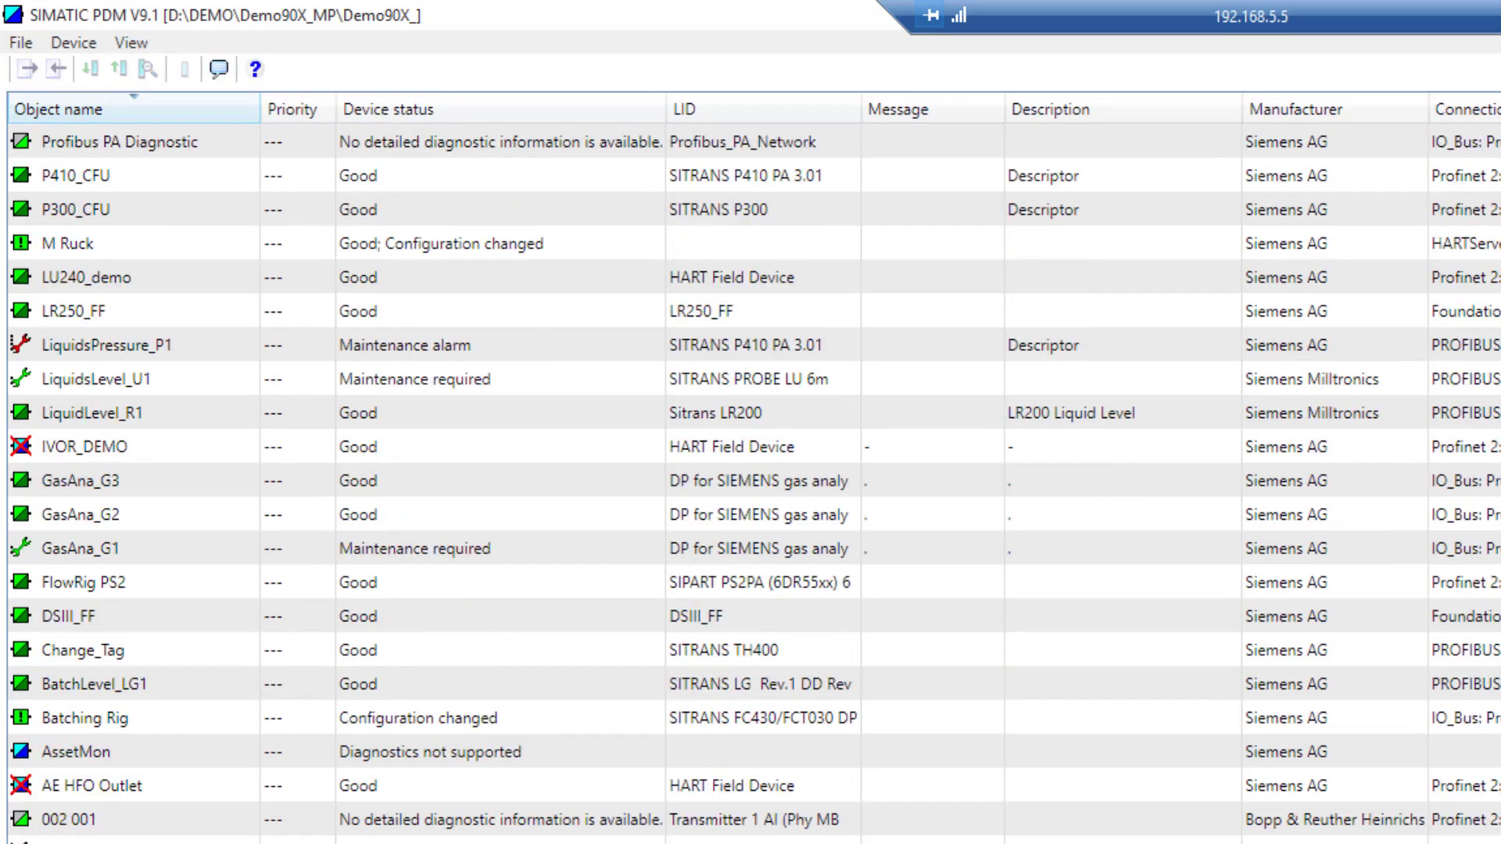
scroll(751, 484, up, 4)
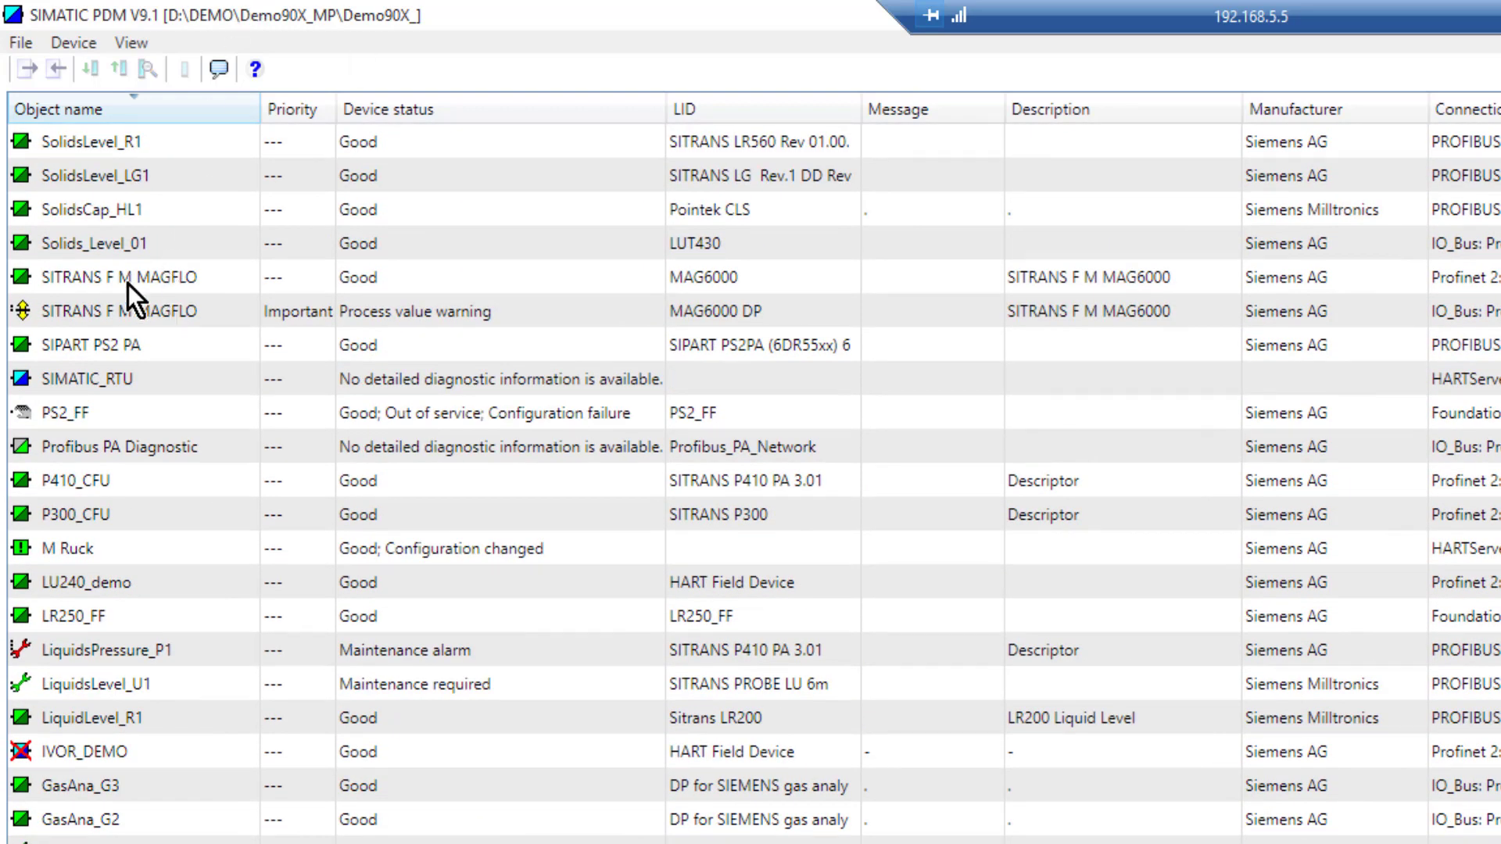
click(97, 142)
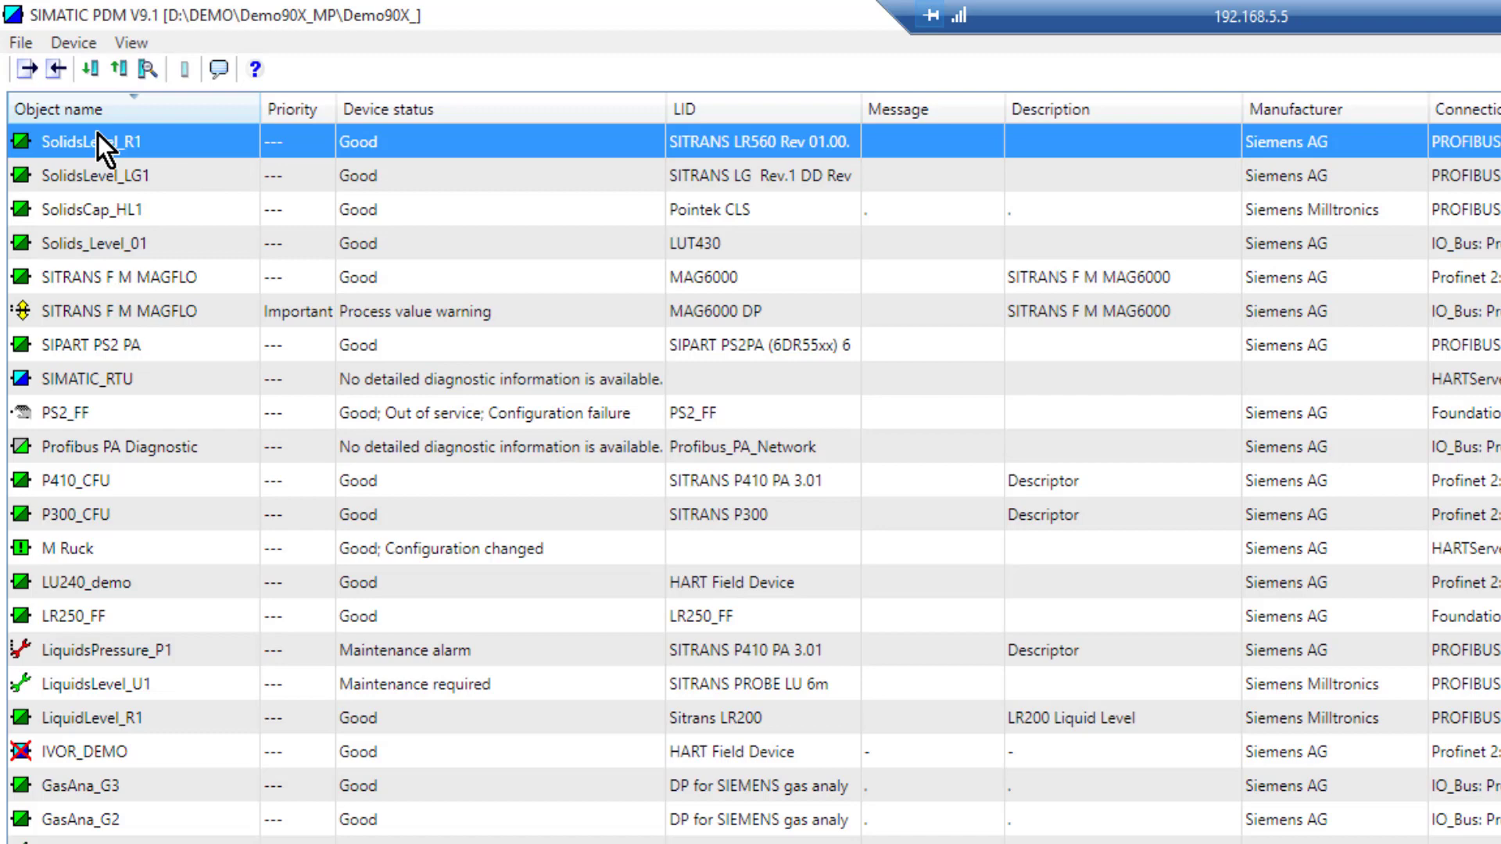
Step: Run Update diagnostics on SolidsLevel_R1 and Load to PG/PC on SolidsLevel_LG1
right_click(97, 133)
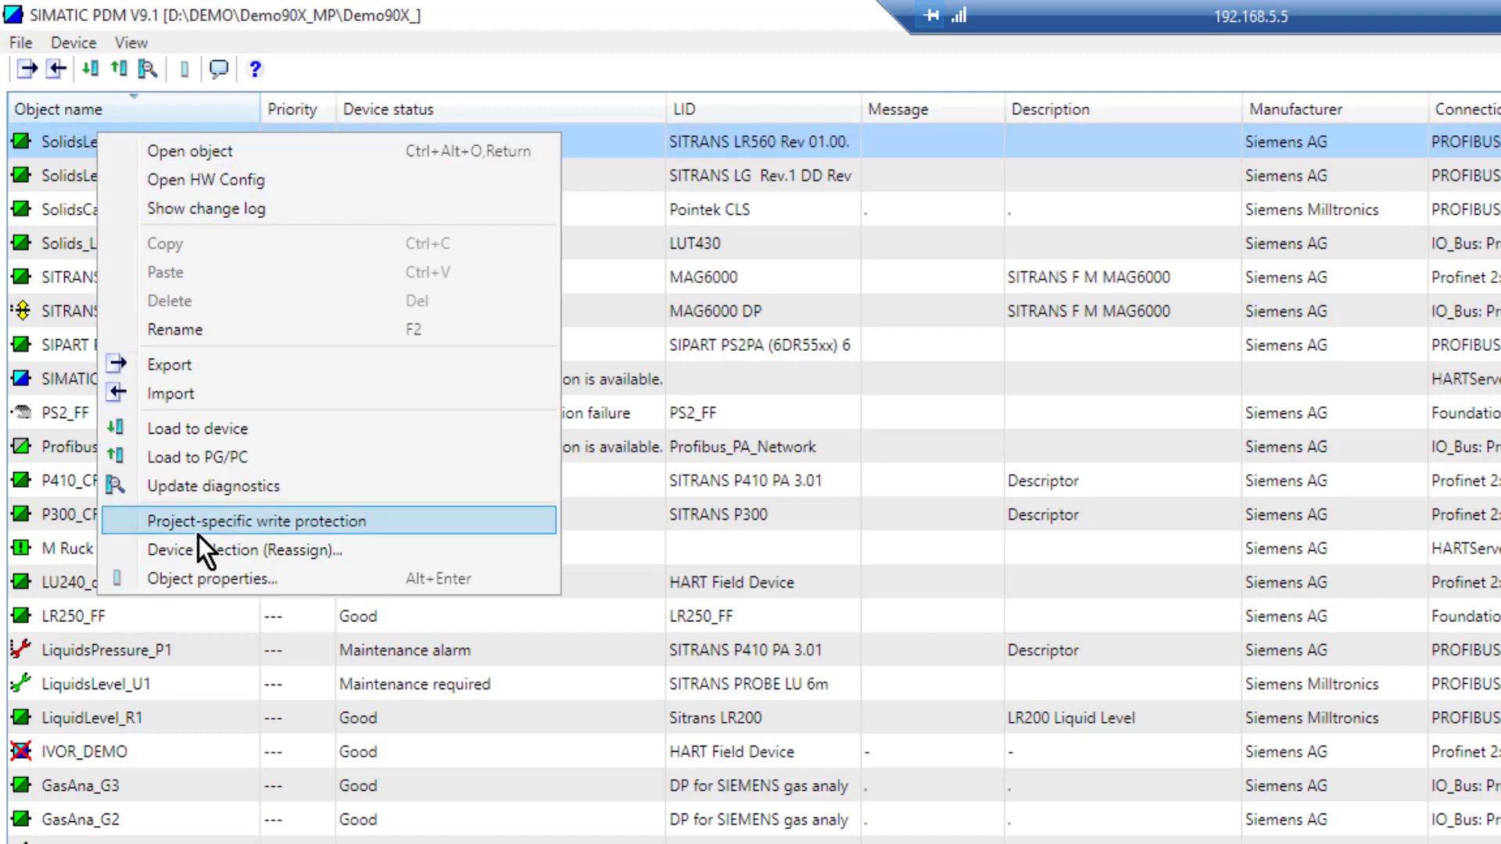
click(237, 485)
right_click(121, 176)
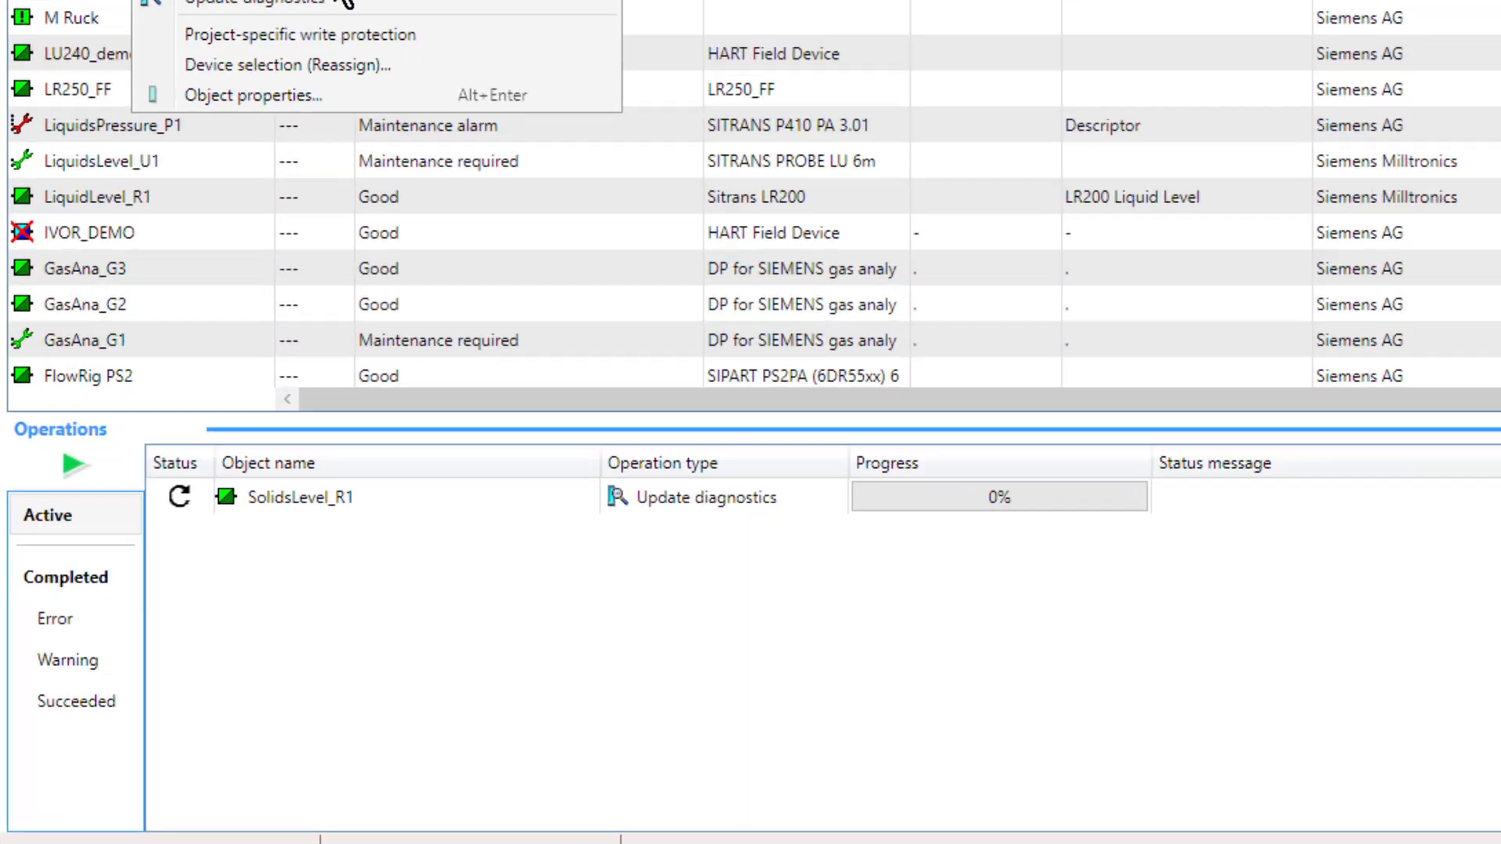
click(142, 317)
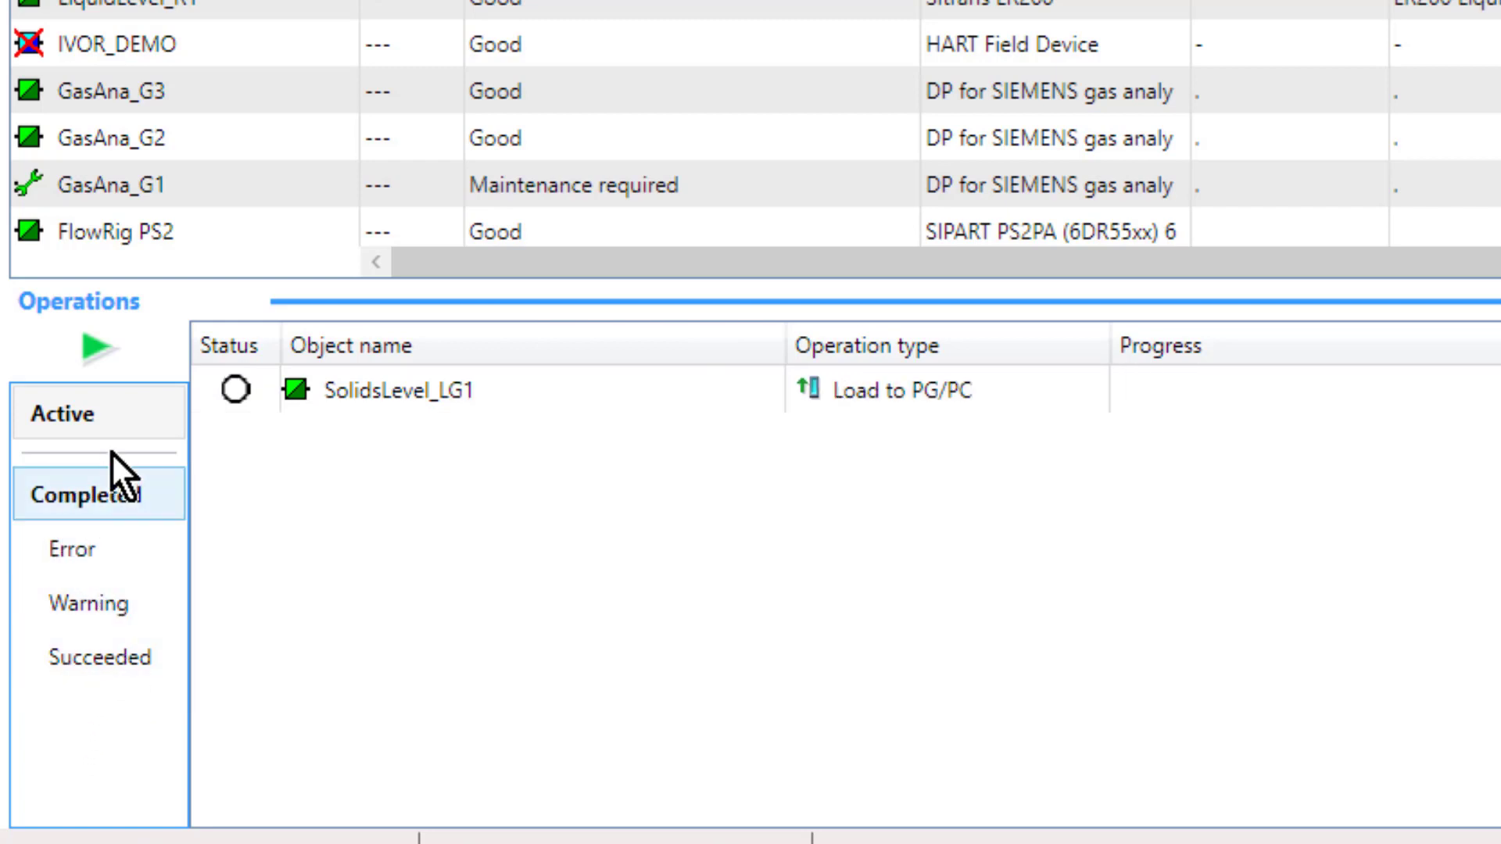
Step: Review the Succeeded, Error and Warning operation lists
click(98, 669)
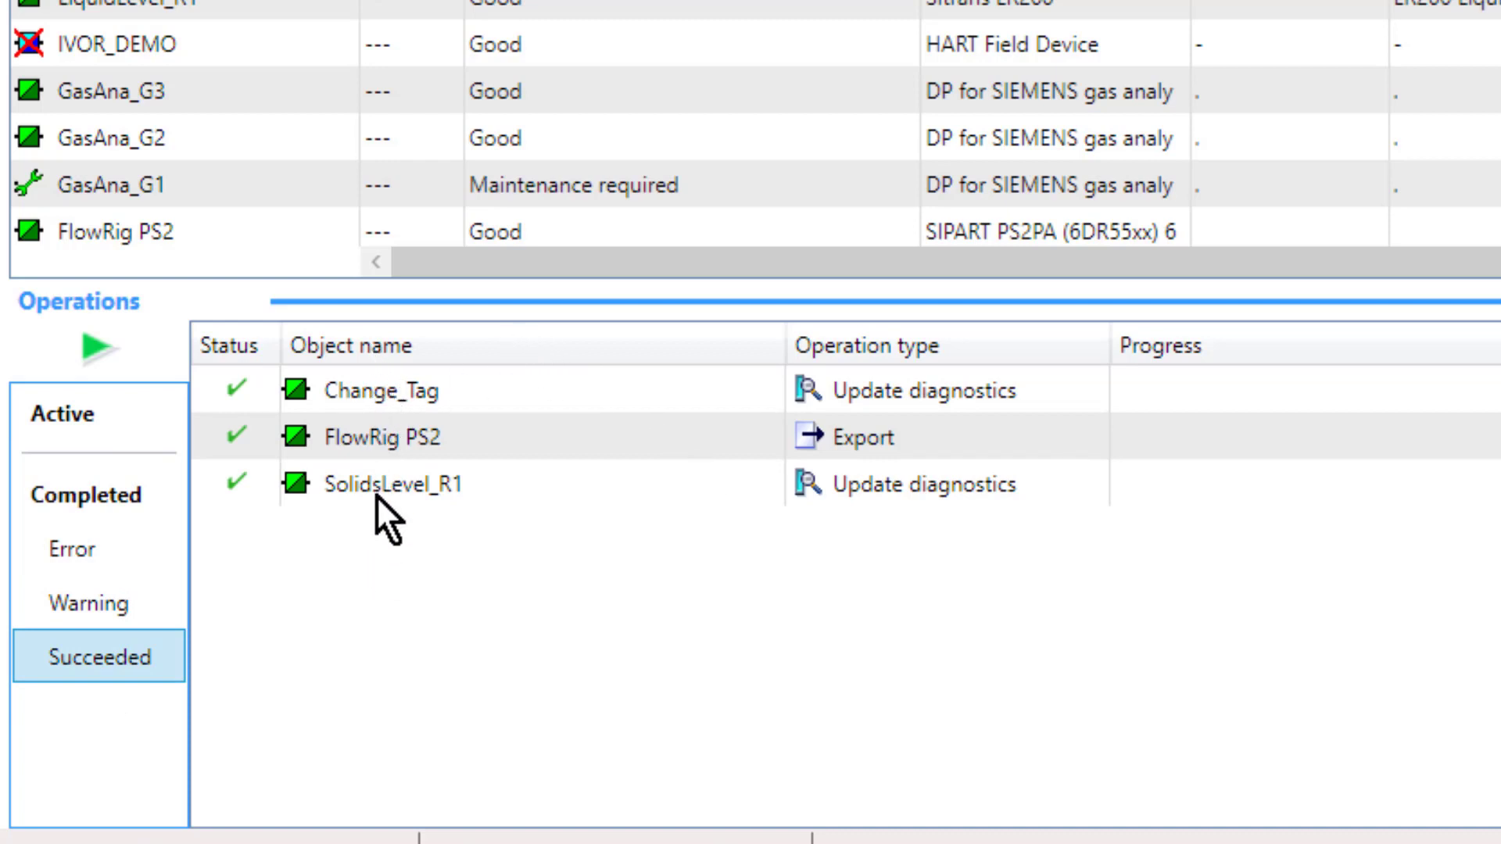
click(100, 571)
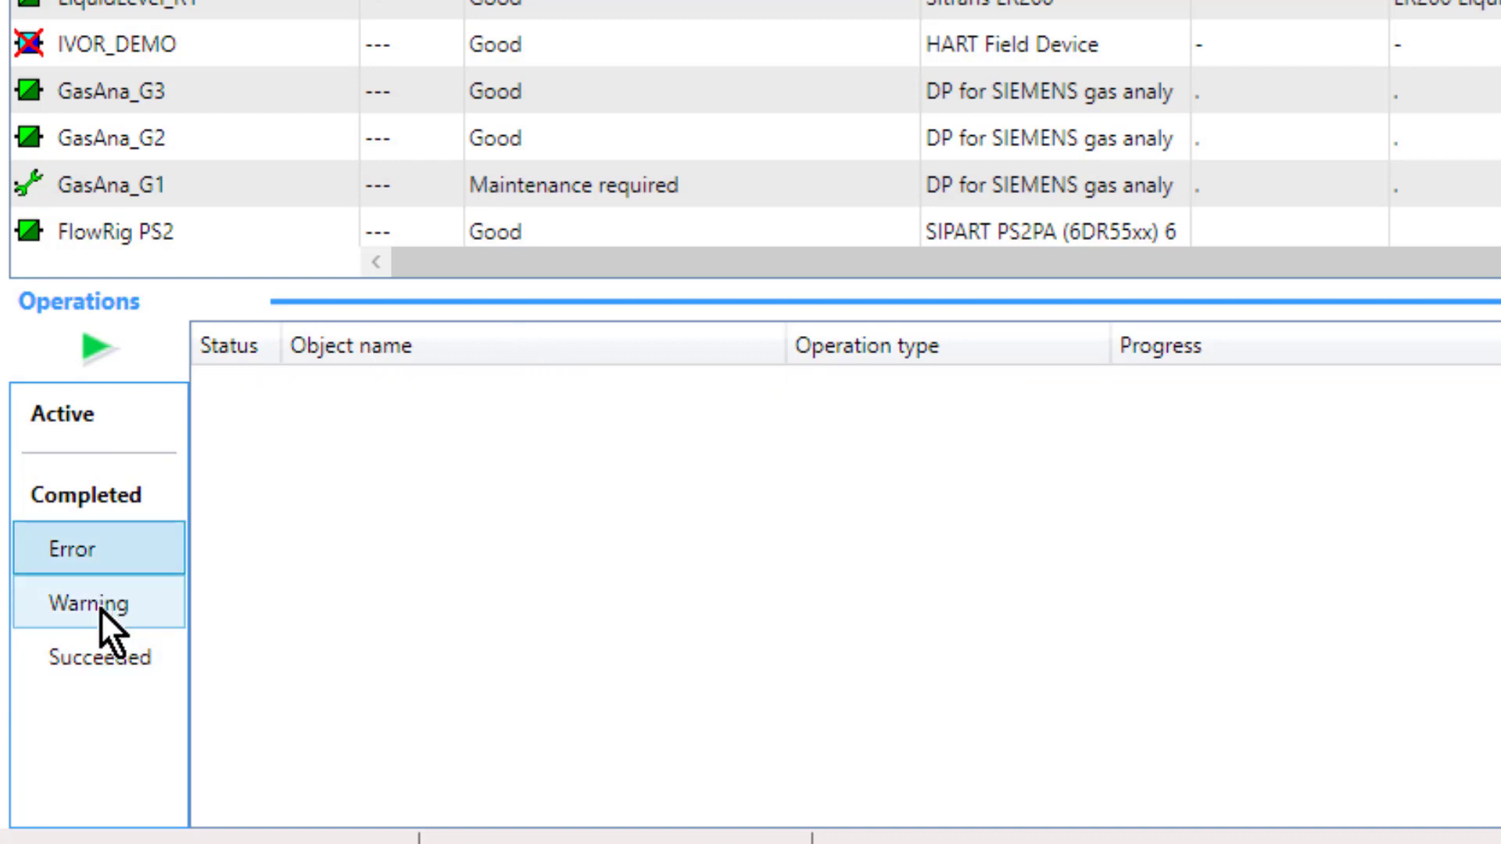
click(100, 609)
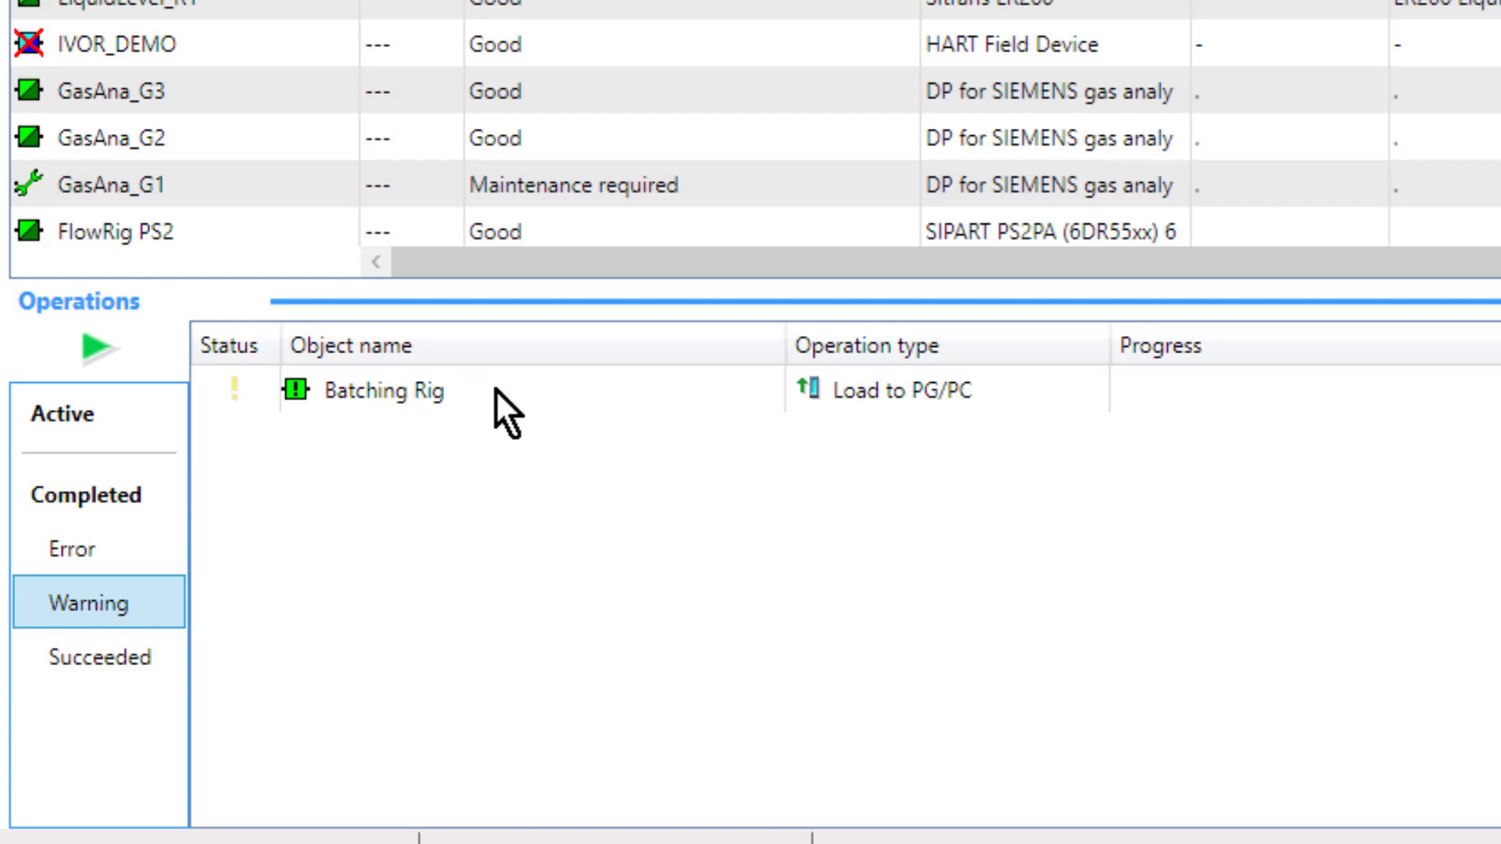